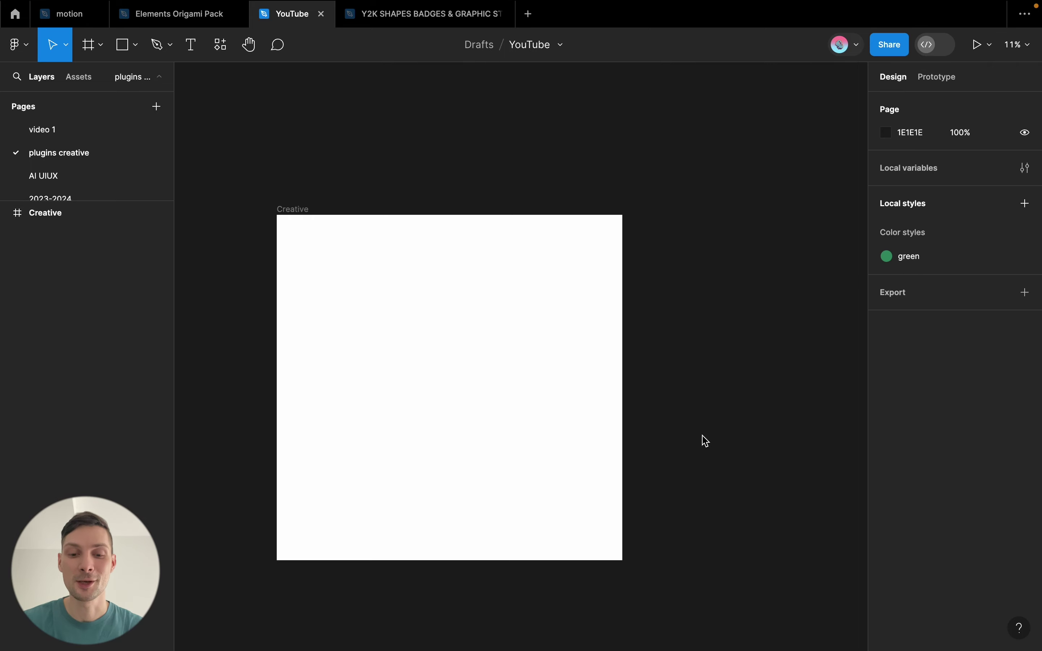
Launch the Easometric plugin on the Creative frame, position its window, then close it
right_click(730, 347)
mouse_move(781, 463)
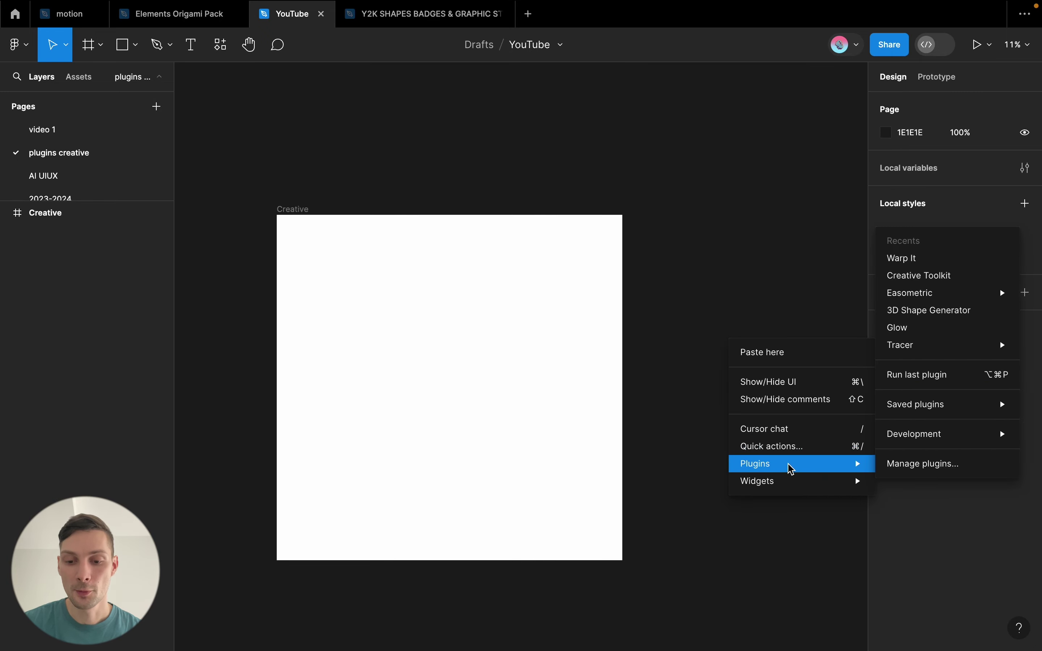
mouse_move(908, 292)
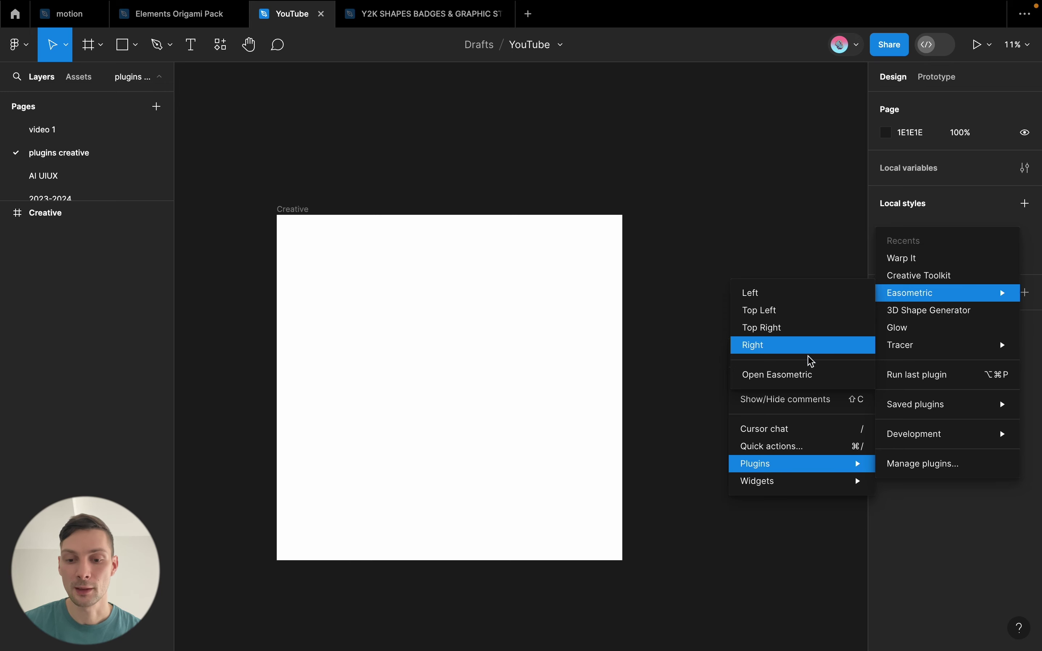
click(811, 377)
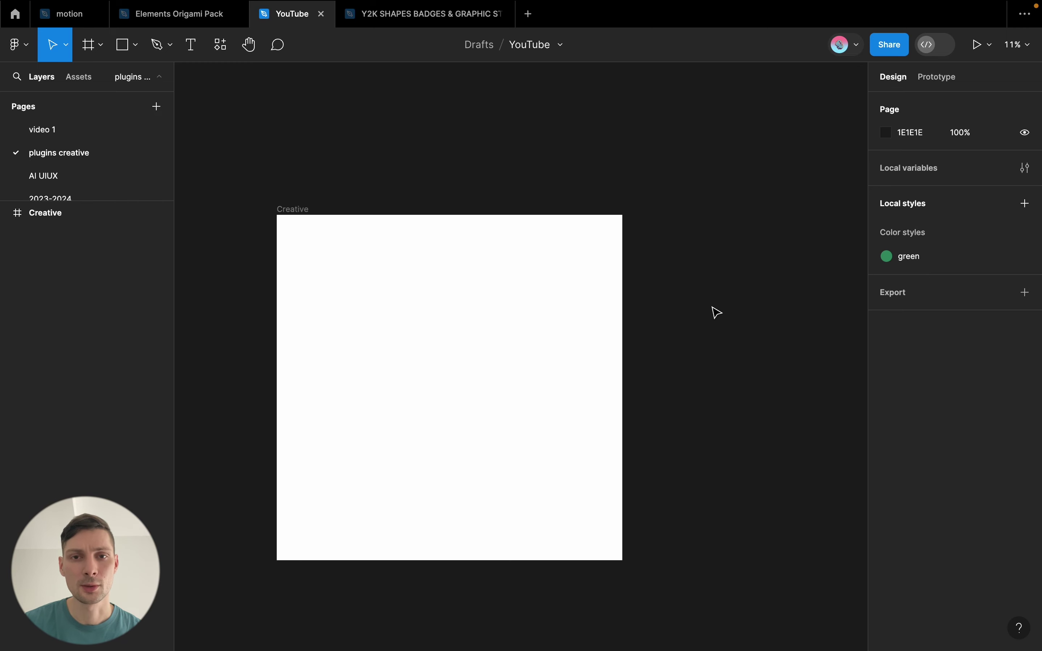
scroll(683, 351, down, 2)
scroll(684, 351, right, 4)
right_click(682, 350)
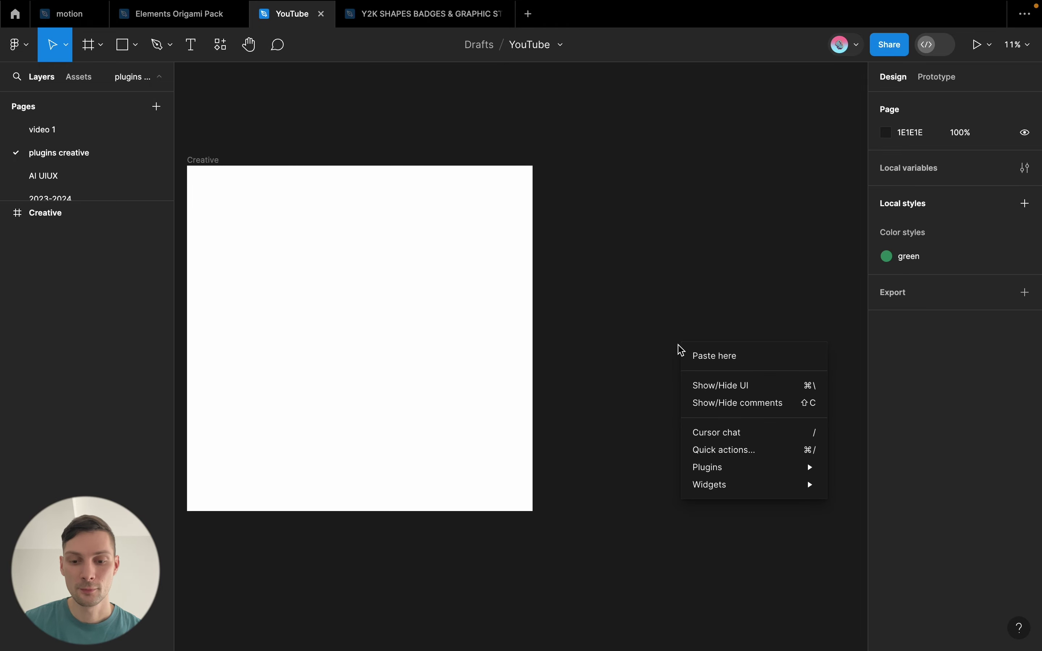
mouse_move(895, 261)
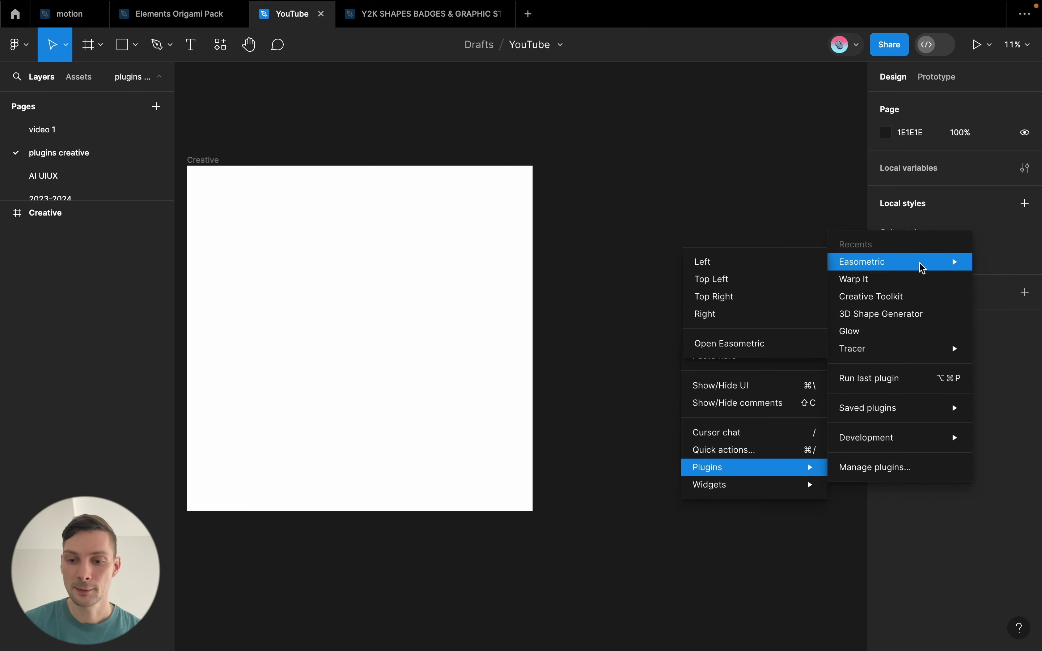
click(771, 343)
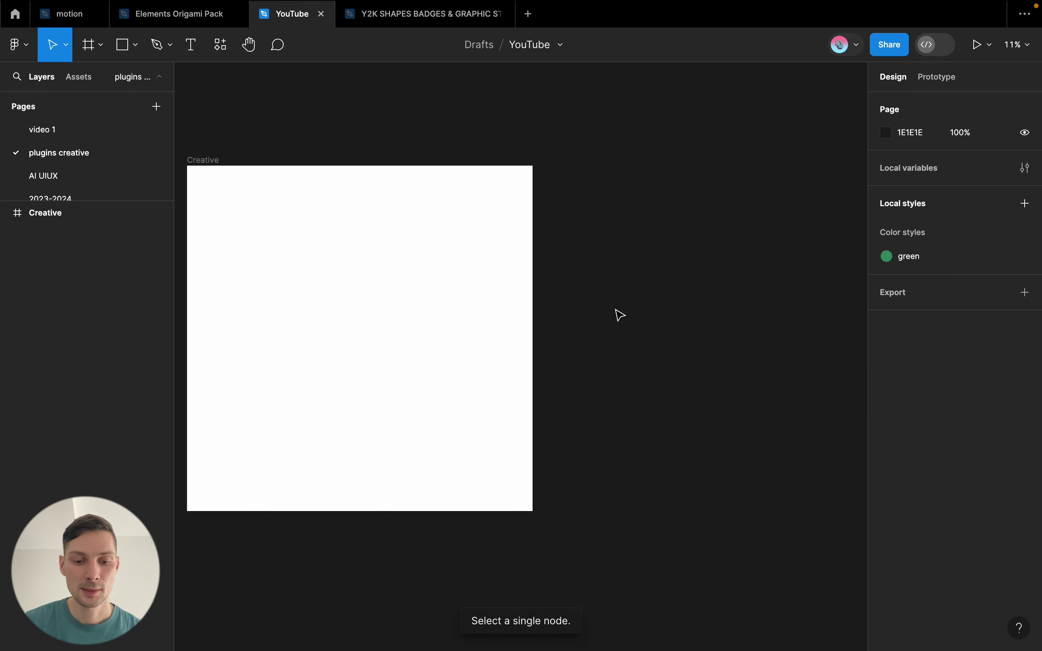
click(456, 332)
right_click(484, 334)
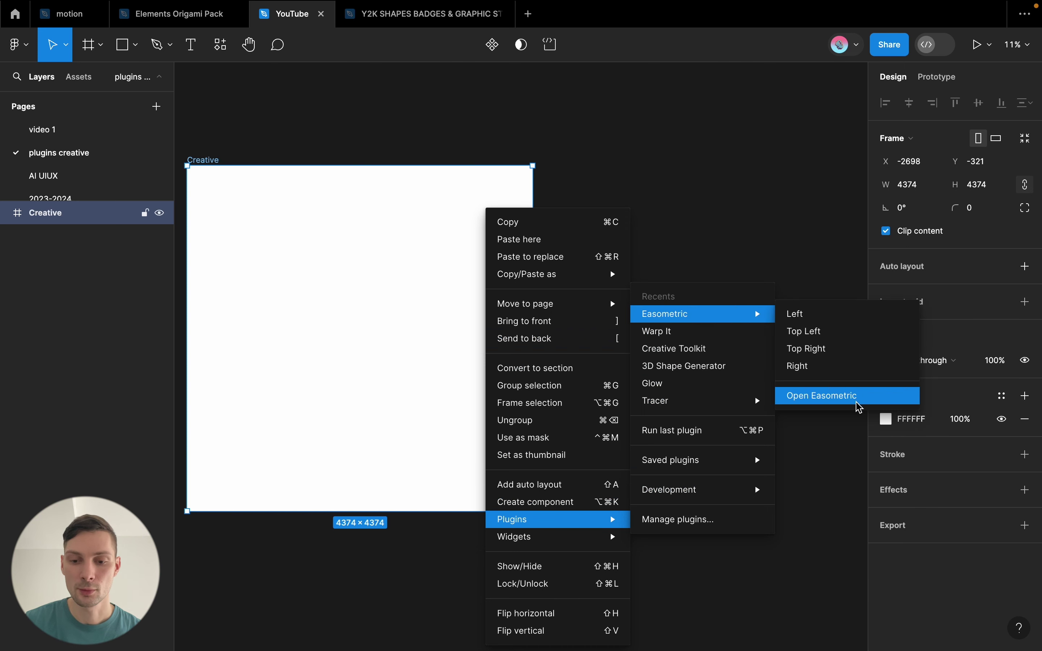
click(857, 395)
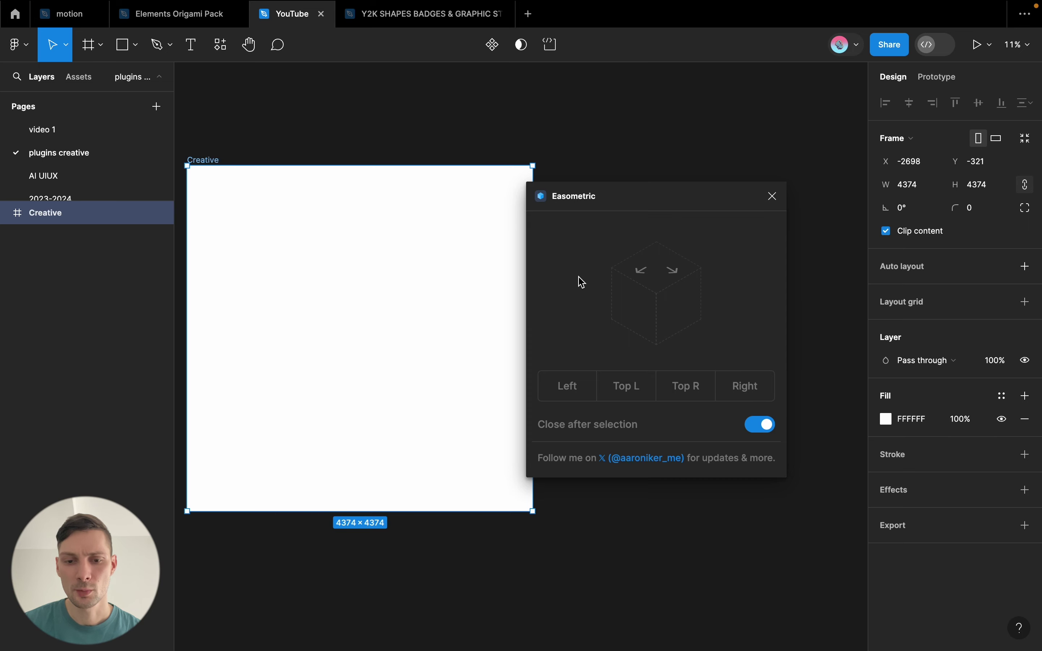
drag(652, 195, 665, 176)
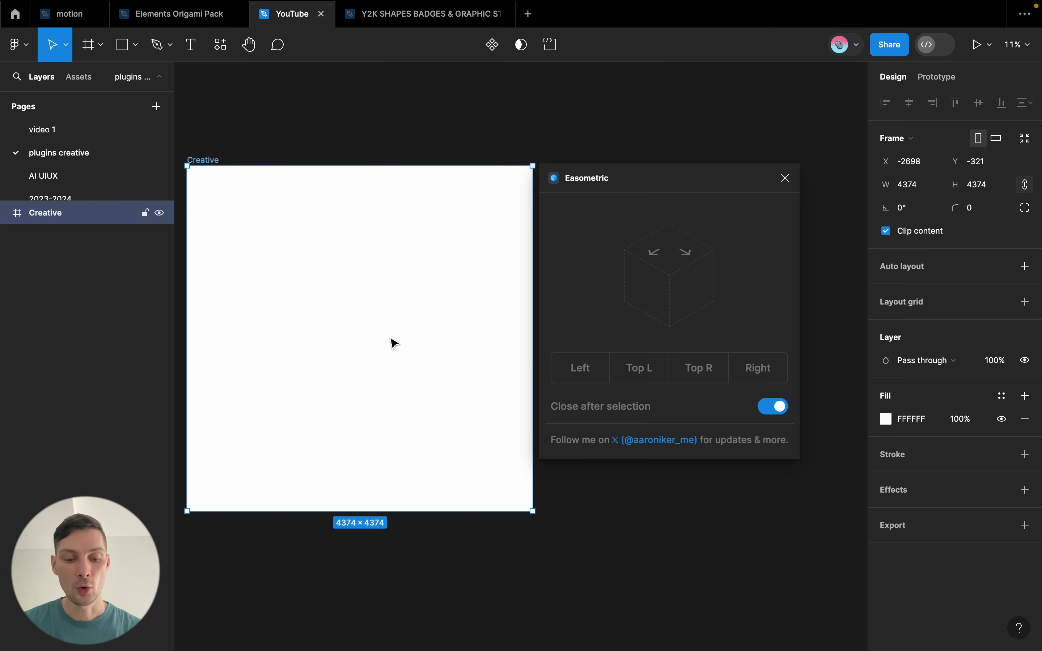
click(786, 178)
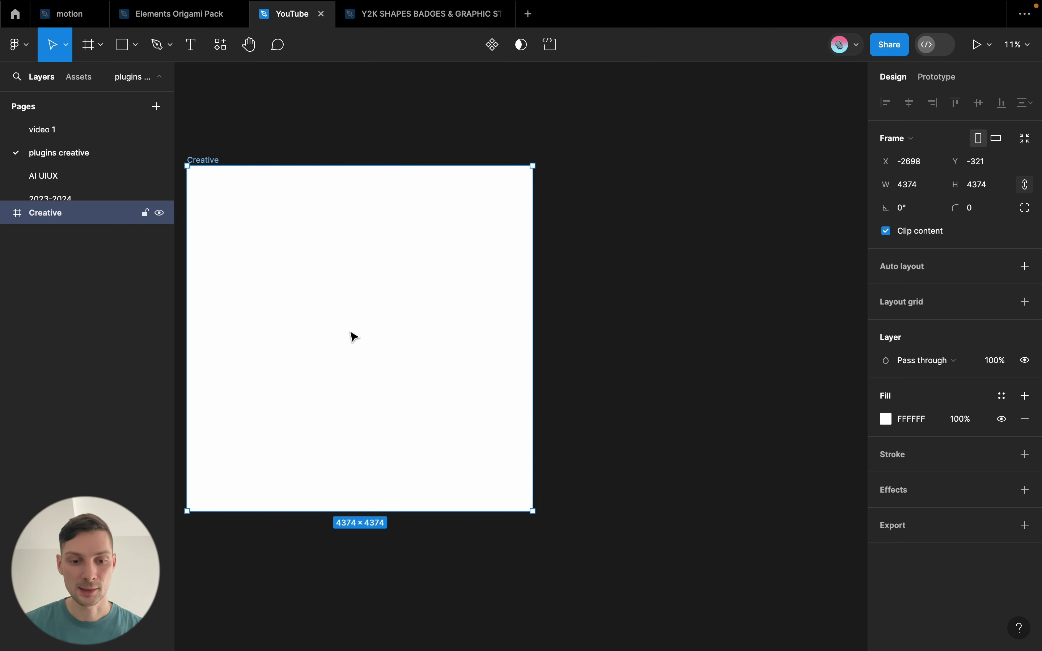
Add a 'HUSTLE DESIGN' text layer in the Creative frame, fixing the DEAIGN typo
key(t)
click(331, 281)
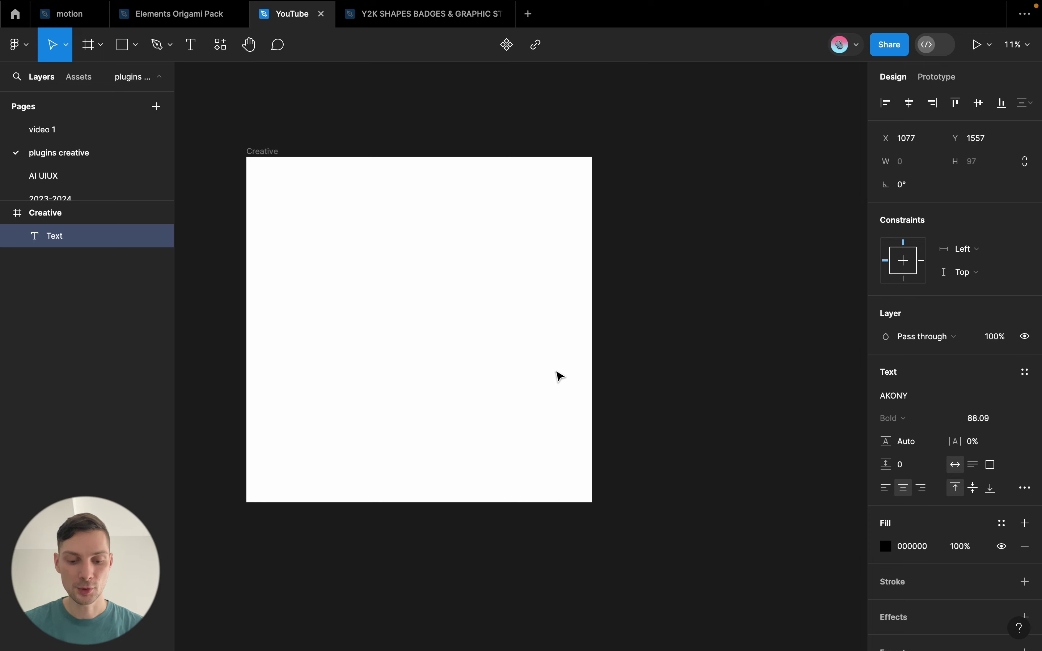
text(HUSTLE )
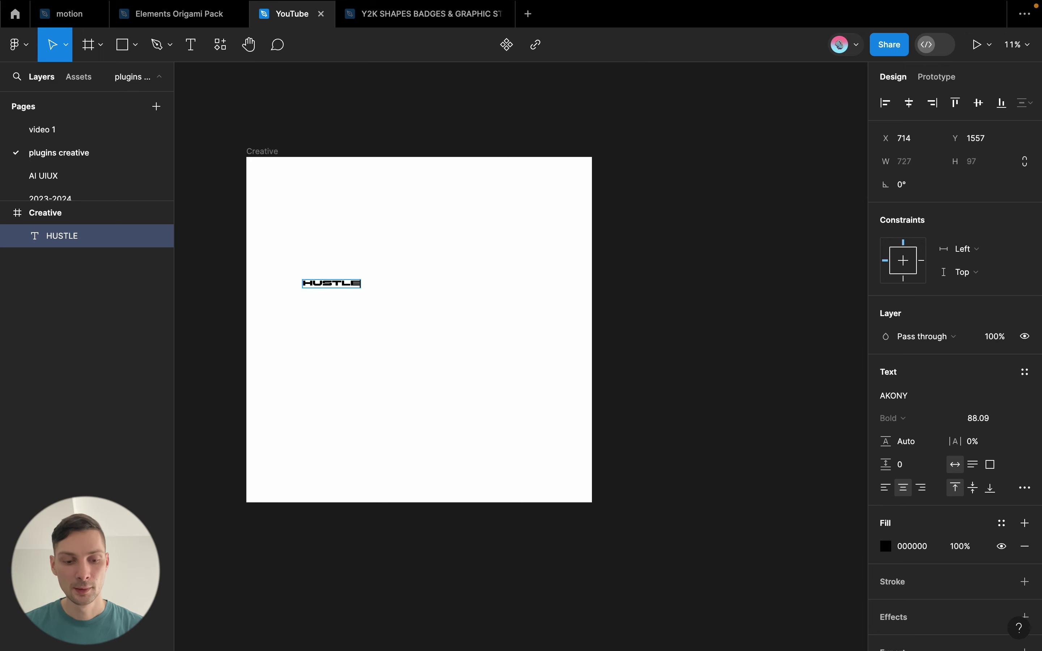
text(DEAIGN)
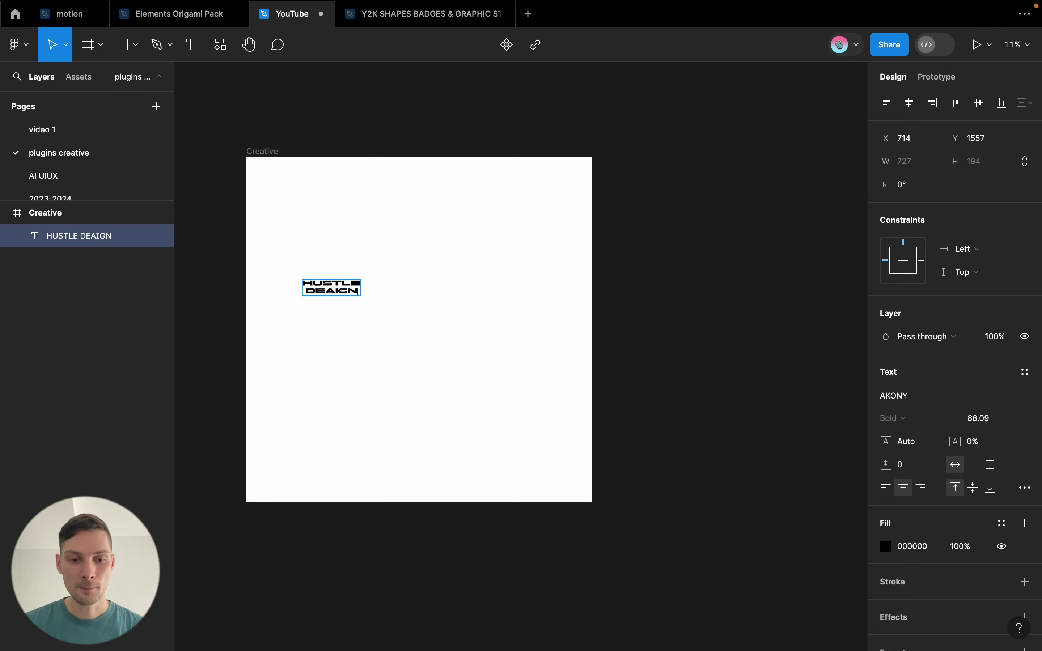
key(BackSpace)
key(BackSpace)
key(BackSpace)
key(BackSpace)
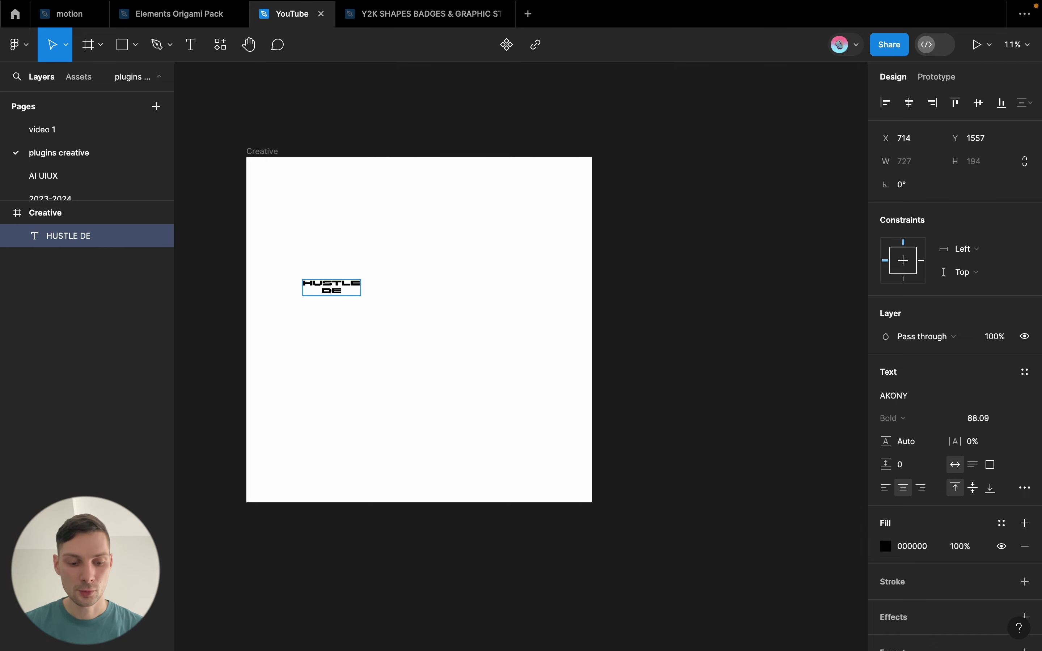
text(SIGN)
key(Escape)
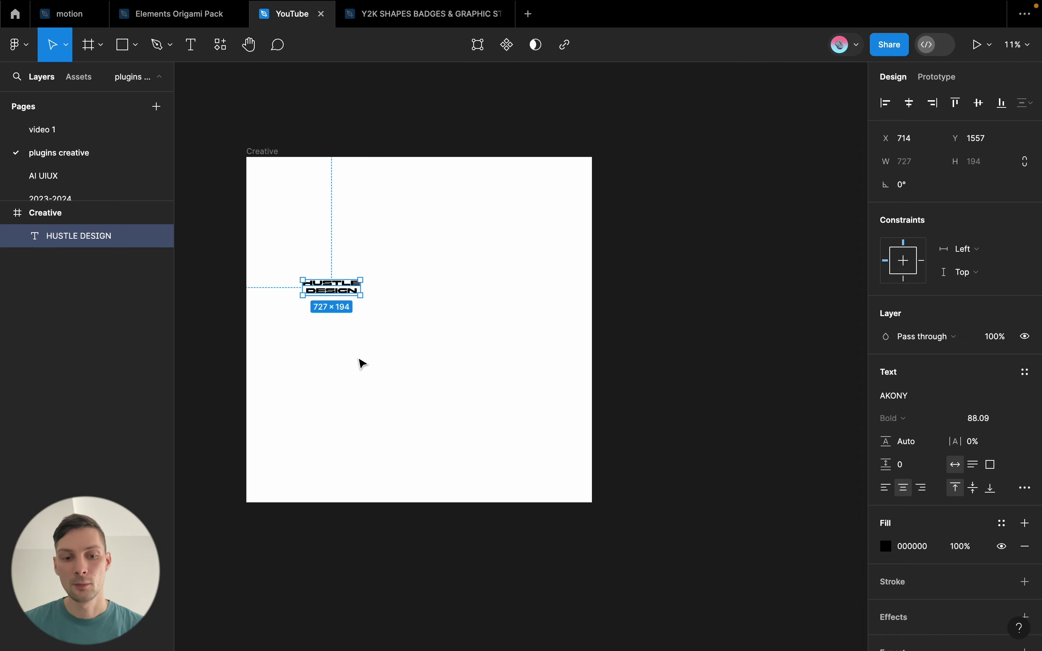
scroll(351, 321, up, 3)
scroll(353, 322, up, 3)
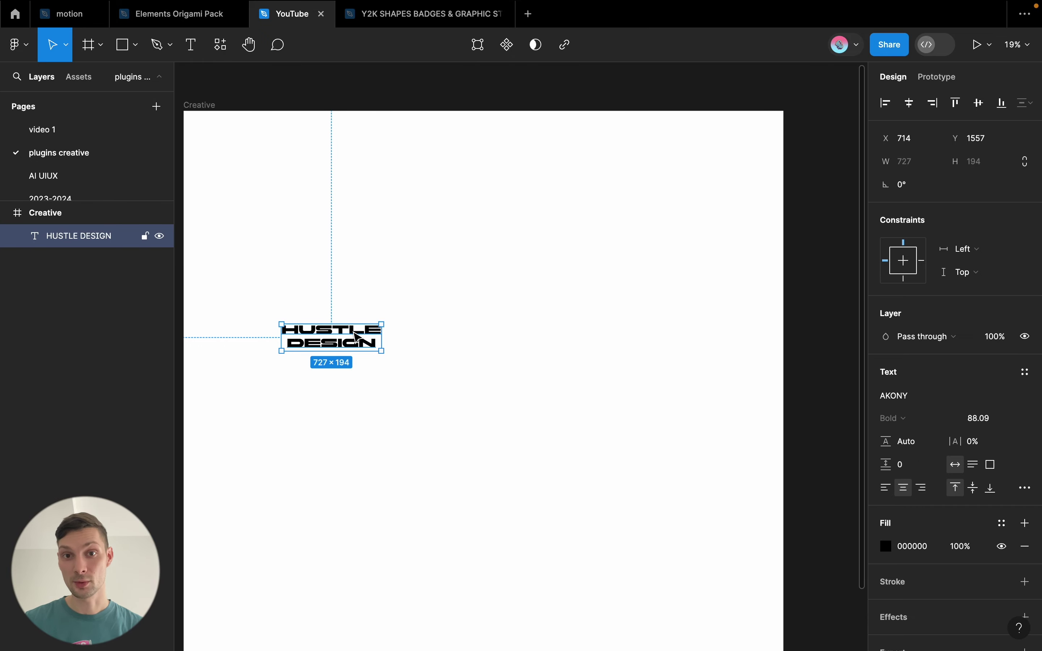
Duplicate the HUSTLE DESIGN text, placing the copy above the original
right_click(345, 344)
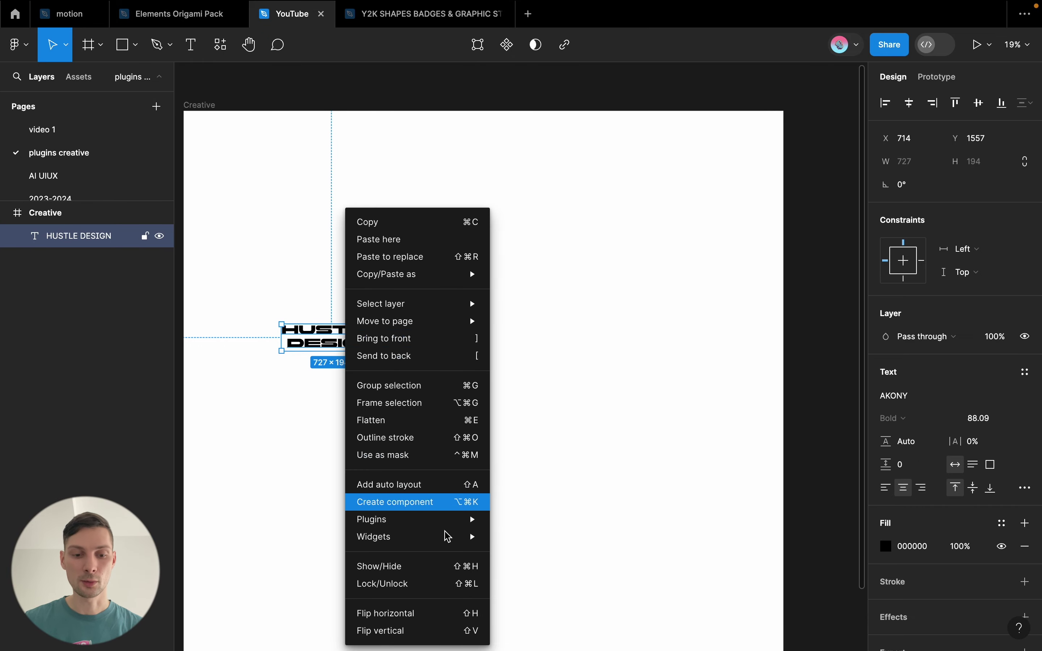
mouse_move(407, 520)
mouse_move(553, 313)
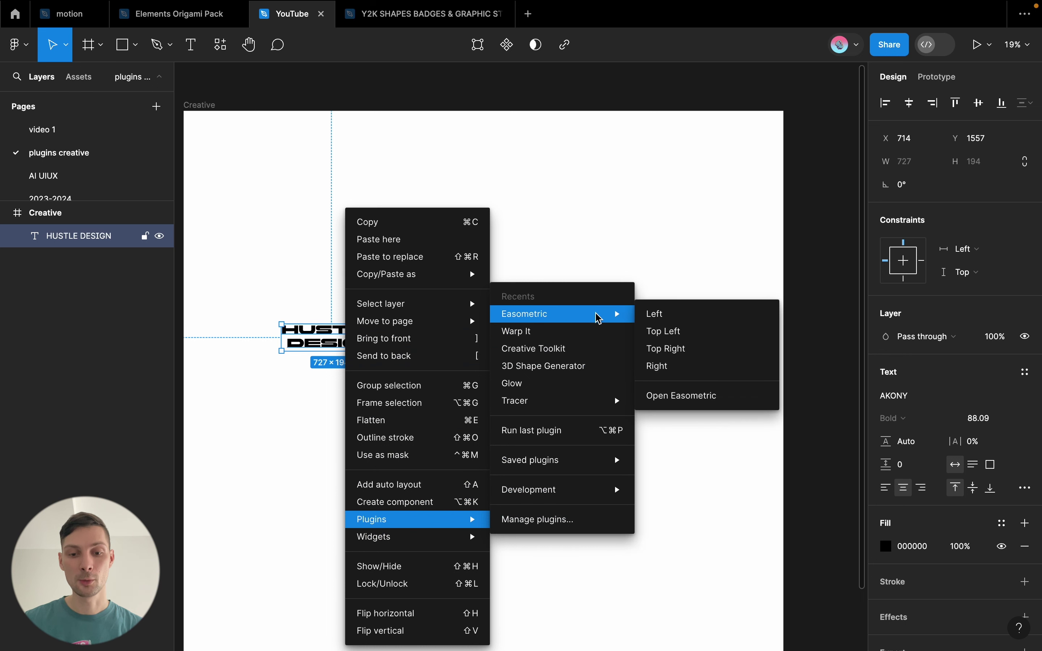
click(632, 314)
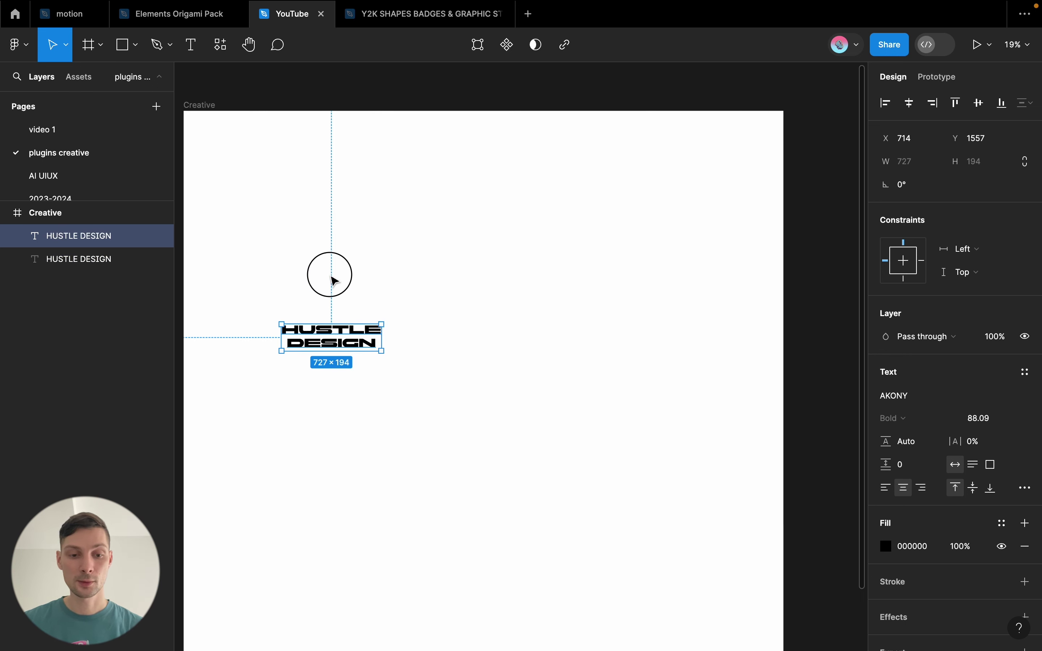
drag(334, 281, 332, 239)
Slant the lower copy as a left isometric face at -30° and set it under the original
click(77, 258)
right_click(344, 339)
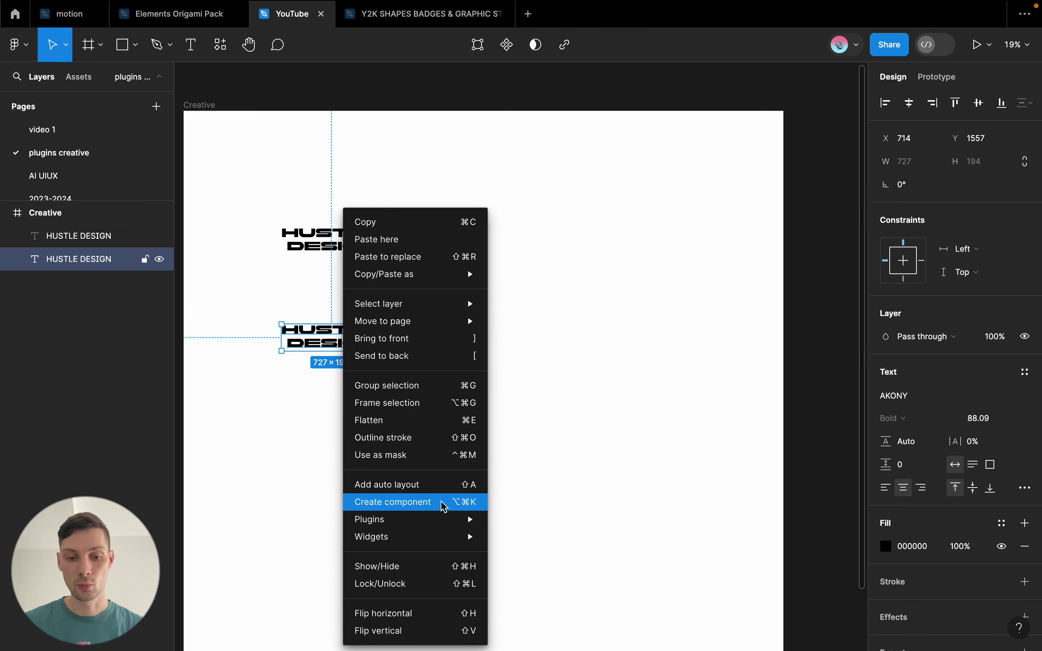
mouse_move(411, 520)
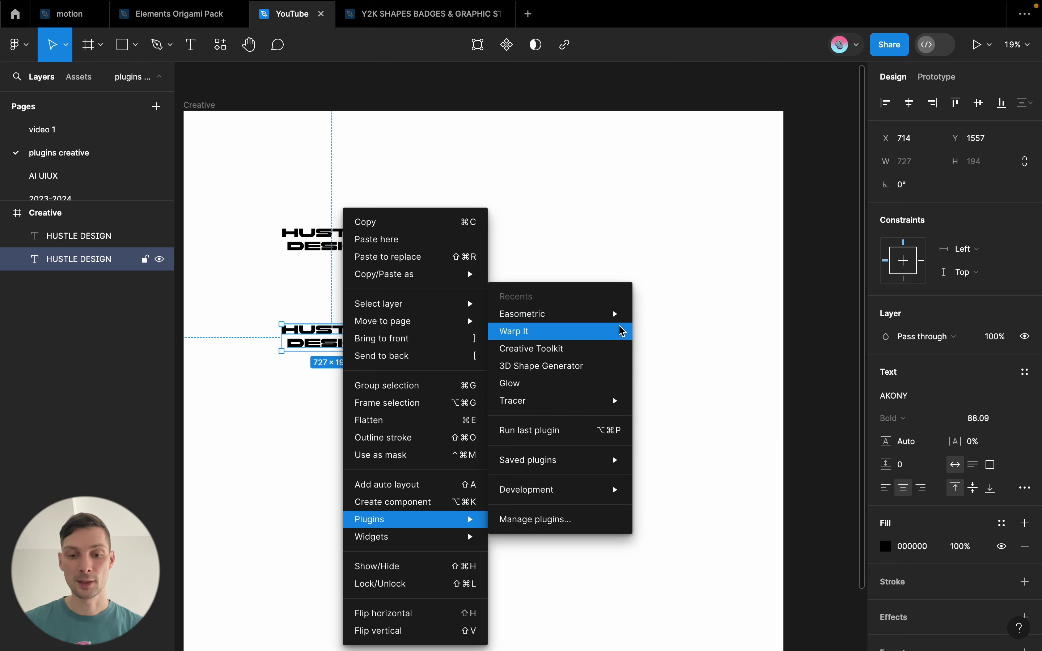
click(653, 314)
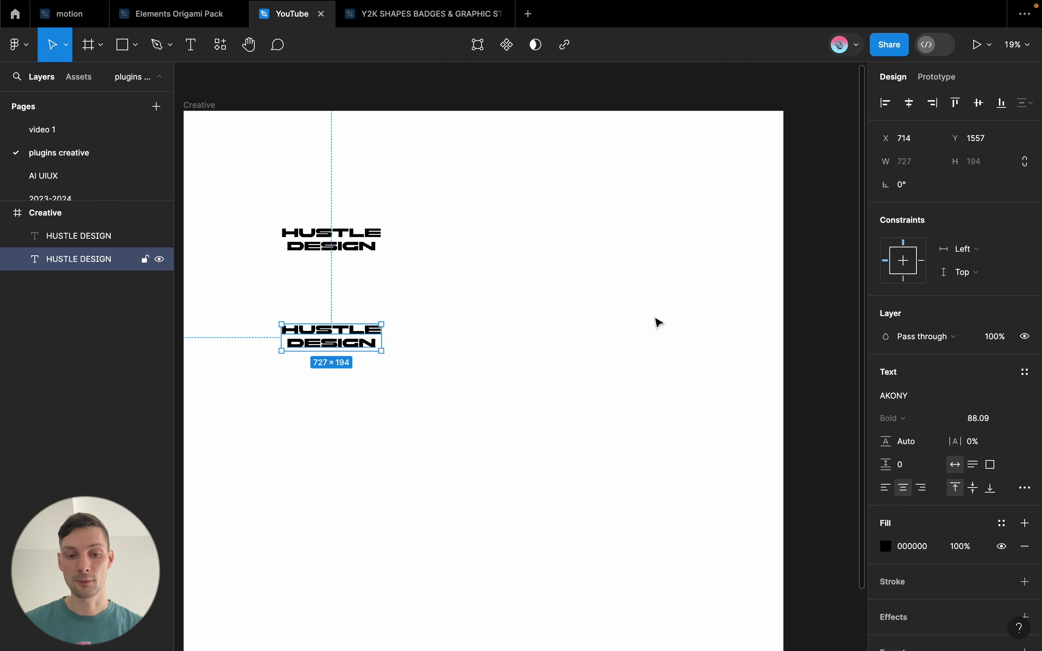
drag(340, 379, 361, 383)
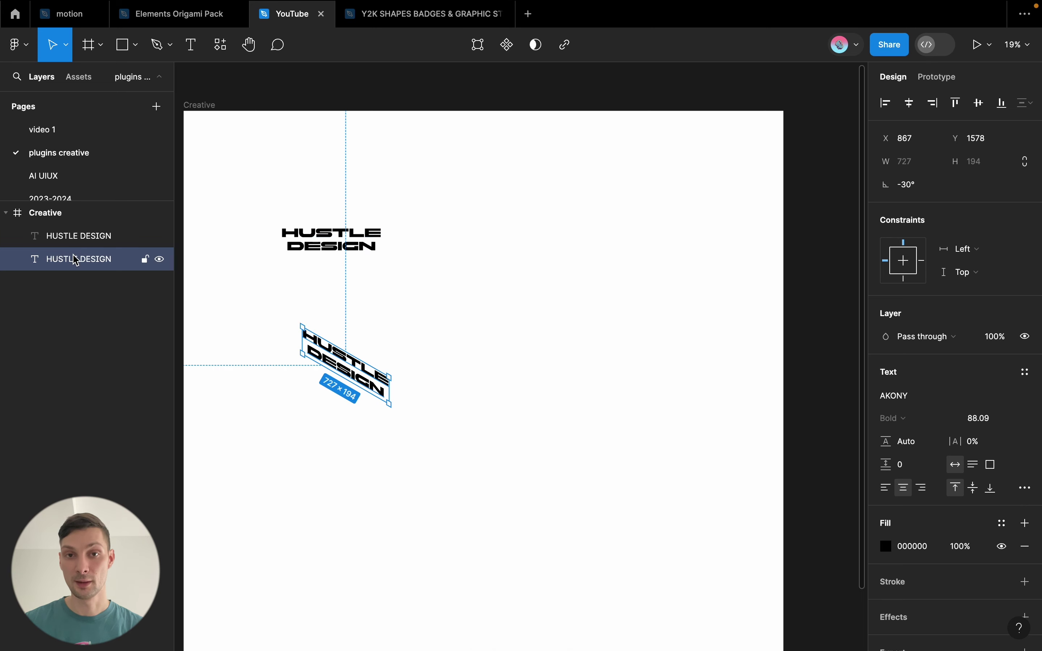
drag(345, 352, 343, 368)
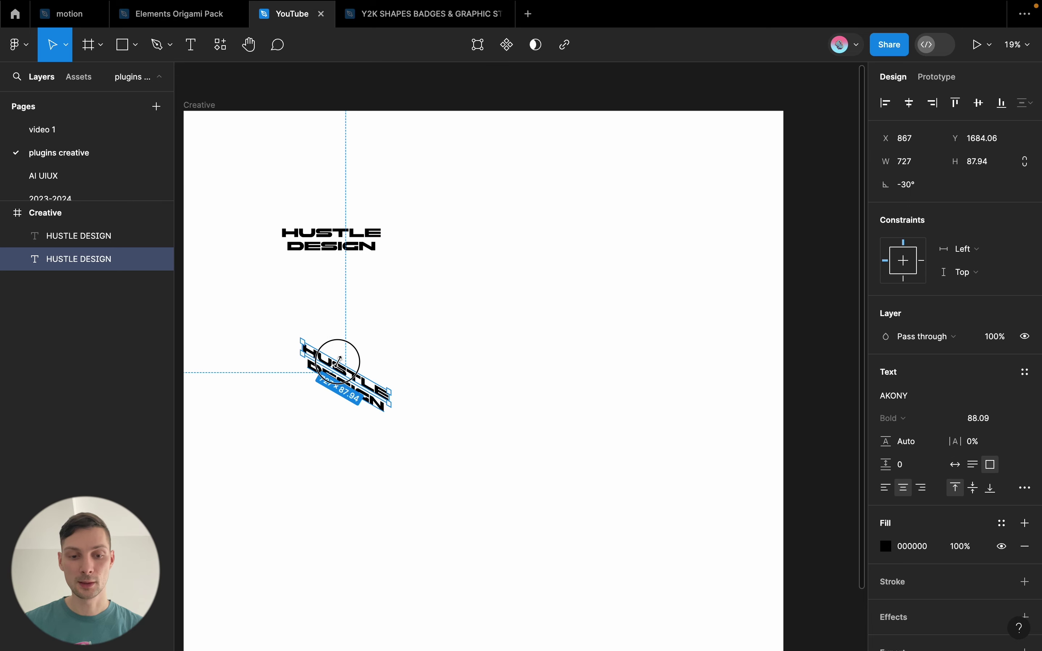
key(ctrl+z)
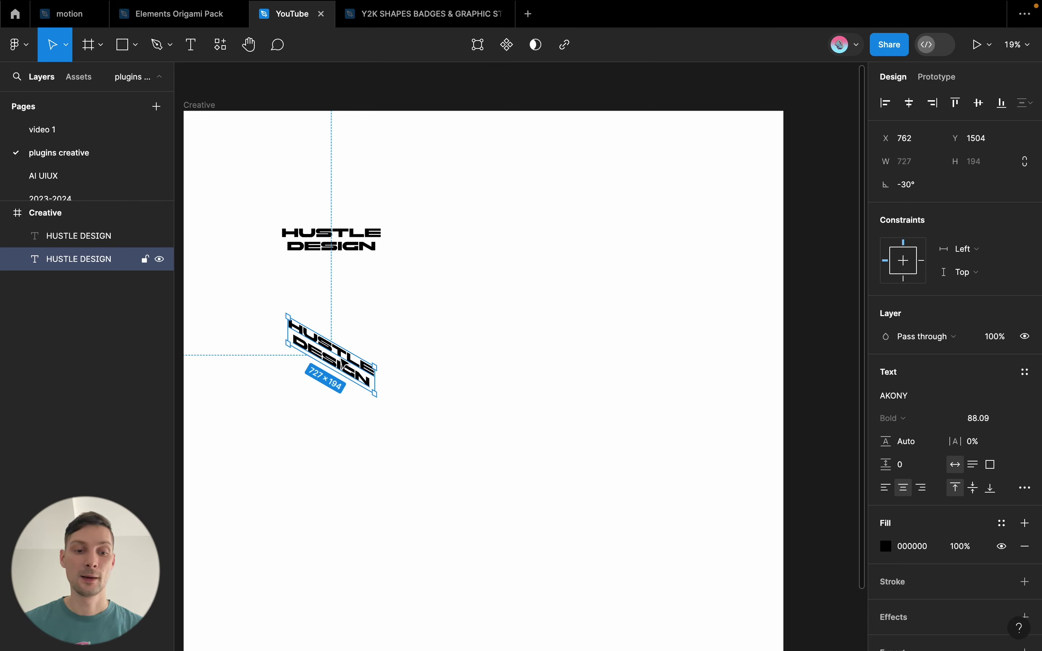
drag(344, 366, 328, 347)
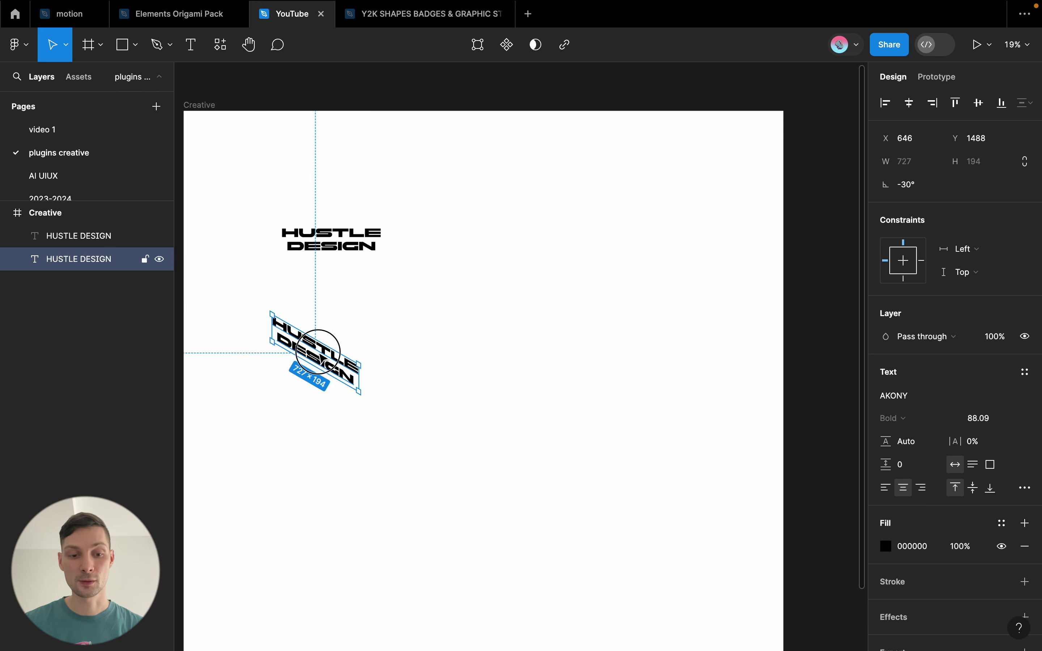
Briefly edit the isometric text's wording, then revert it to HUSTLE DESIGN
double_click(305, 345)
text(ekof)
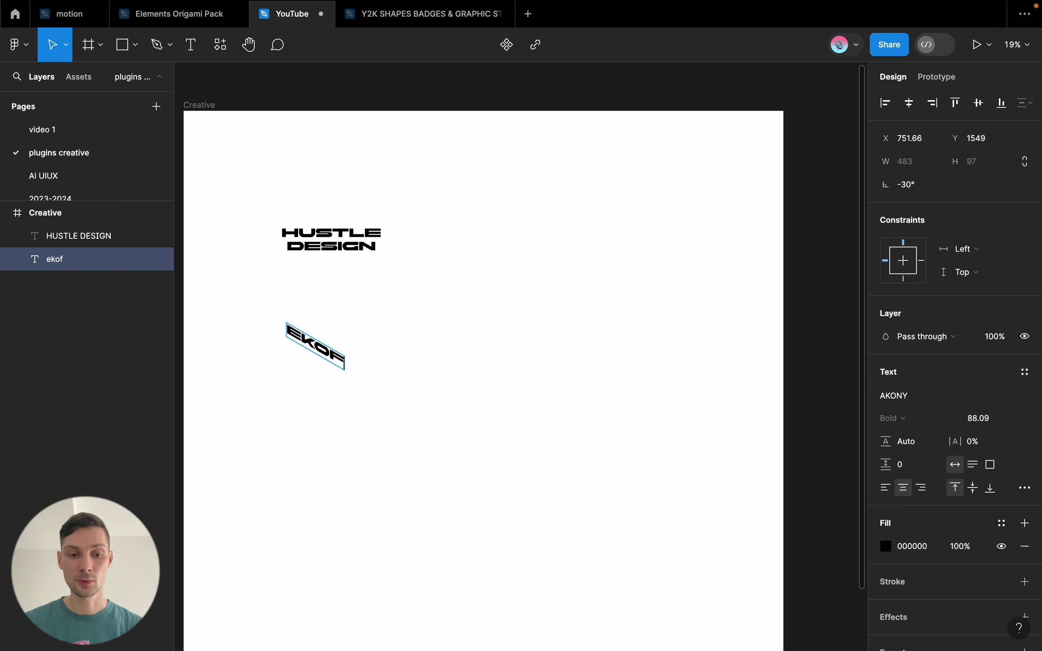
key(ctrl+z)
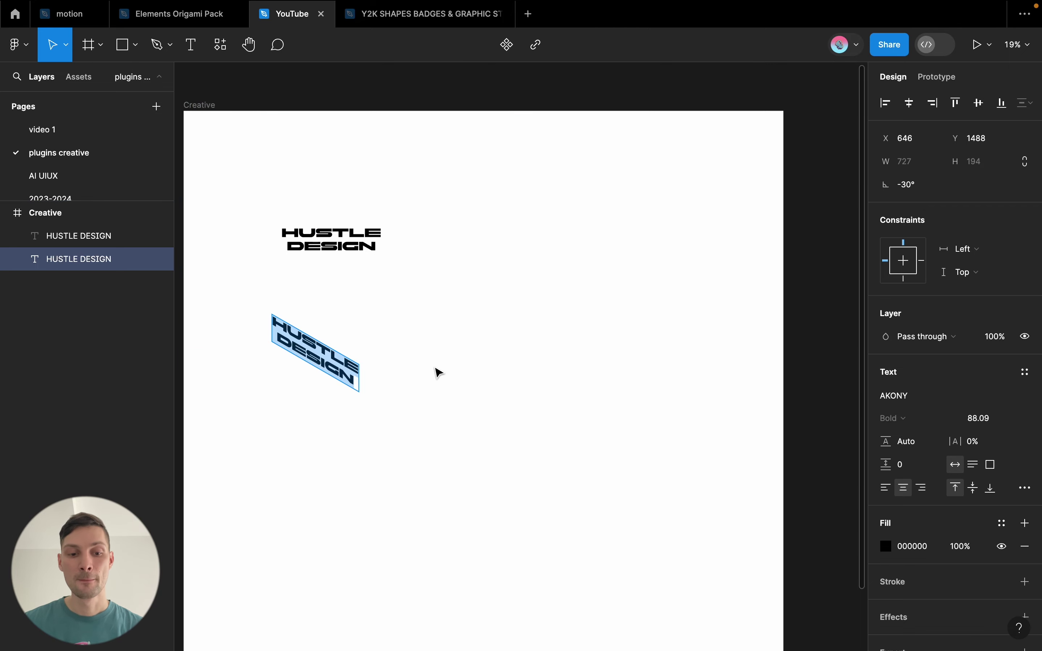
key(Escape)
Duplicate the upper text, make it isometric, and stack it onto the lower slanted copy
click(339, 252)
key(ctrl+d)
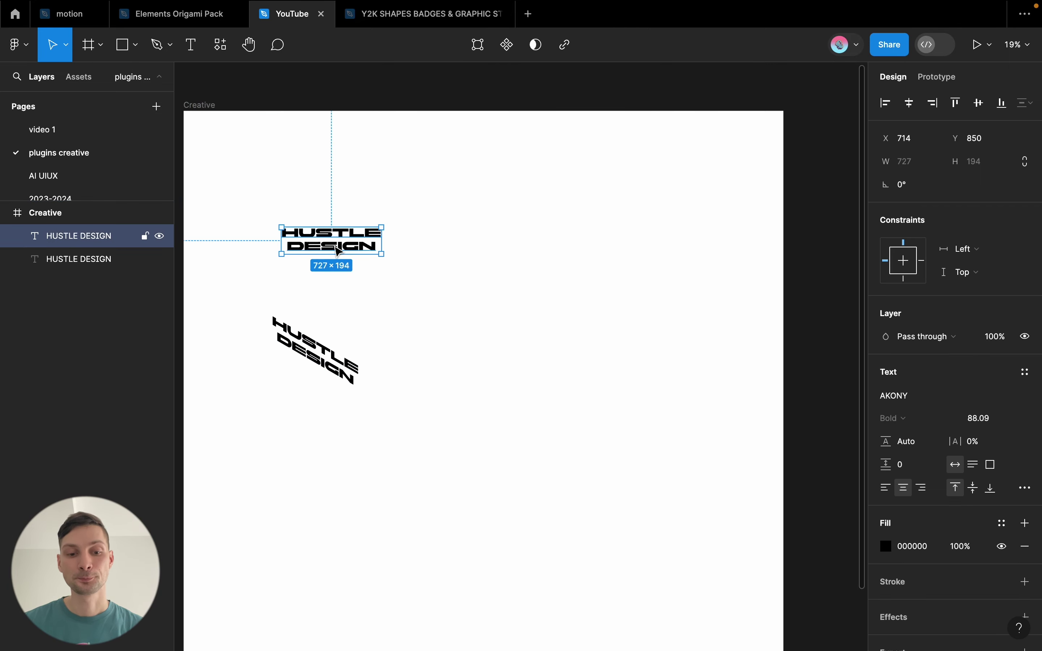
drag(342, 257, 478, 214)
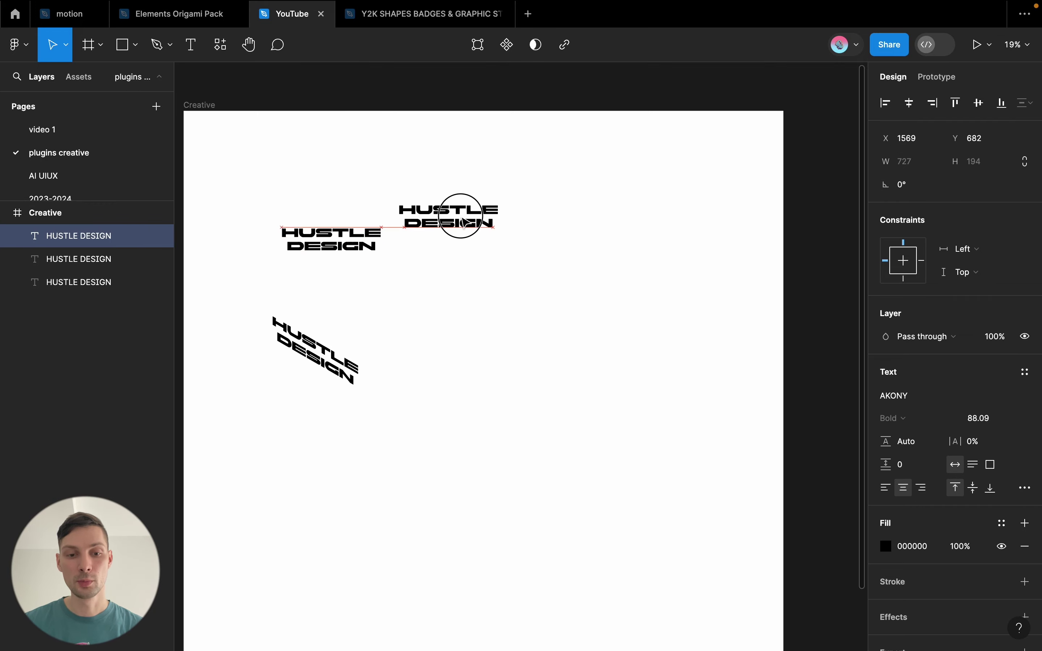
right_click(479, 202)
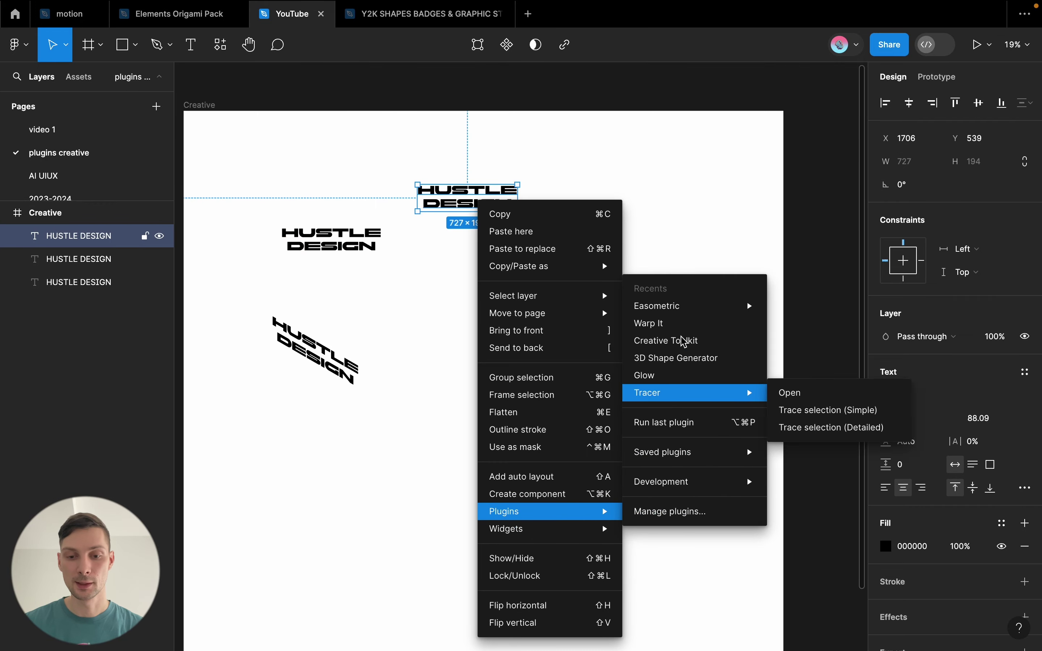
click(797, 323)
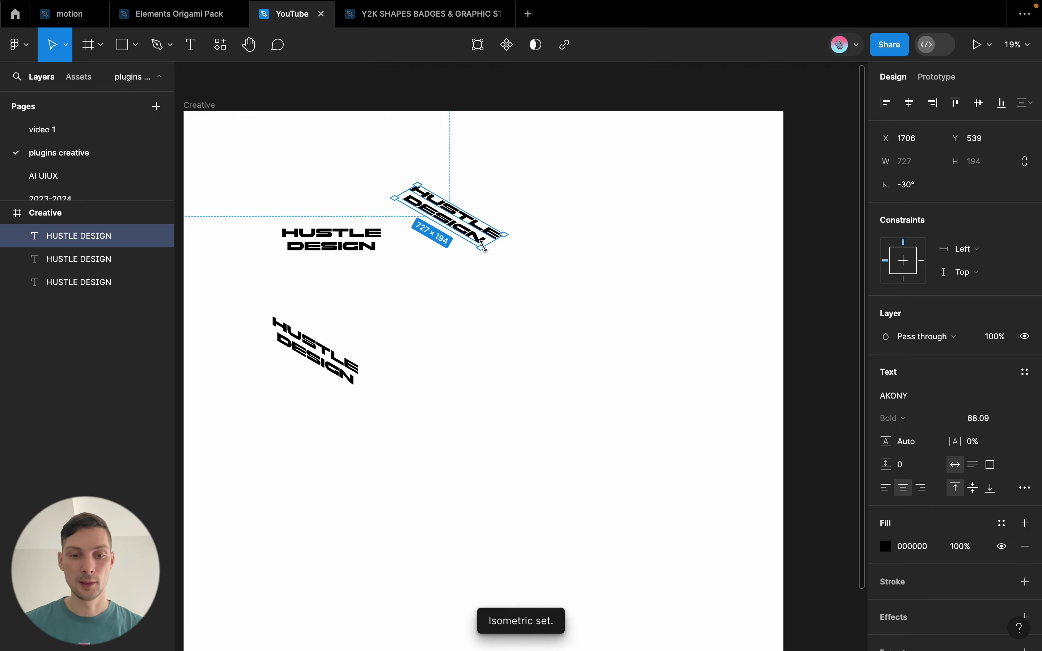
drag(465, 249, 344, 343)
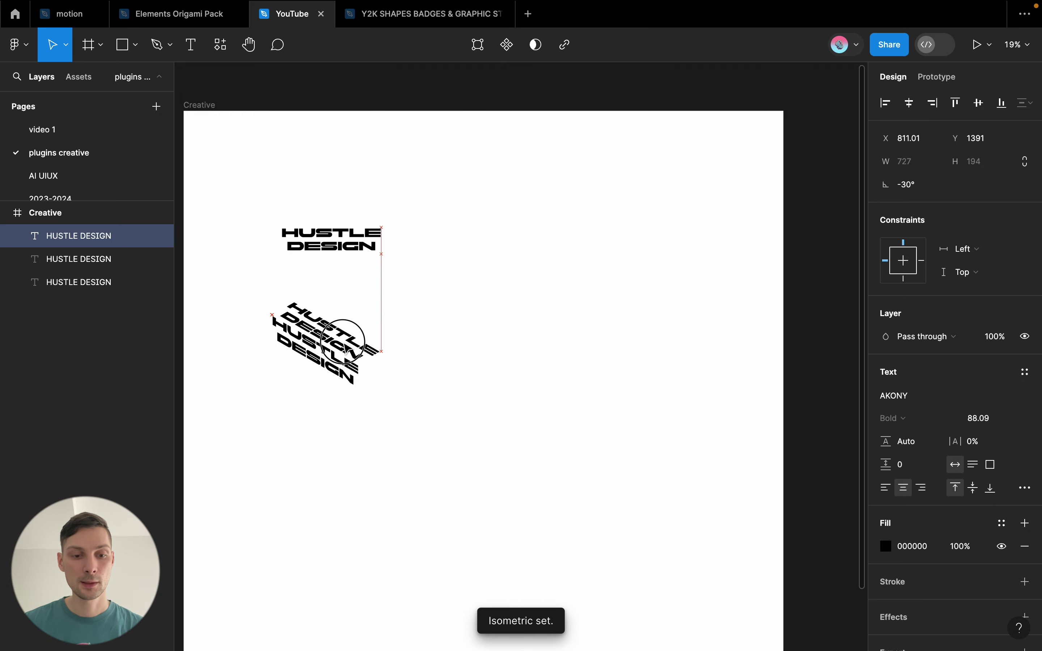
Nudge the upper slanted HUSTLE DESIGN line snugly onto the left-face stack
scroll(348, 351, up, 3)
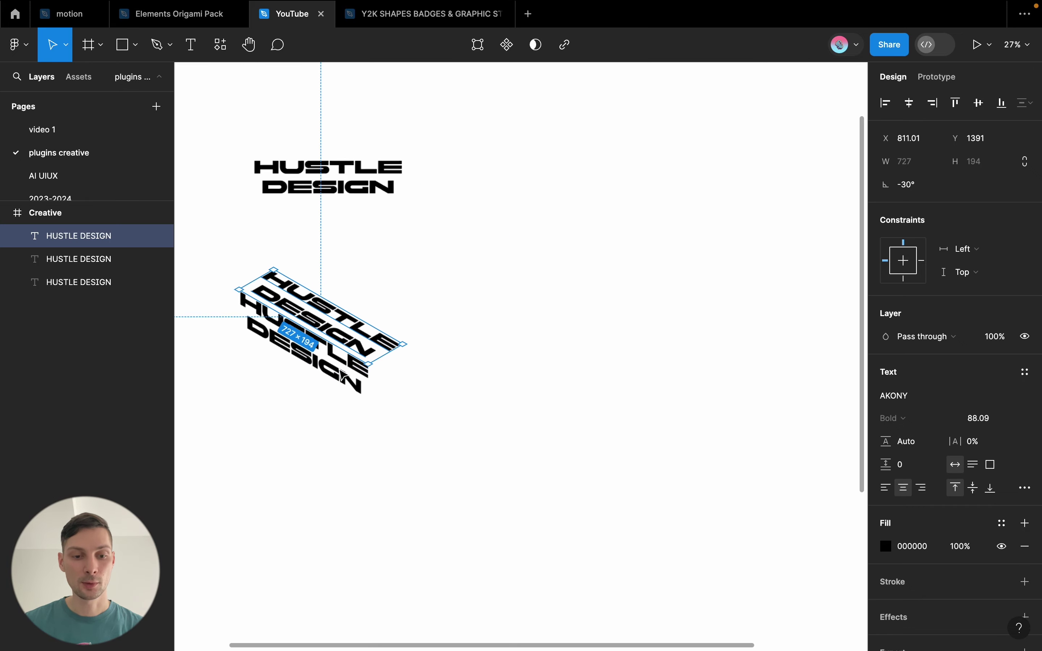
scroll(348, 351, up, 5)
double_click(378, 340)
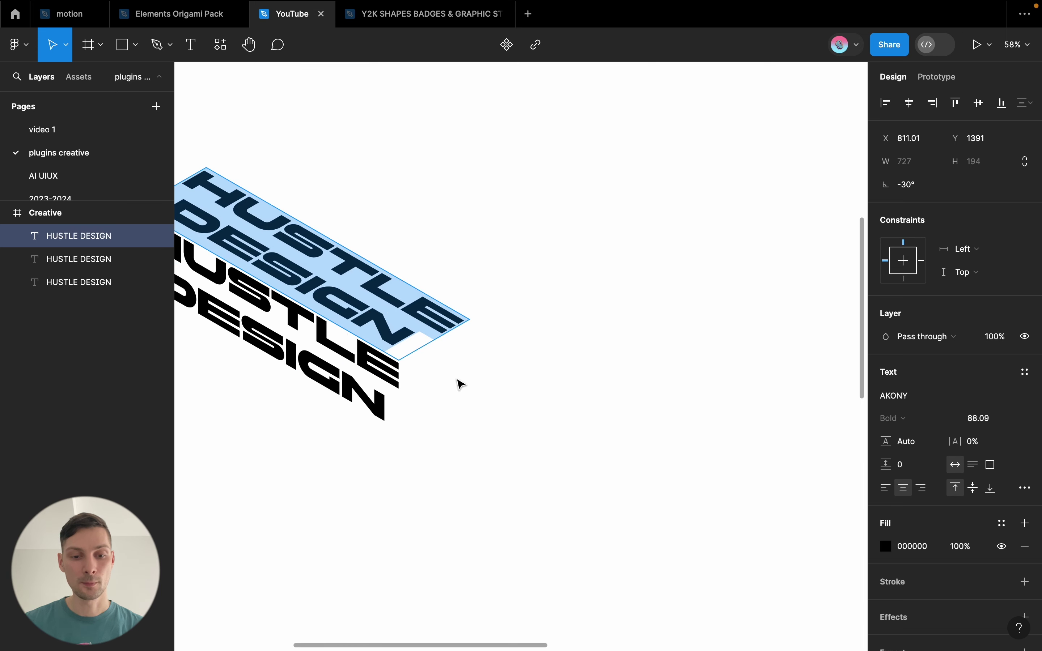
key(Escape)
drag(375, 319, 376, 322)
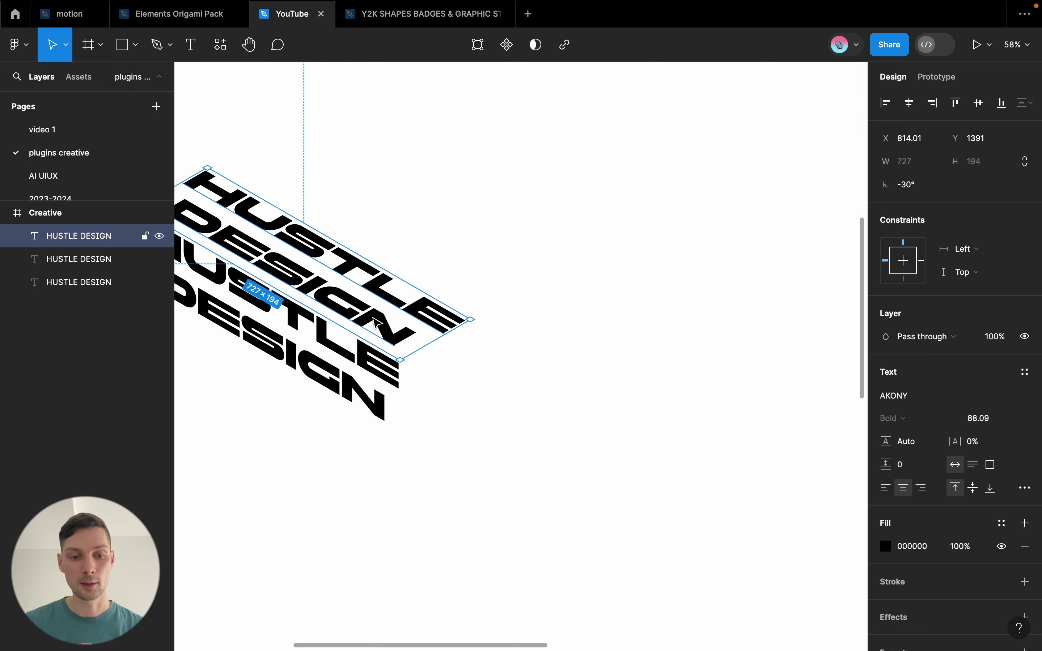
Duplicate the flat HUSTLE DESIGN text to the upper right
scroll(484, 421, down, 5)
click(485, 422)
scroll(485, 422, right, 1)
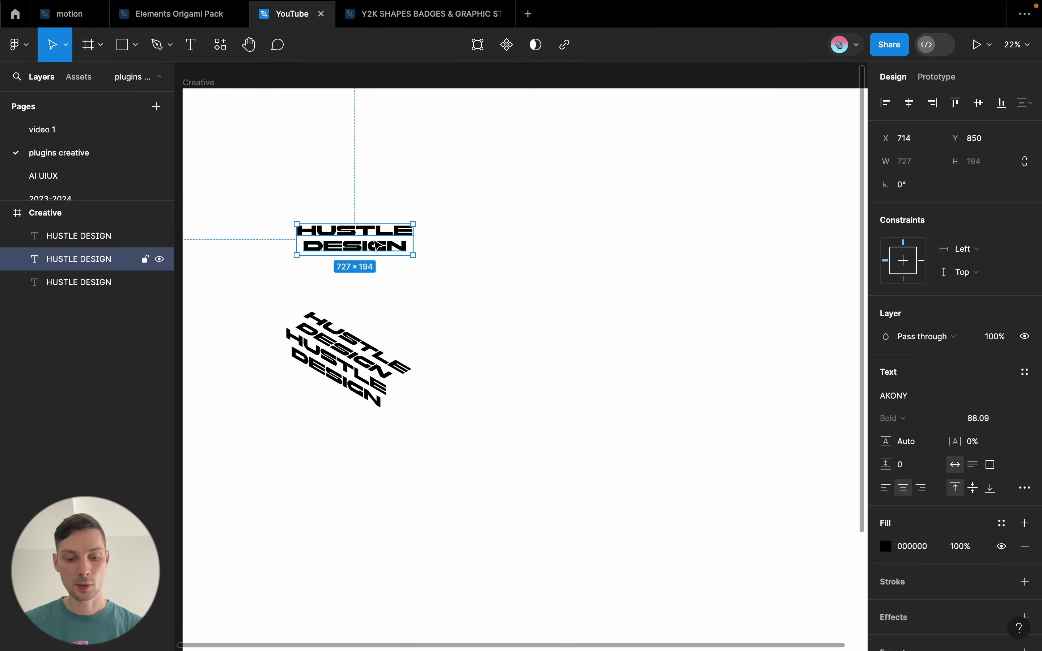
drag(377, 246, 508, 194)
Slant the new copy as a 30° right face beside the left stack; hide the top left-face line
right_click(508, 194)
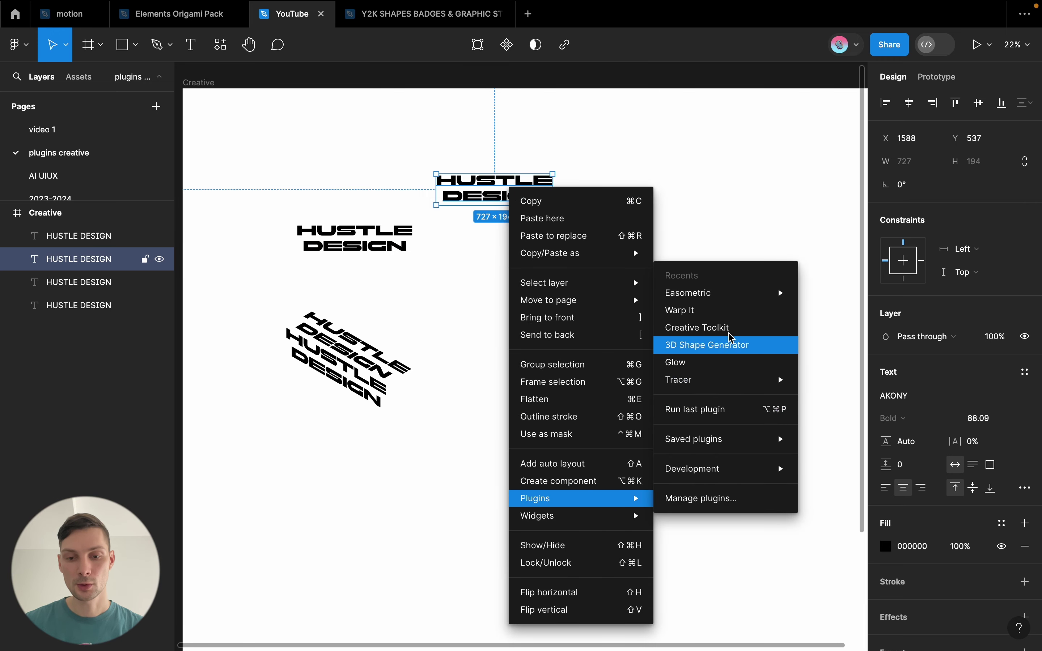
mouse_move(688, 293)
click(834, 347)
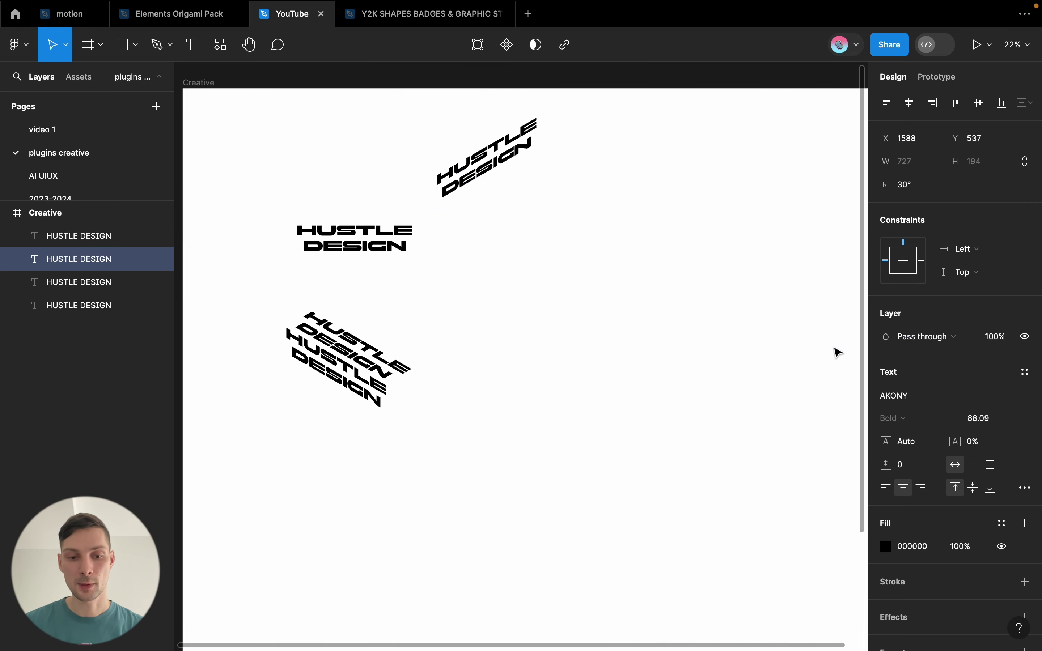
drag(506, 165, 455, 375)
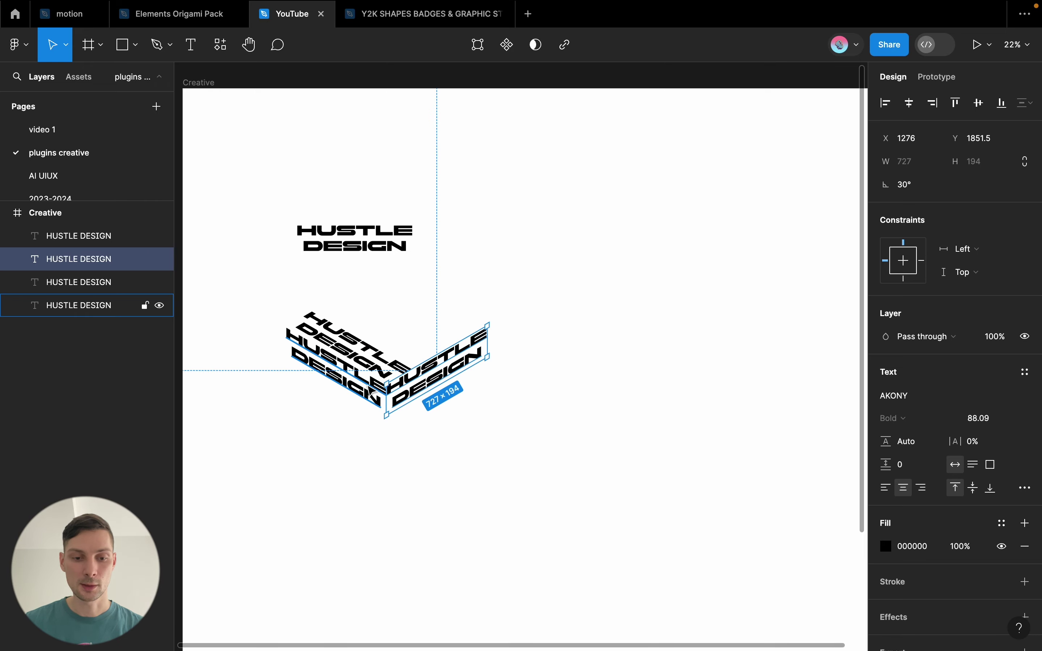
scroll(367, 382, up, 5)
click(412, 340)
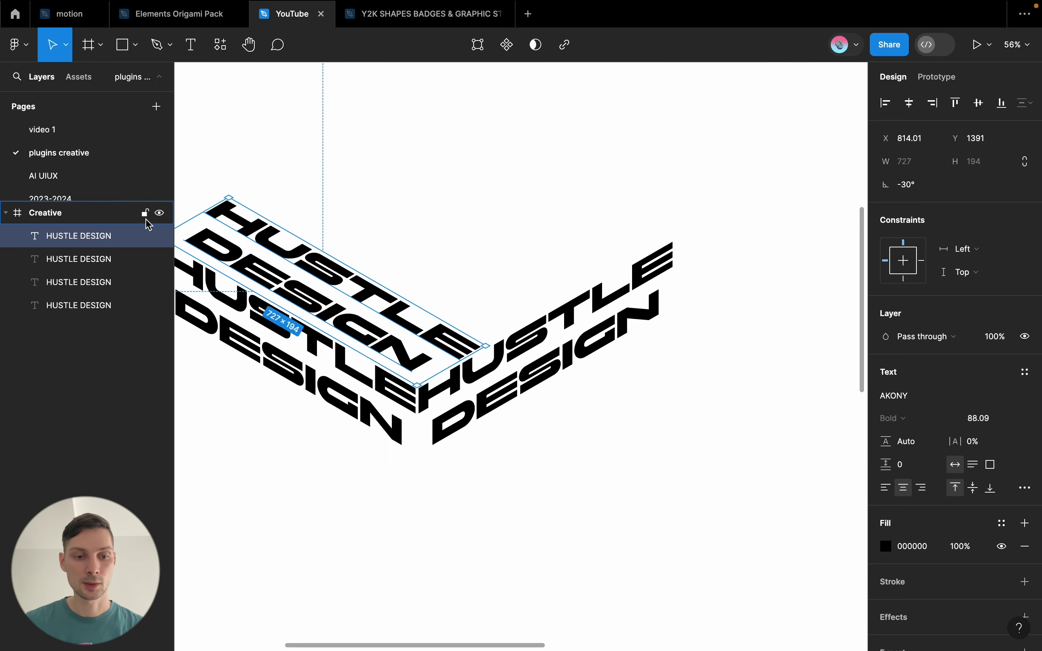
click(160, 236)
Align the right-face HUSTLE DESIGN text to the left face's corner
scroll(456, 311, down, 5)
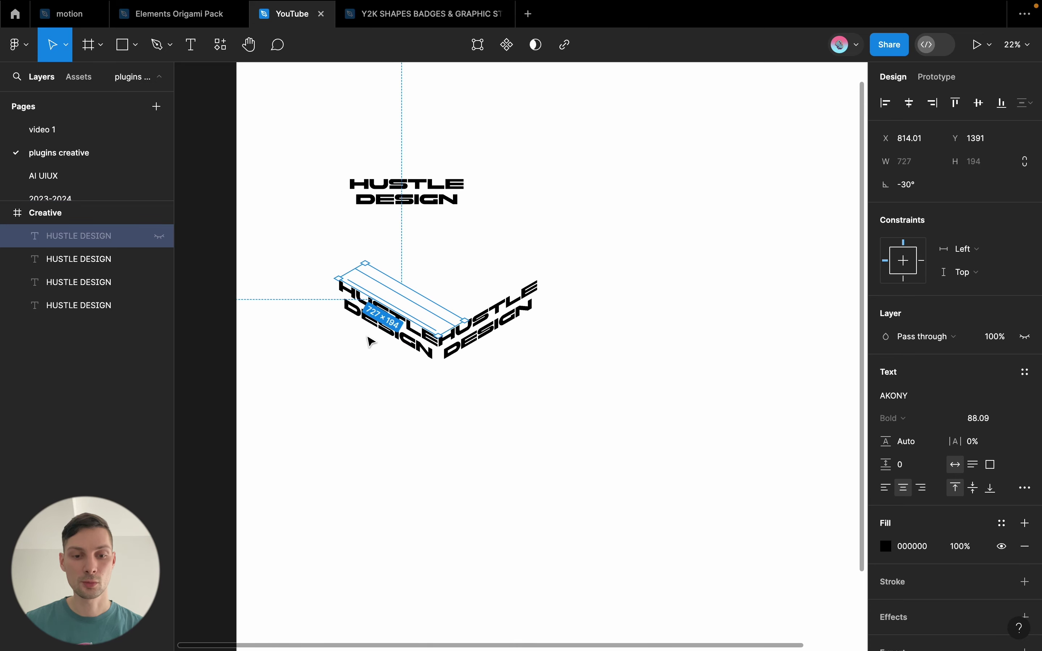
scroll(446, 358, up, 5)
click(469, 310)
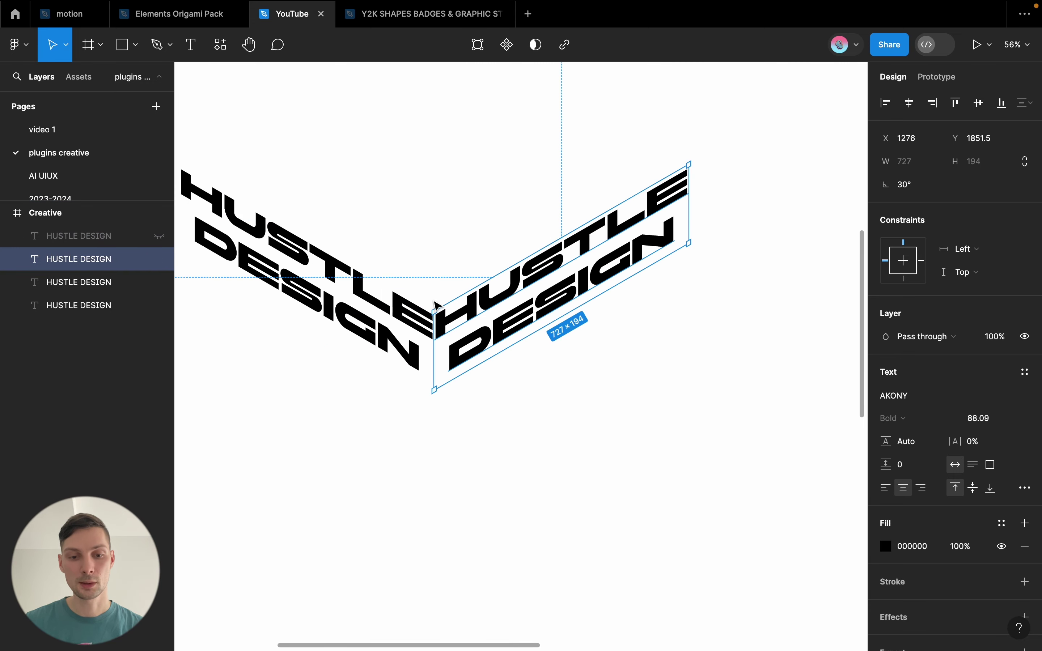
drag(470, 309, 464, 319)
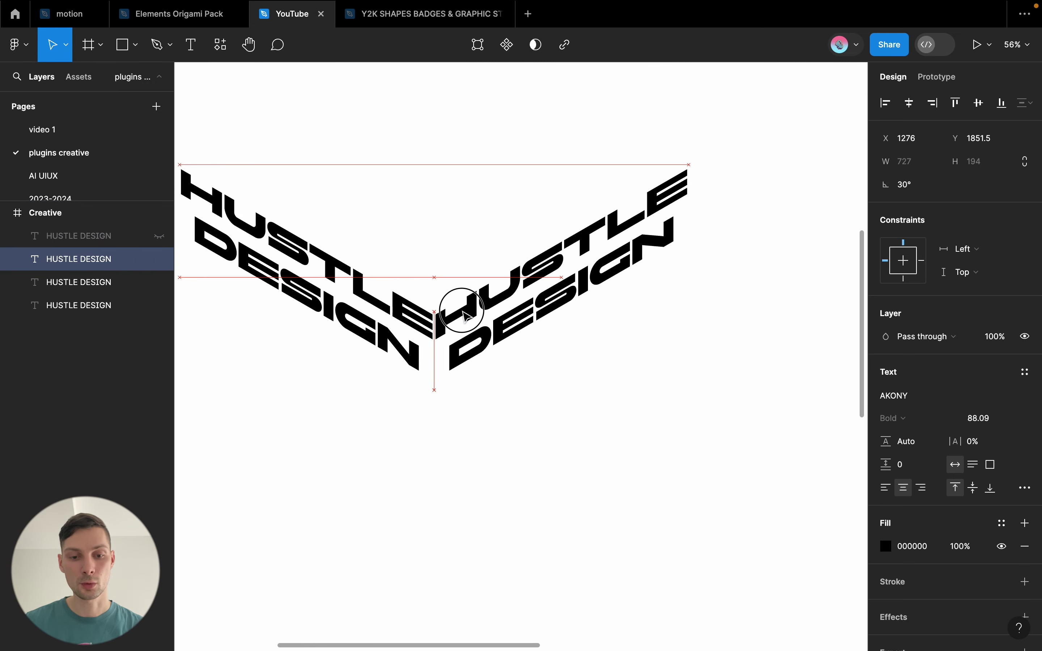
Stack repeated HUSTLE DESIGN copies tightly down the right face
scroll(488, 335, down, 3)
click(519, 382)
scroll(520, 384, down, 3)
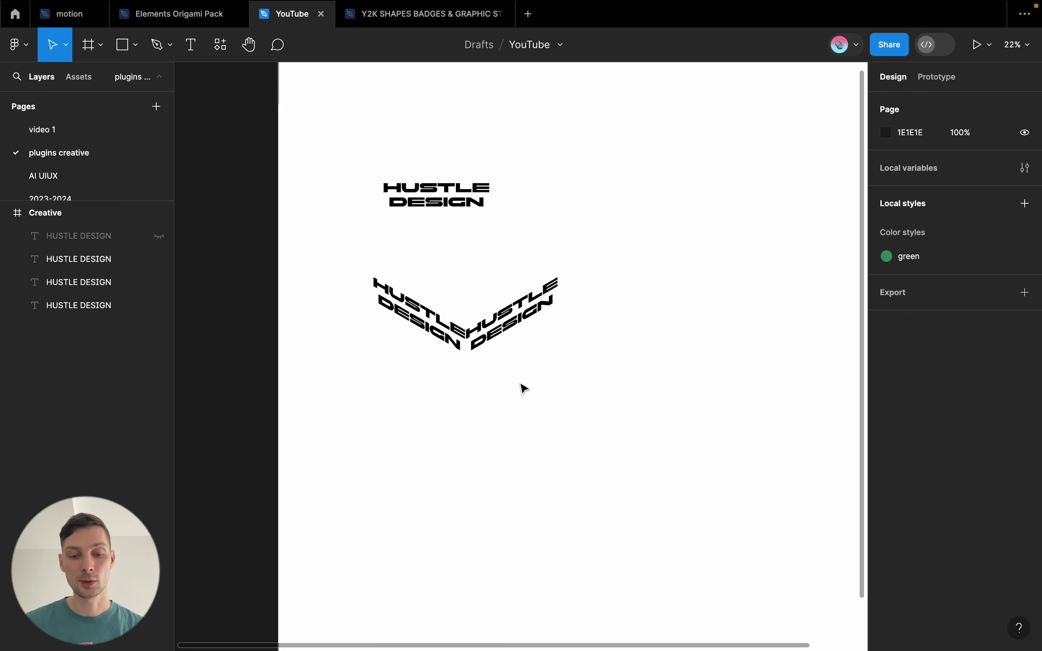
drag(512, 334, 516, 355)
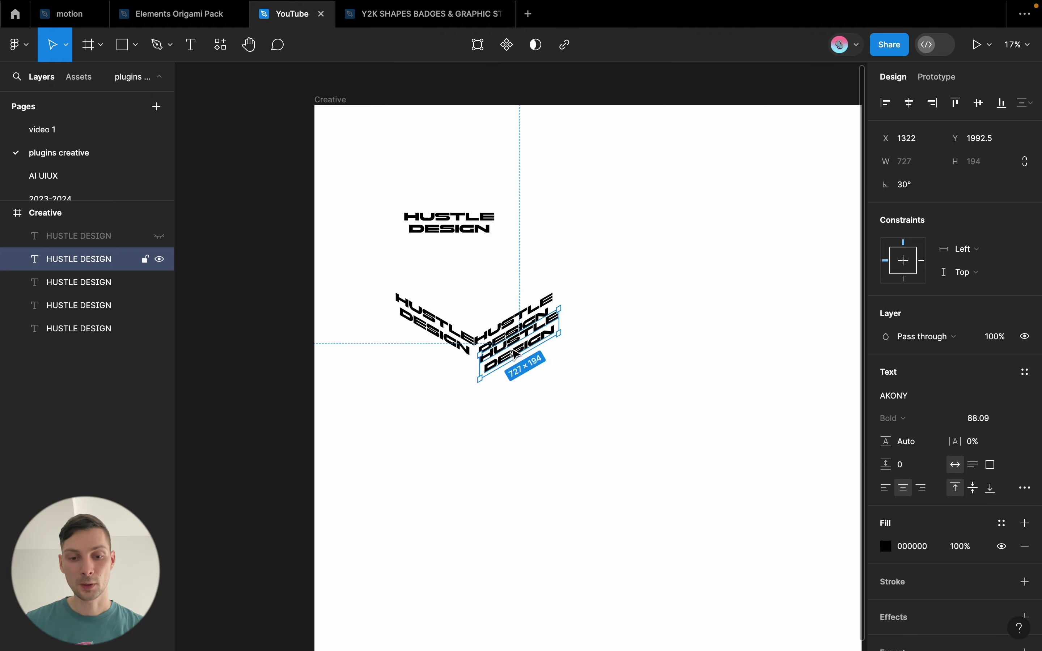
key(Delete)
scroll(517, 355, up, 5)
drag(487, 313, 496, 385)
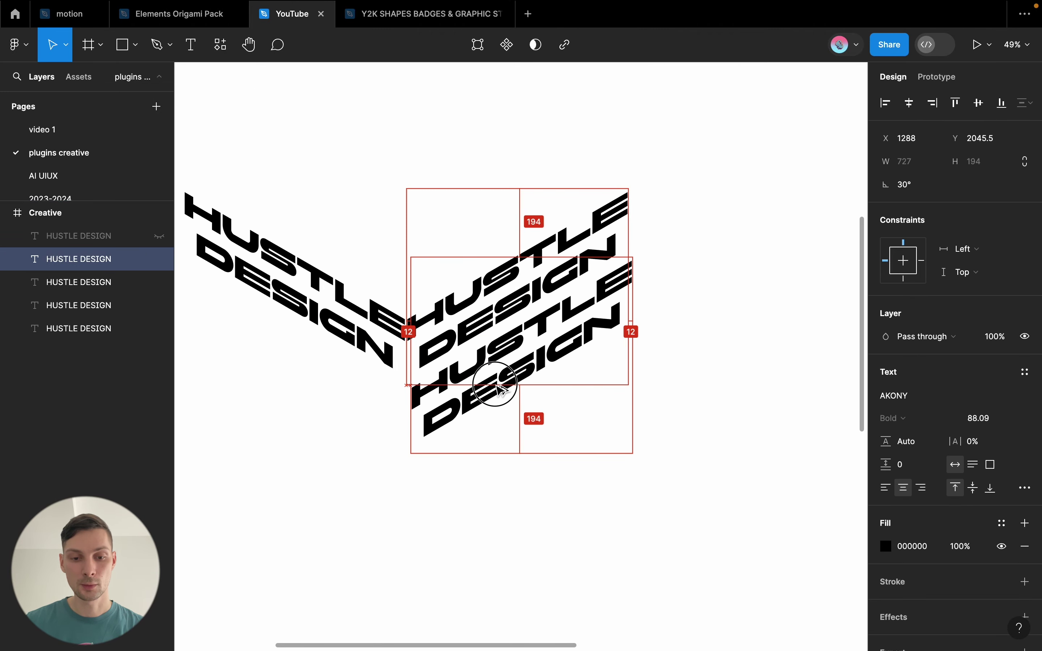
drag(496, 388, 499, 381)
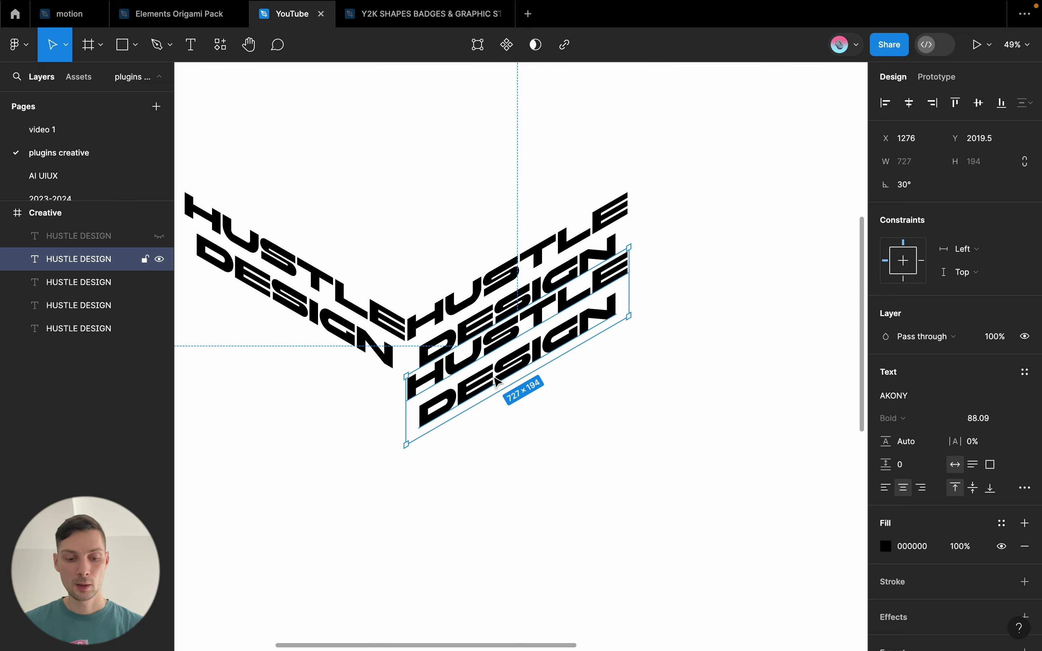
key(ctrl+d)
key(ctrl+d)
key(ctrl+d)
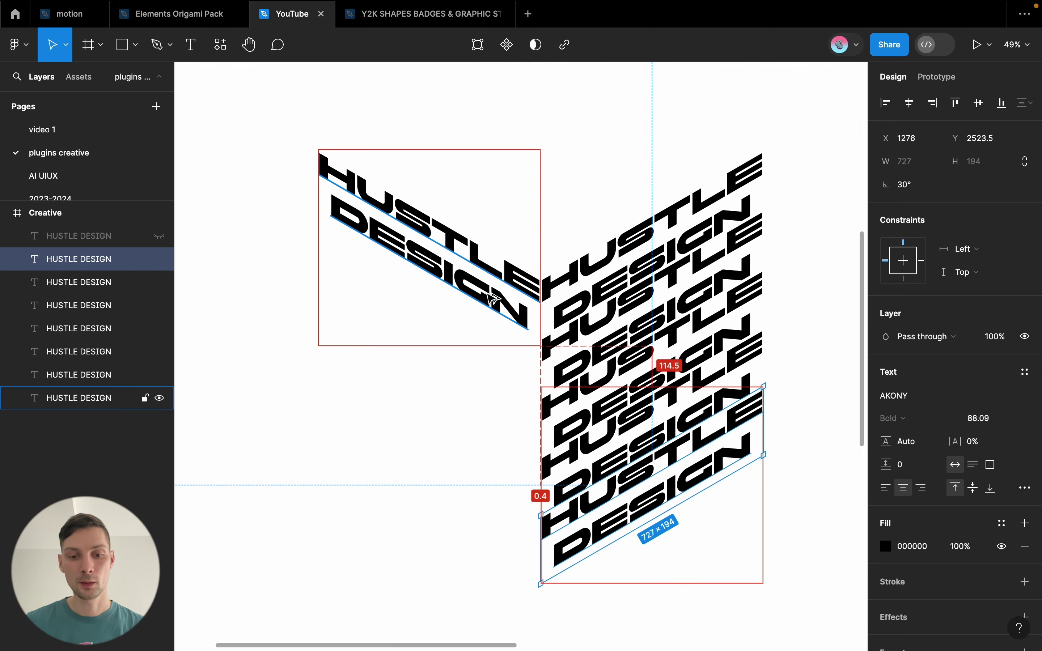
Stack repeated HUSTLE DESIGN copies down the left face below the original
mouse_move(489, 297)
mouse_down()
mouse_move(487, 389)
mouse_move(491, 354)
mouse_up()
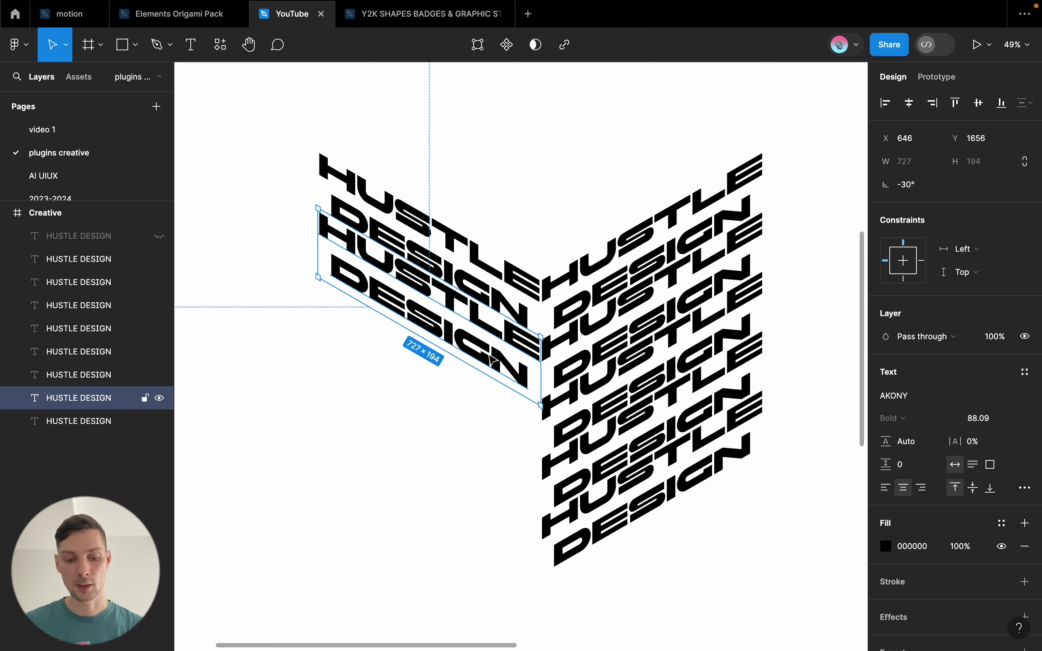
key(ctrl+d)
key(ctrl+d)
key(ctrl+d)
click(588, 206)
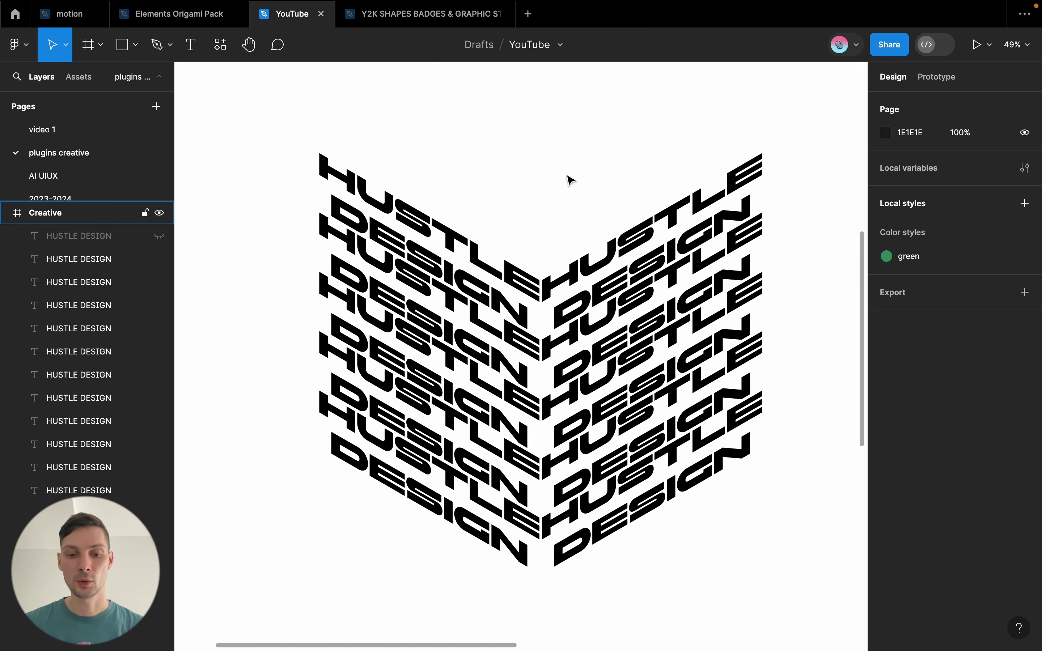
scroll(567, 176, down, 5)
scroll(567, 177, up, 3)
scroll(542, 203, up, 3)
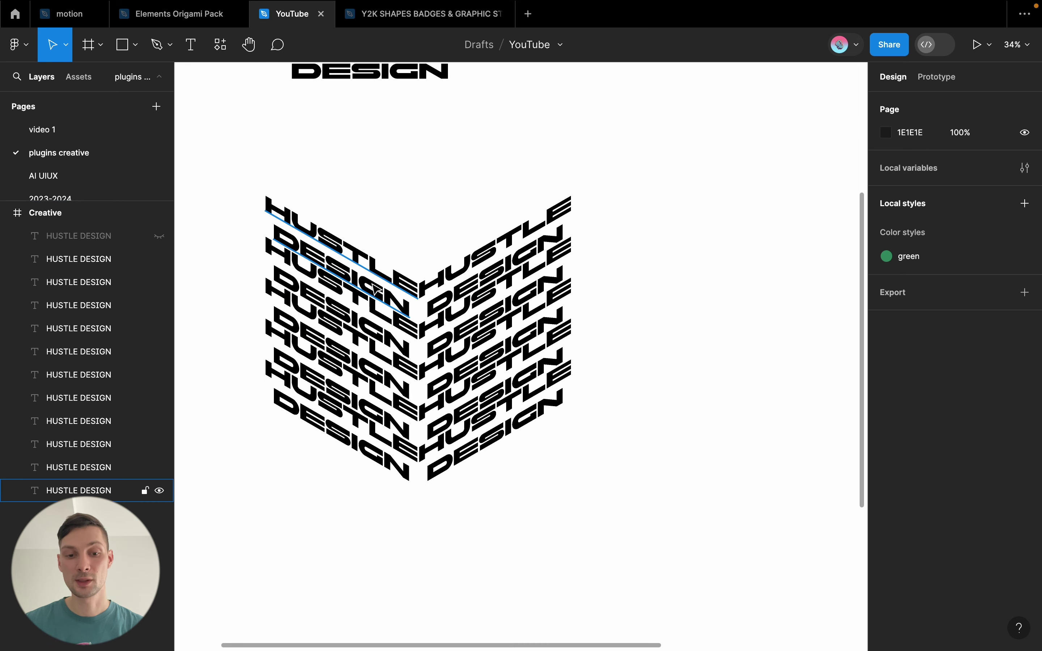
scroll(469, 274, up, 5)
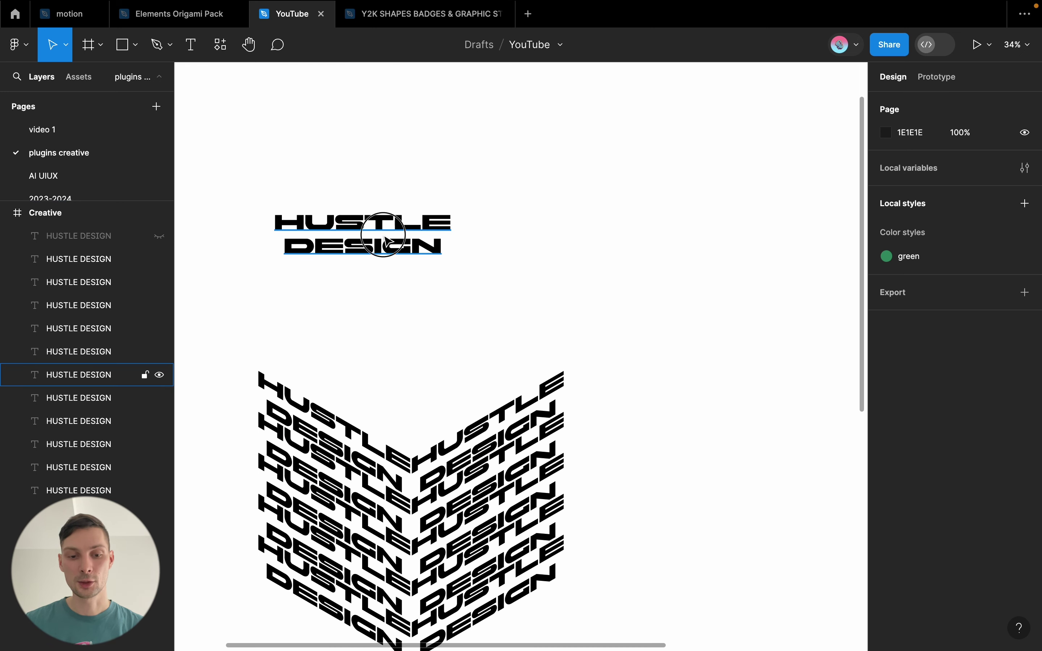
click(386, 240)
Unhide the top line and duplicate the diagonal line up onto the cube's top face
click(161, 236)
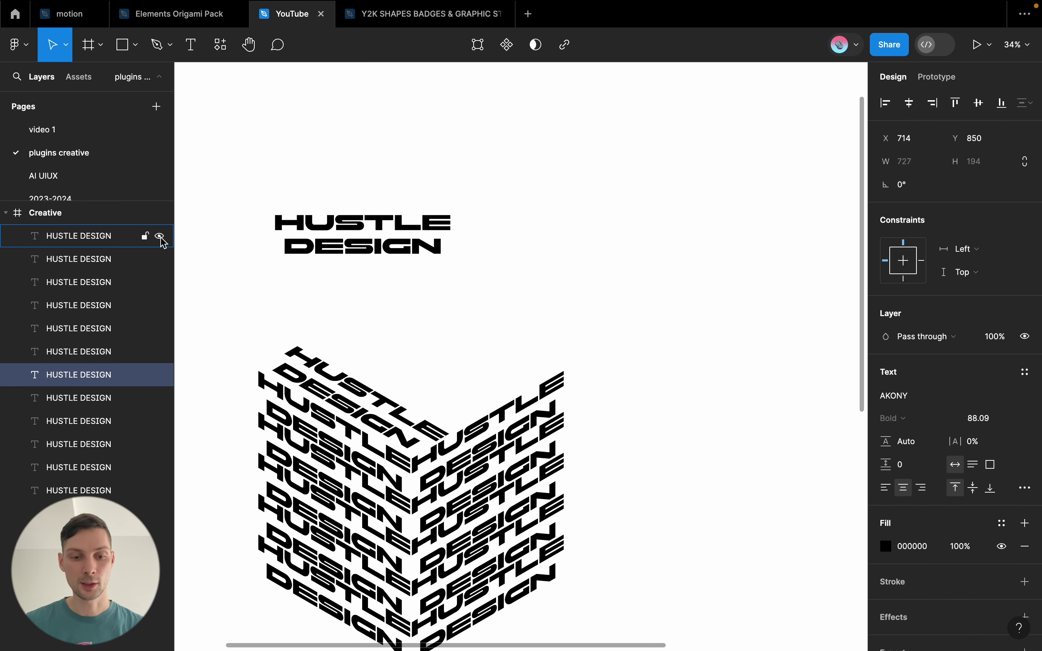
mouse_move(414, 400)
mouse_down()
mouse_move(430, 411)
mouse_move(431, 379)
mouse_move(436, 414)
mouse_up()
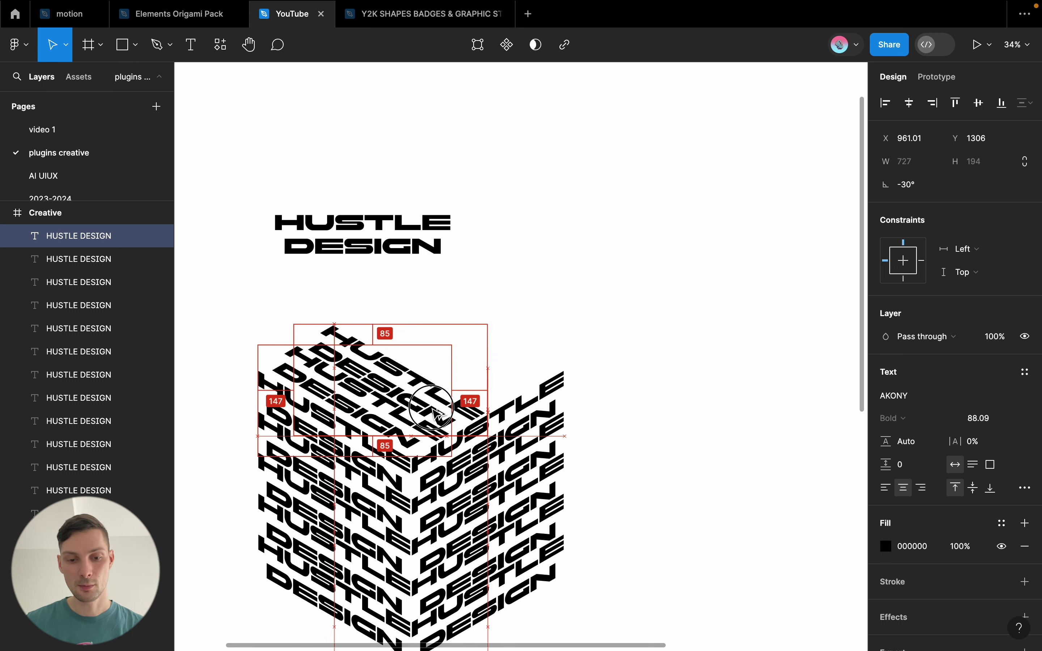
drag(435, 411, 544, 349)
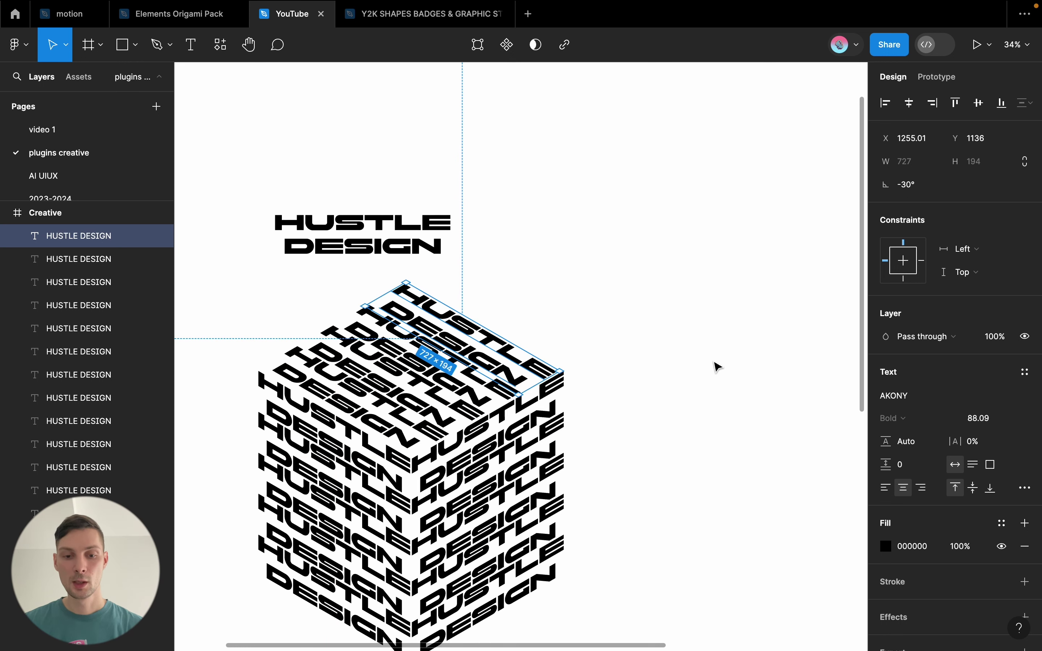
click(718, 367)
scroll(713, 366, down, 2)
scroll(695, 386, right, 2)
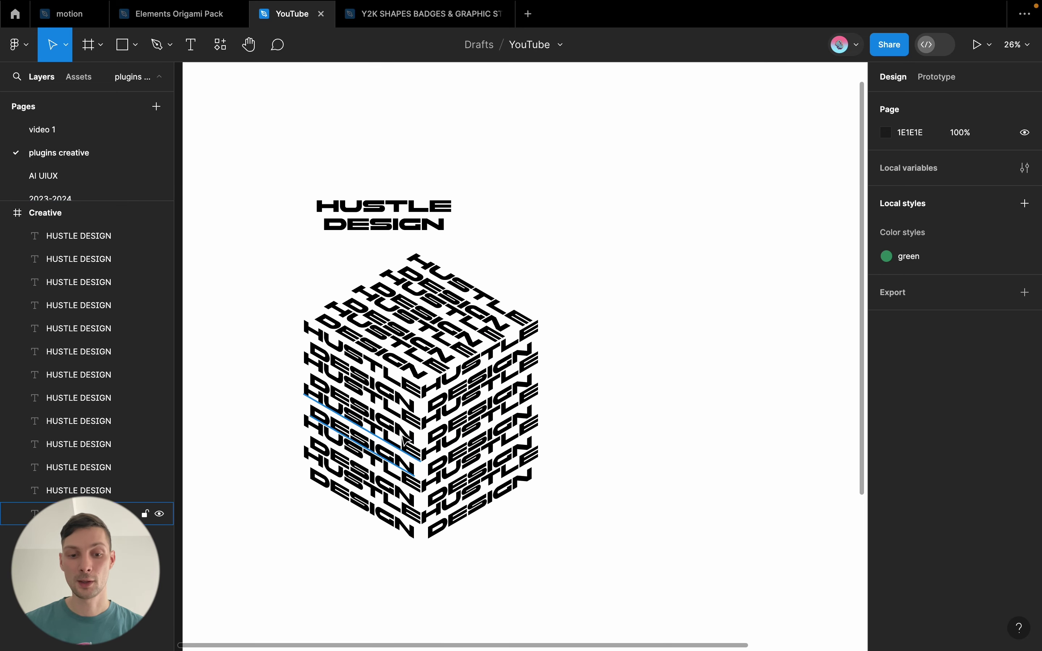
click(512, 463)
shift+click(361, 497)
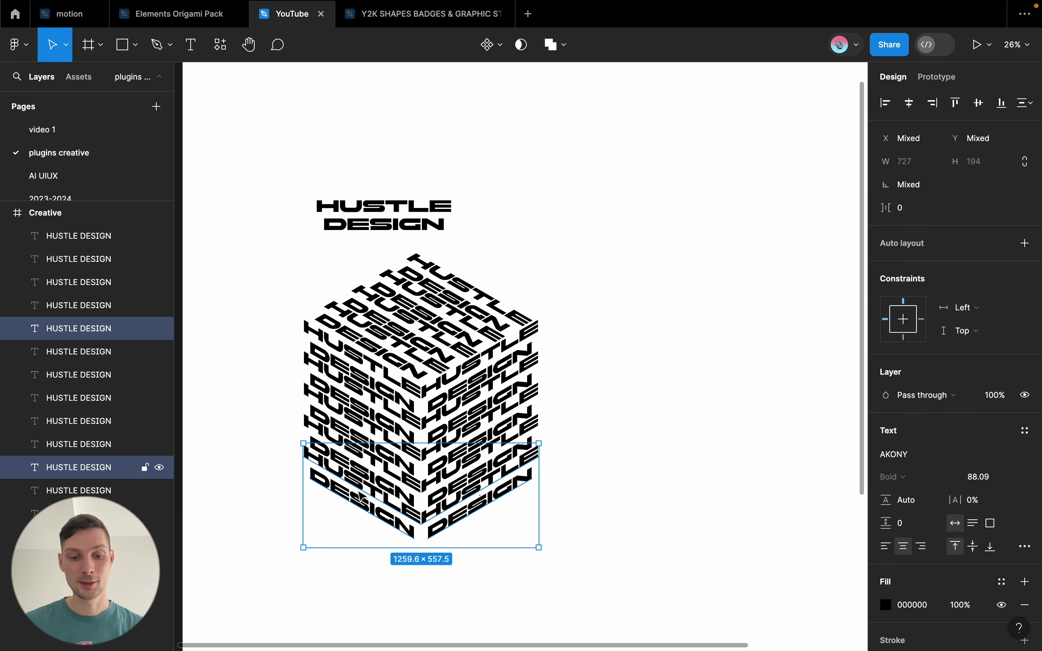
key(Escape)
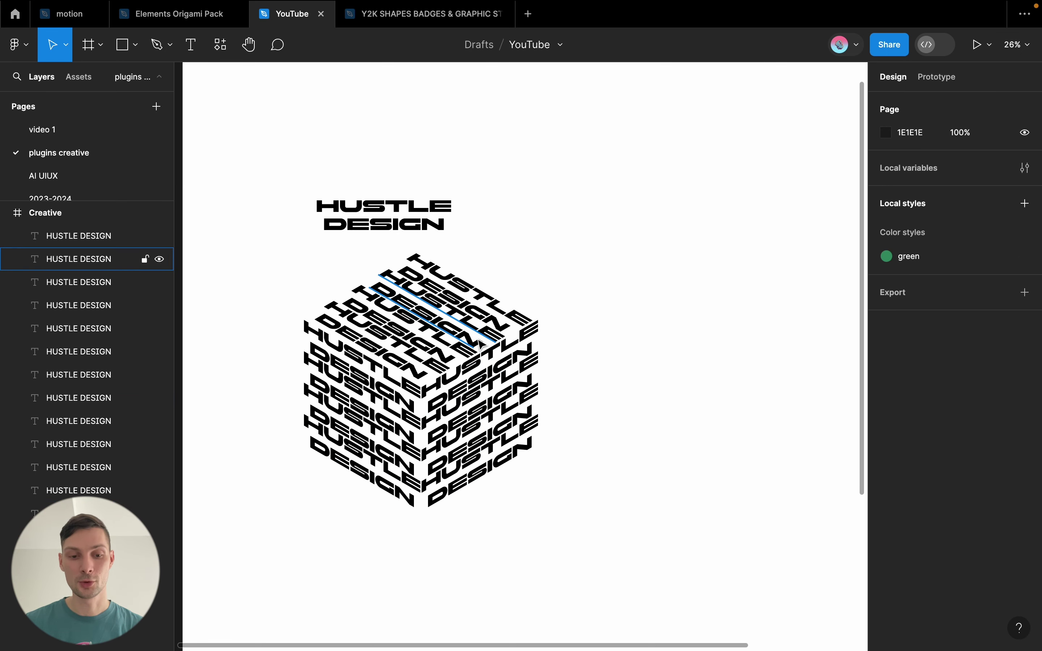
click(411, 234)
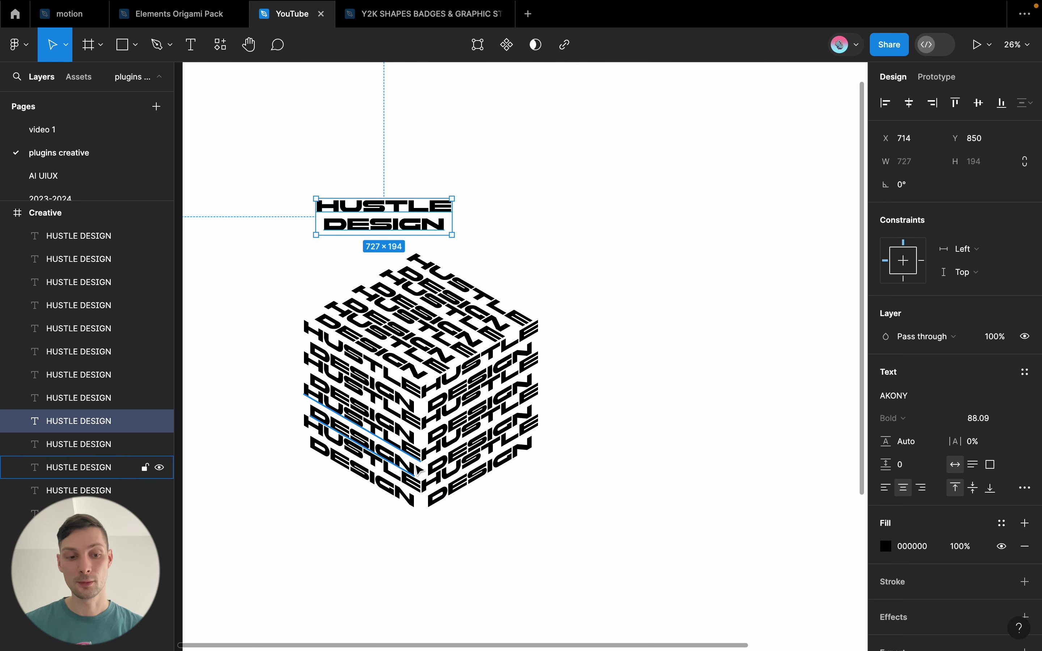
Group all HUSTLE DESIGN layers into a single 'text' group
click(379, 379)
key(ctrl+a)
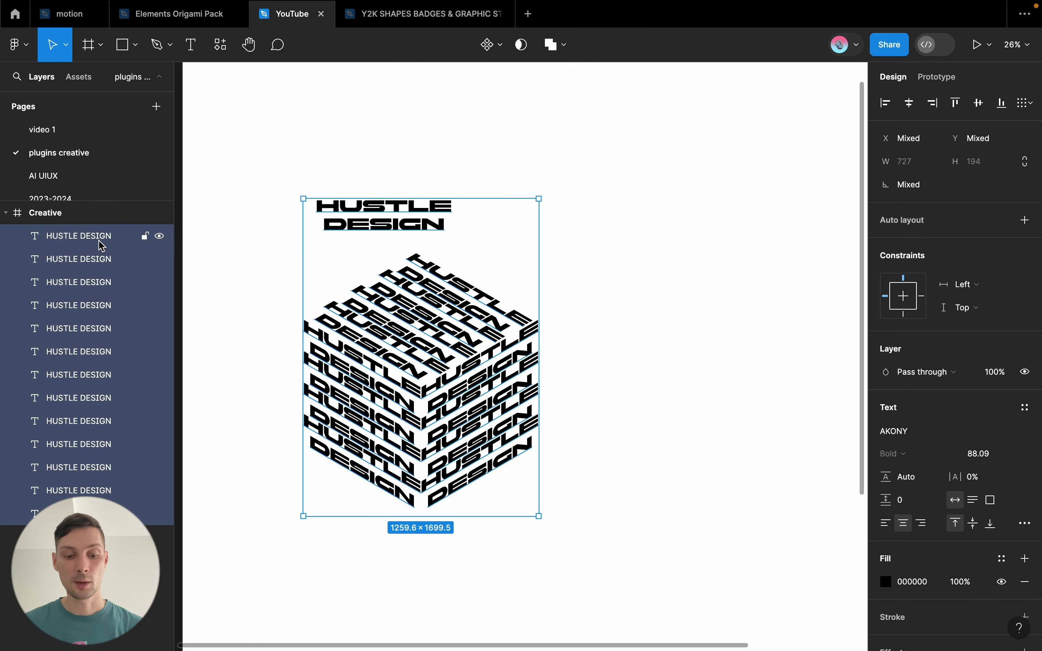
key(ctrl+g)
double_click(88, 240)
text(text)
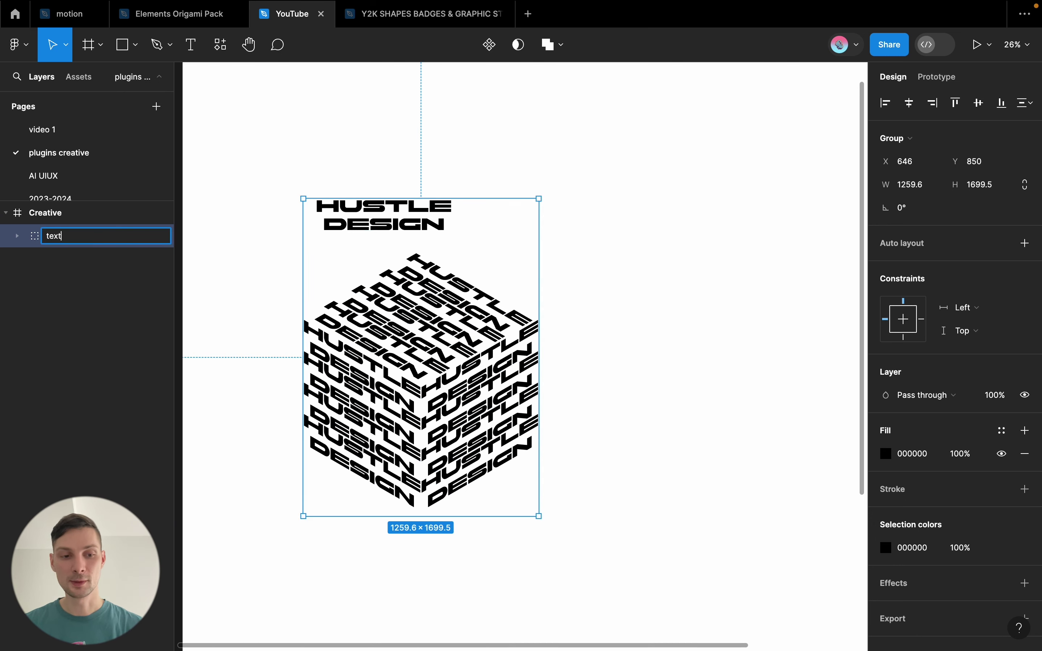
key(Return)
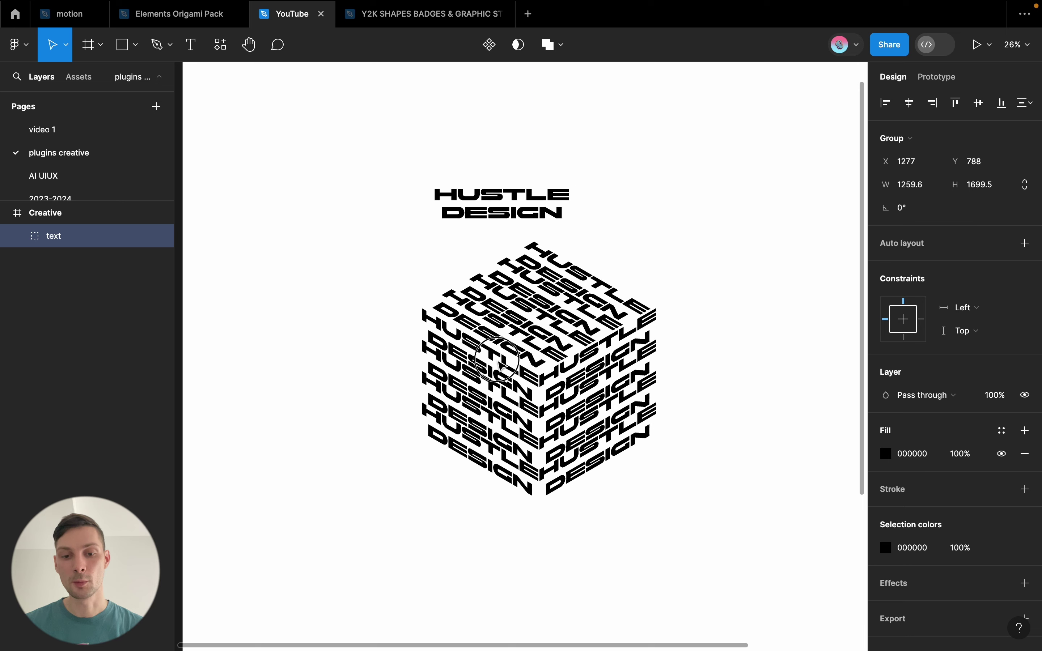
Move the text group right, restoring a line that was moved by accident
drag(387, 375, 499, 366)
double_click(491, 217)
key(Escape)
click(52, 236)
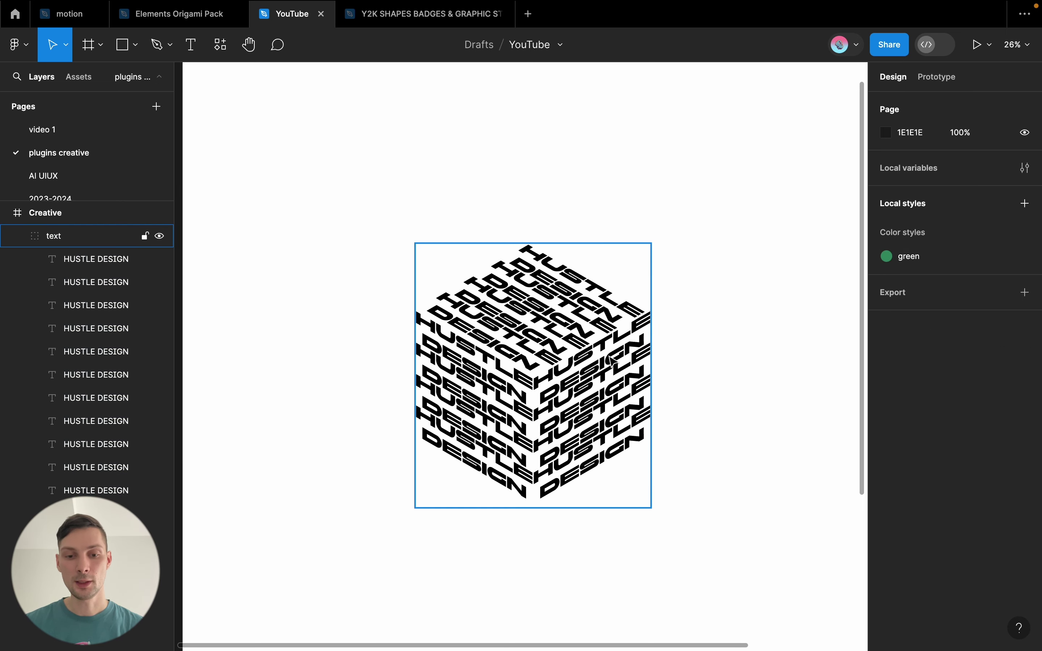
click(18, 235)
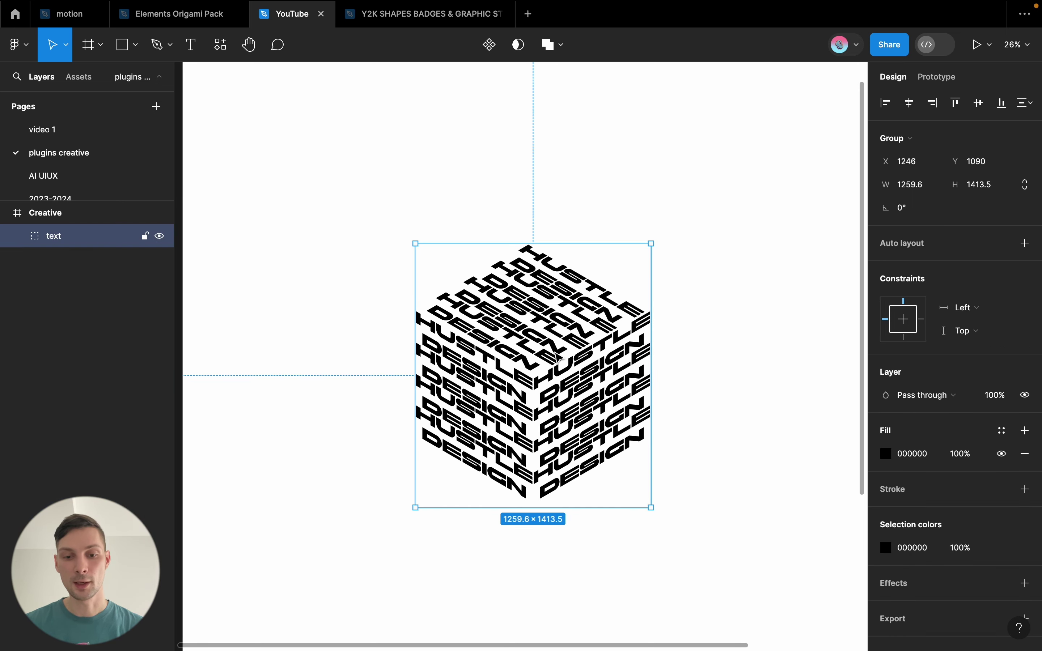
Shift the text cube up and left within the Creative frame, then deselect it
mouse_move(550, 363)
mouse_down()
mouse_move(402, 235)
mouse_move(282, 331)
mouse_up()
ctrl+scroll(387, 258, down, 2)
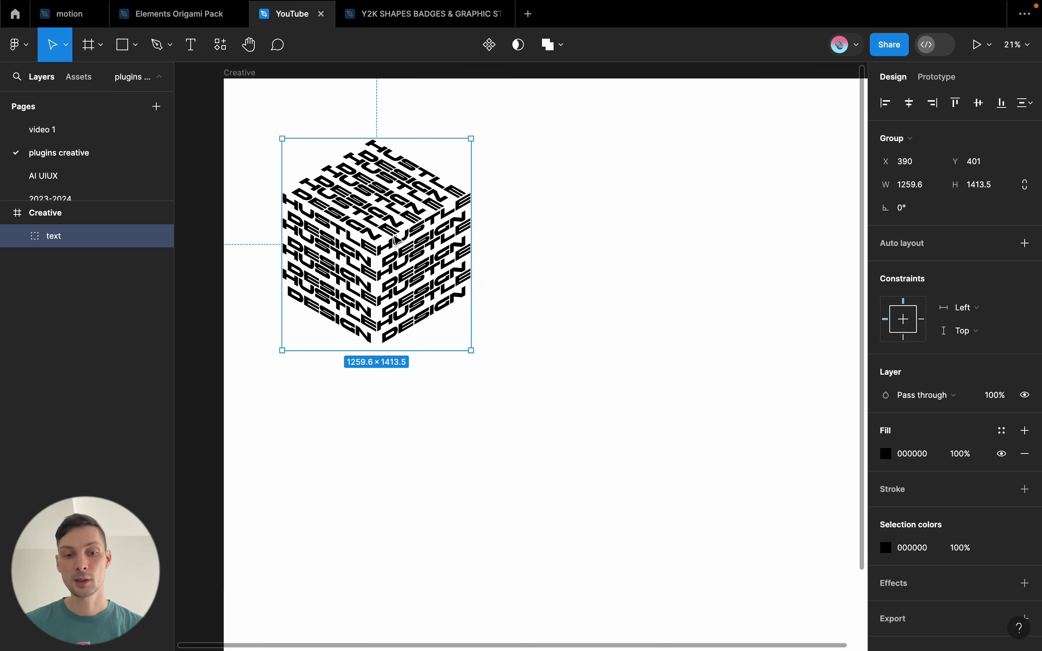
scroll(301, 301, up, 3)
scroll(284, 332, left, 3)
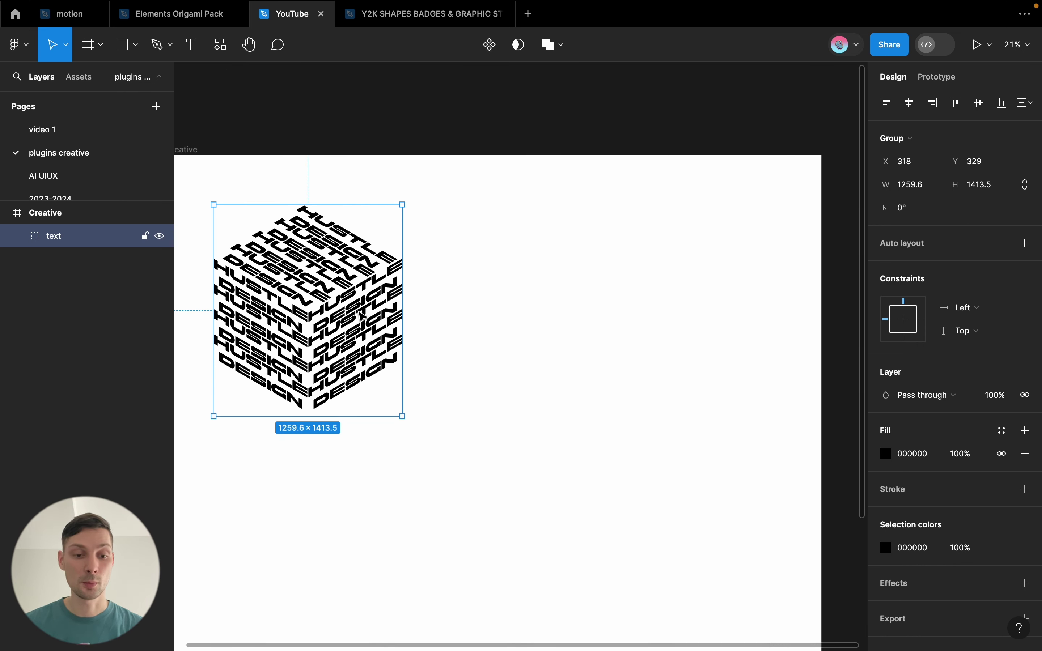
drag(358, 311, 341, 291)
click(478, 330)
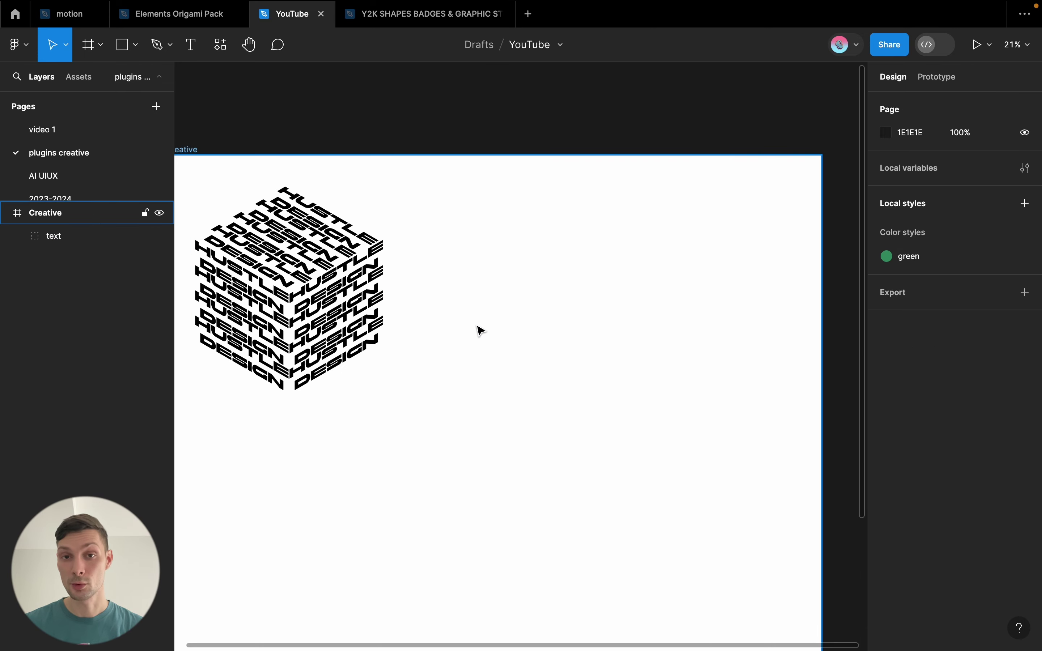
ctrl+scroll(478, 330, down, 2)
scroll(478, 330, right, 2)
ctrl+scroll(478, 330, down, 1)
Create a teal #40ddbe cube with the 3D Shape Generator plugin, then close the plugin
scroll(603, 375, left, 2)
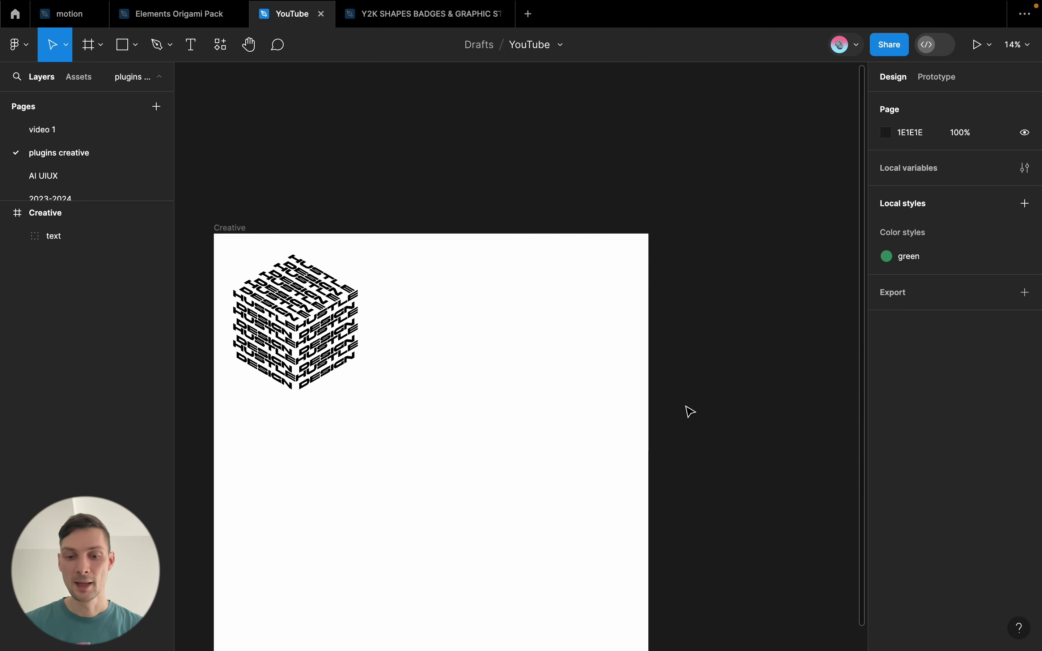
right_click(690, 411)
mouse_move(905, 321)
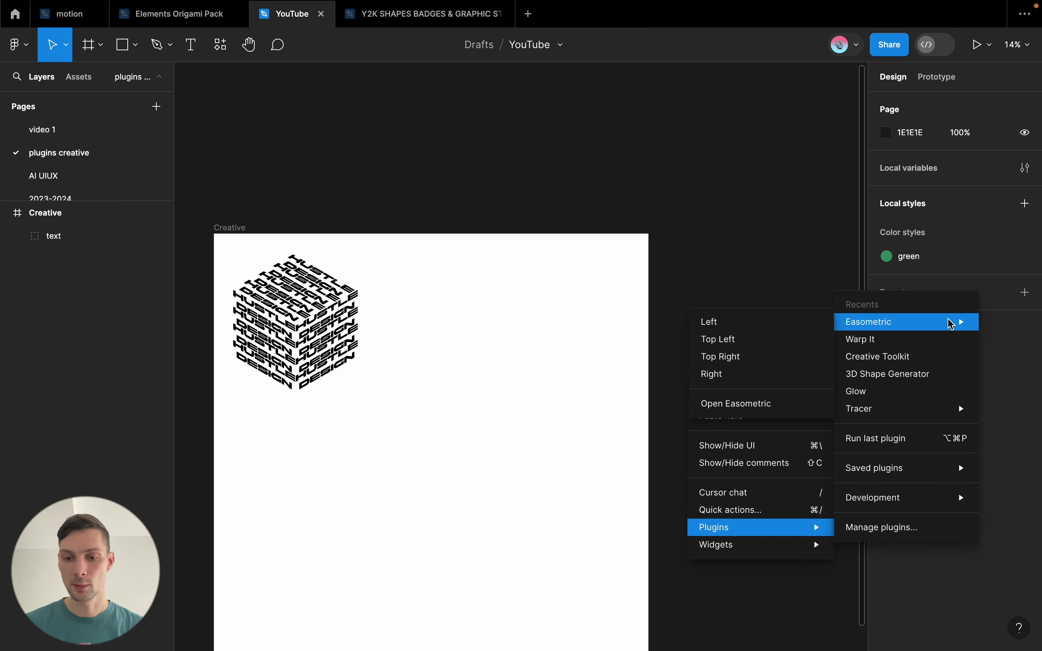
click(930, 373)
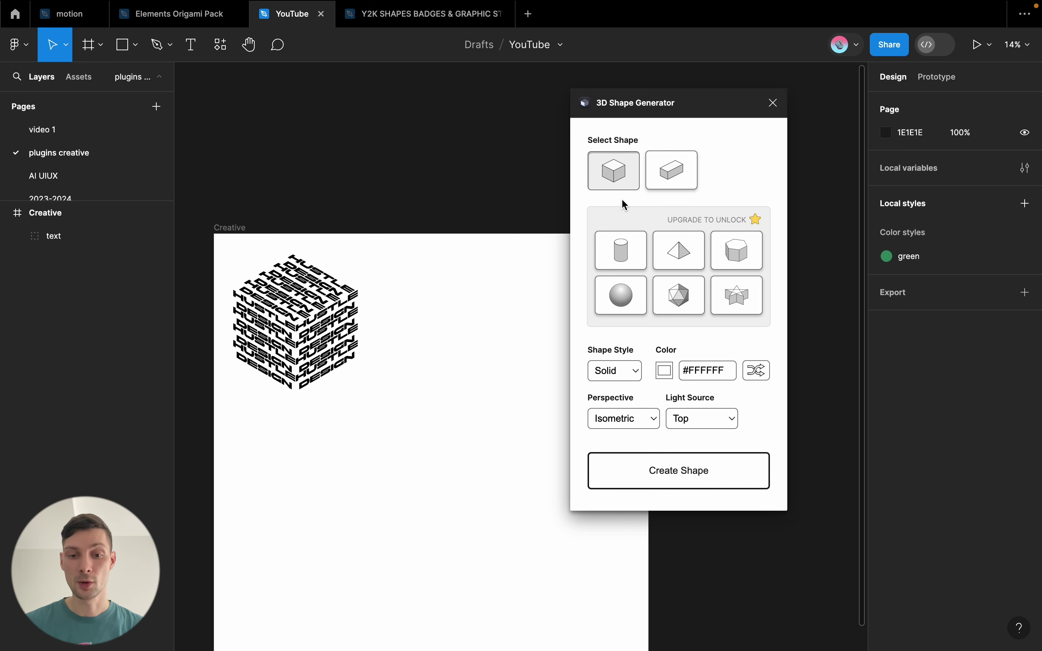
click(665, 370)
drag(737, 416, 735, 375)
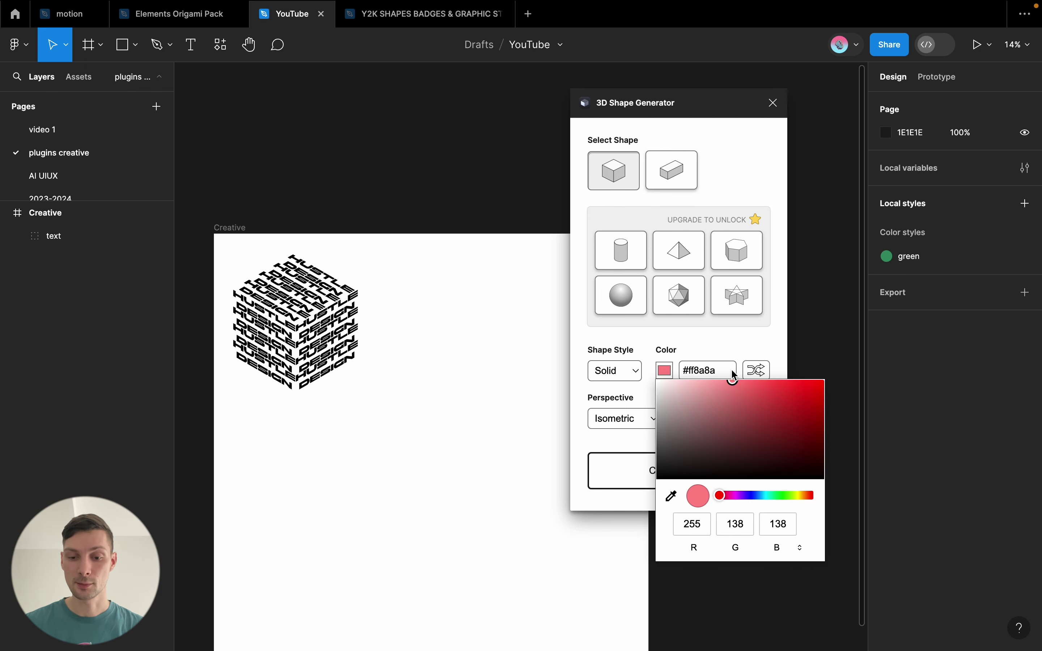
drag(777, 495, 772, 498)
drag(775, 412, 774, 394)
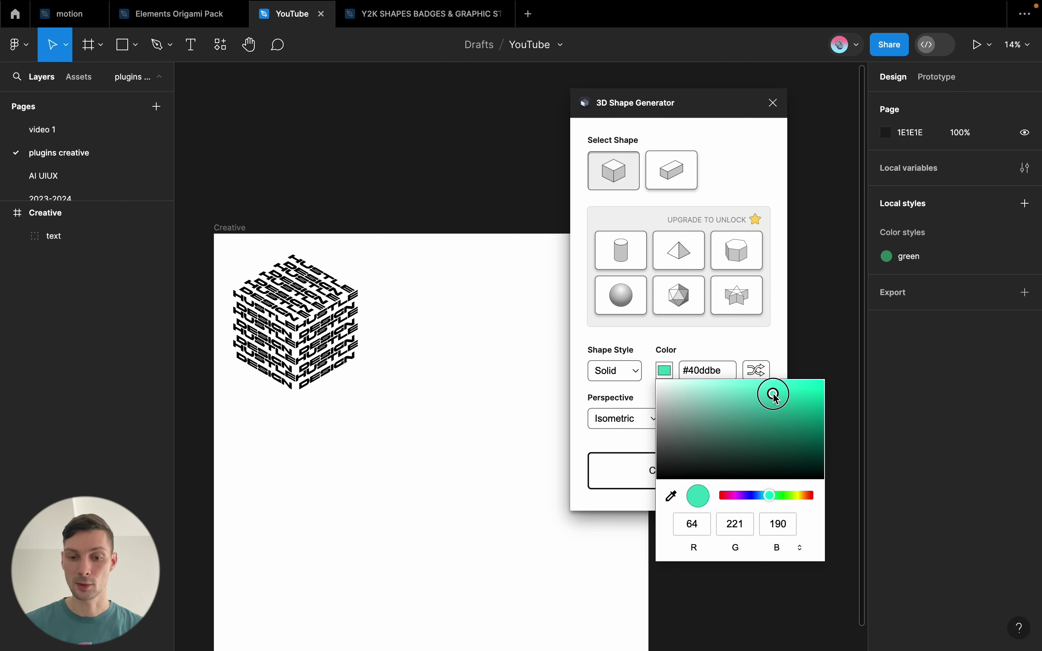
click(762, 345)
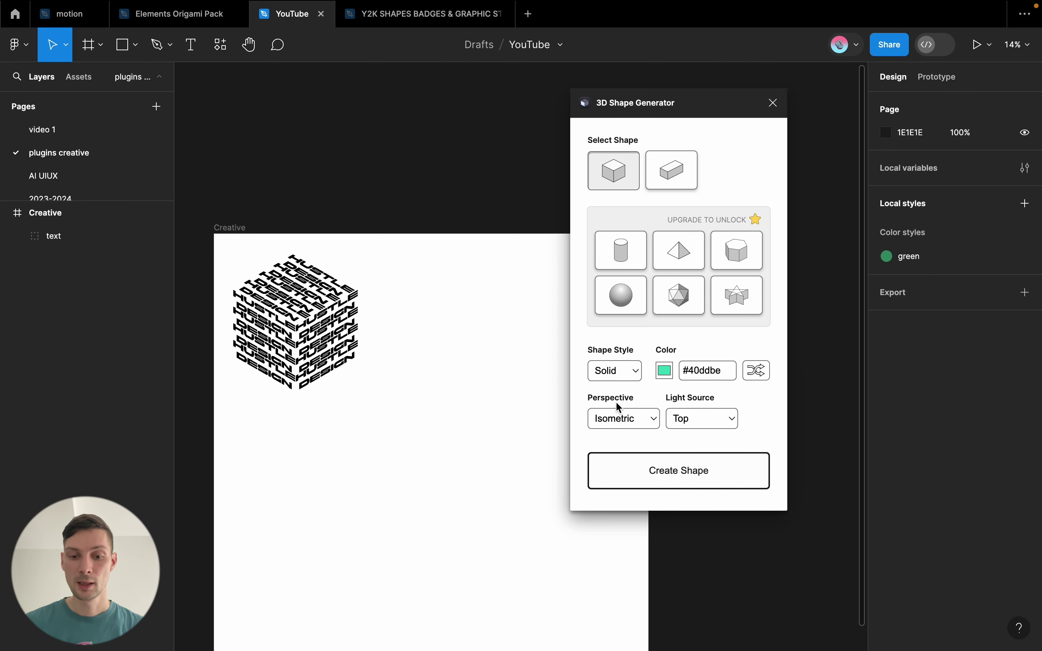
click(682, 485)
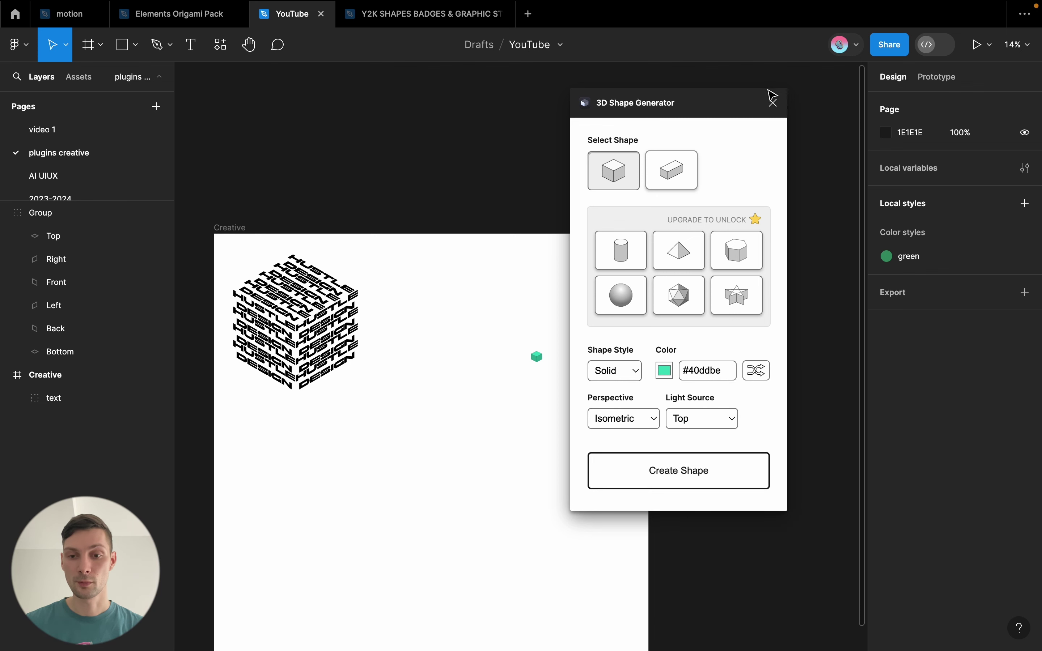
click(774, 104)
scroll(537, 374, up, 5)
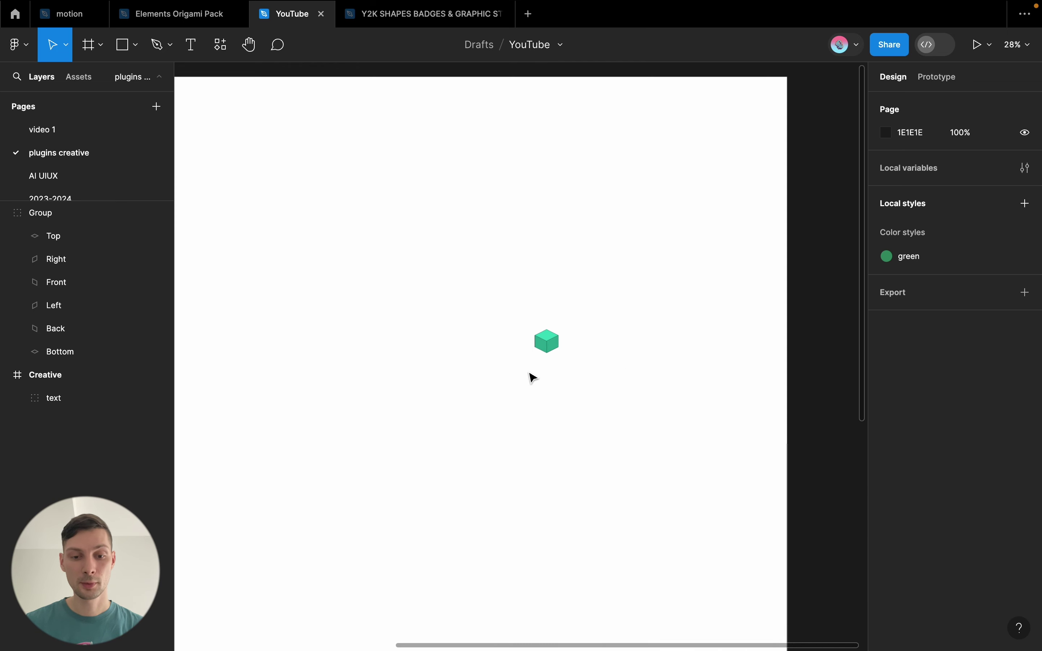
Enlarge the teal cube to about 1138 px and place it beside the text cube
click(555, 343)
drag(551, 328, 516, 94)
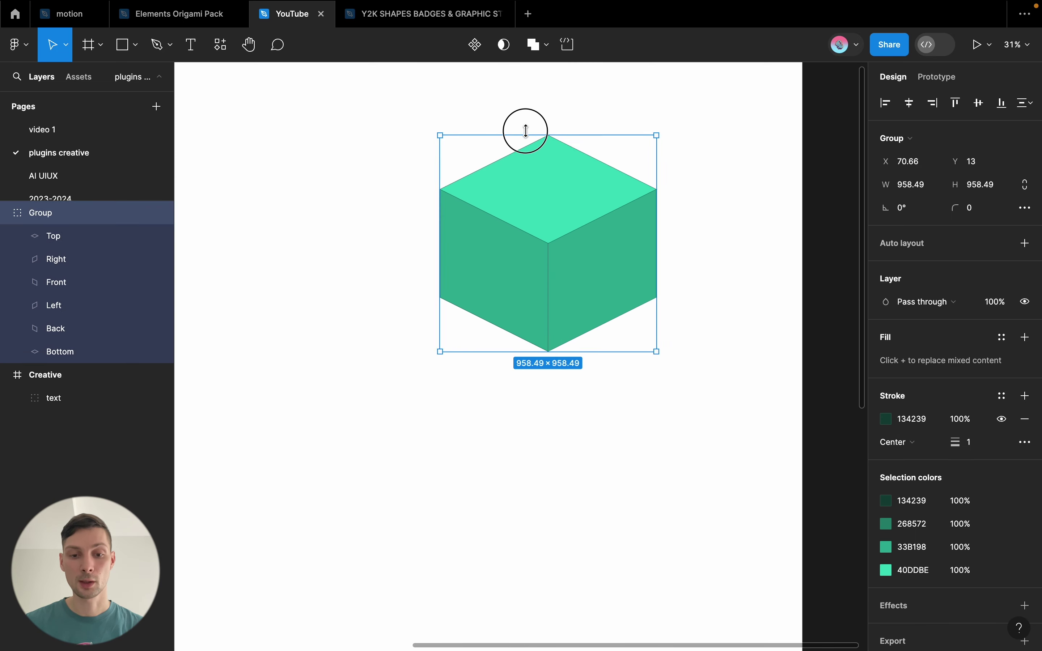
key(minus)
drag(566, 254, 453, 262)
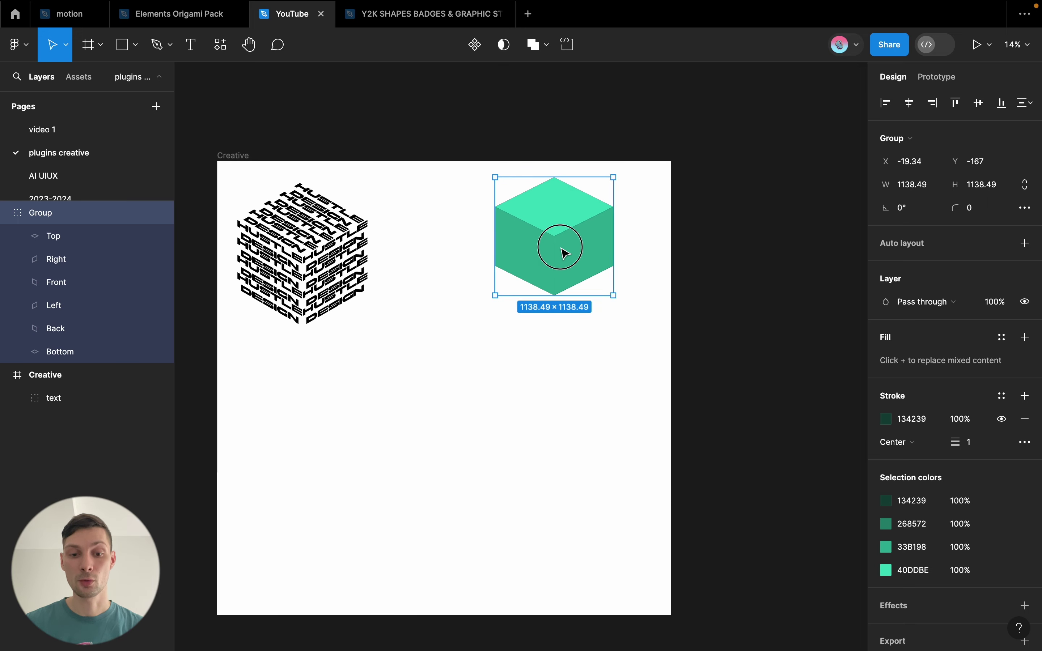
scroll(453, 263, up, 3)
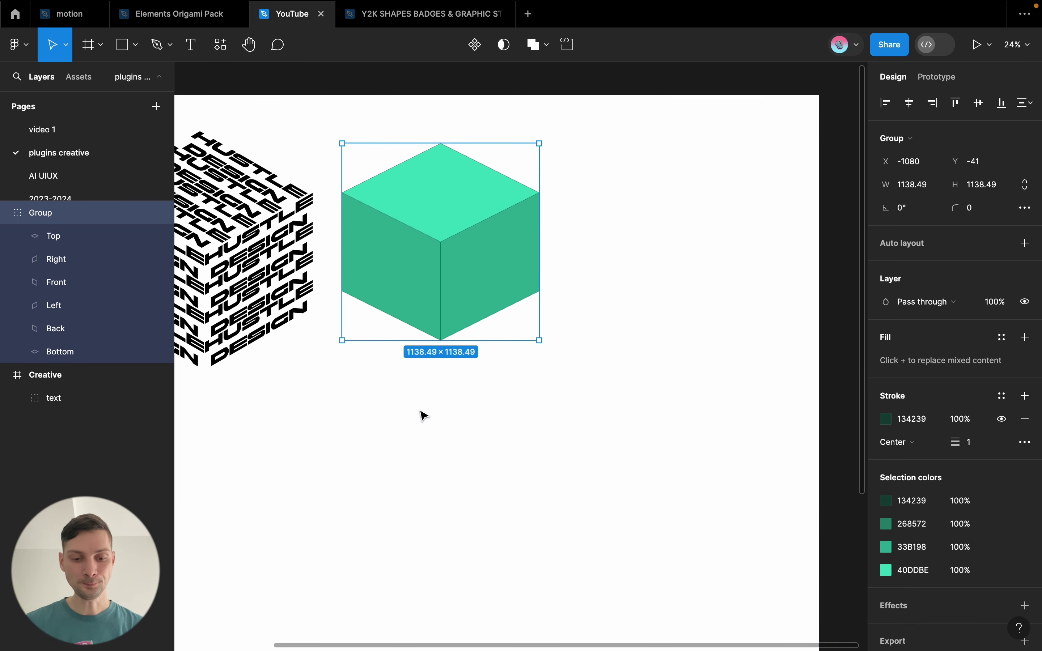
click(428, 428)
Add a 'HUSTLE' text layer just below the teal cube
key(t)
click(419, 456)
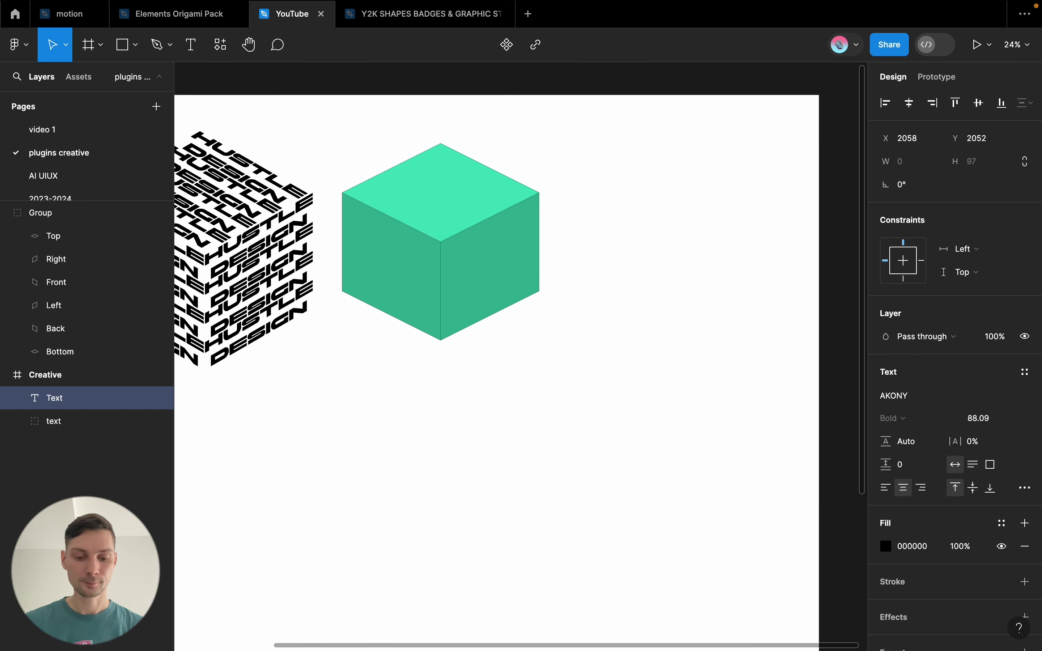
text(HUSTLE)
click(534, 497)
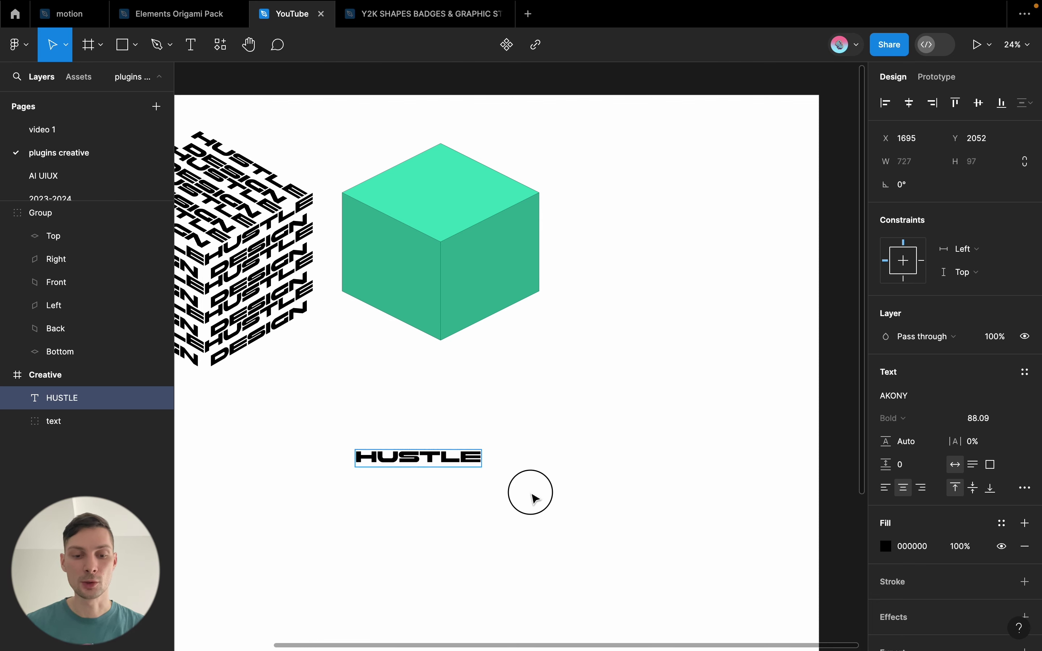
click(427, 461)
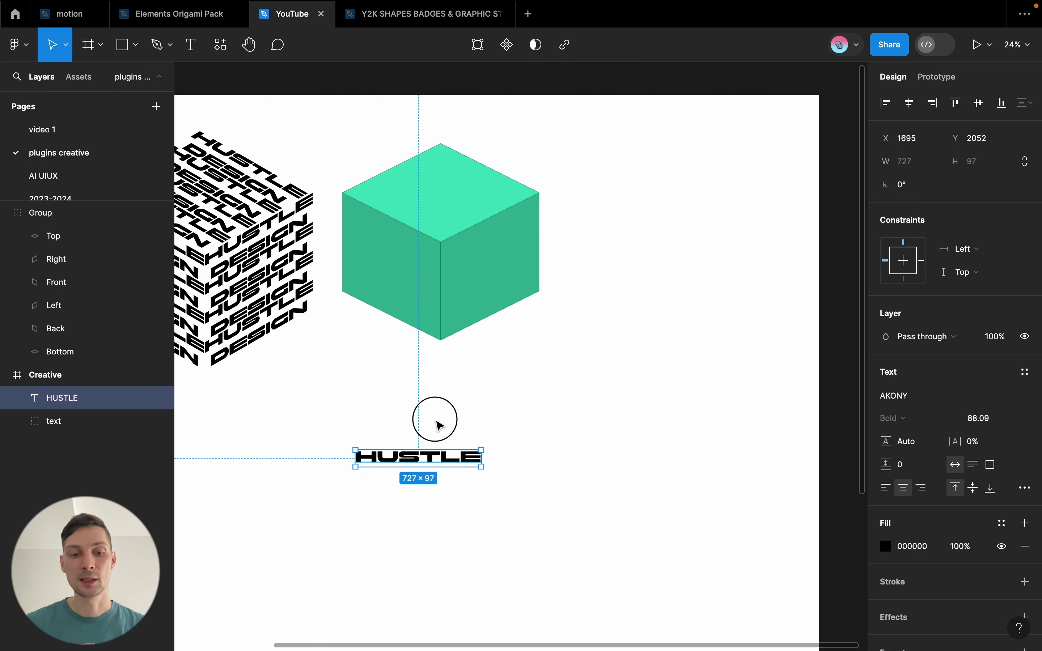
drag(450, 465, 421, 386)
Move the cube into Creative, layer HUSTLE above it, and tilt HUSTLE across its left face
click(410, 285)
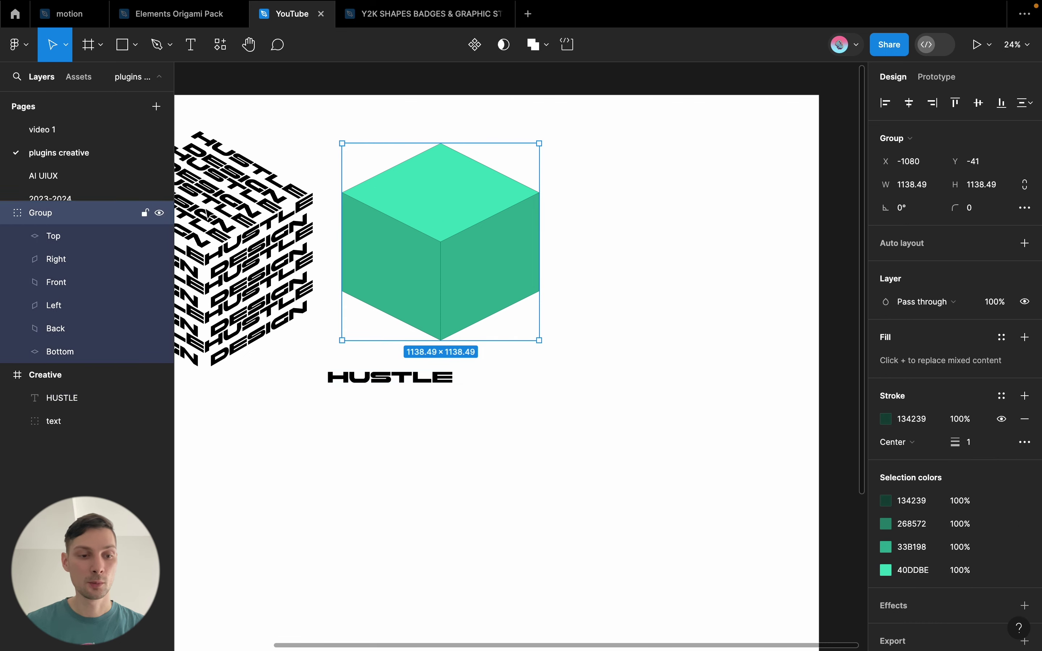
drag(83, 222, 82, 386)
click(75, 420)
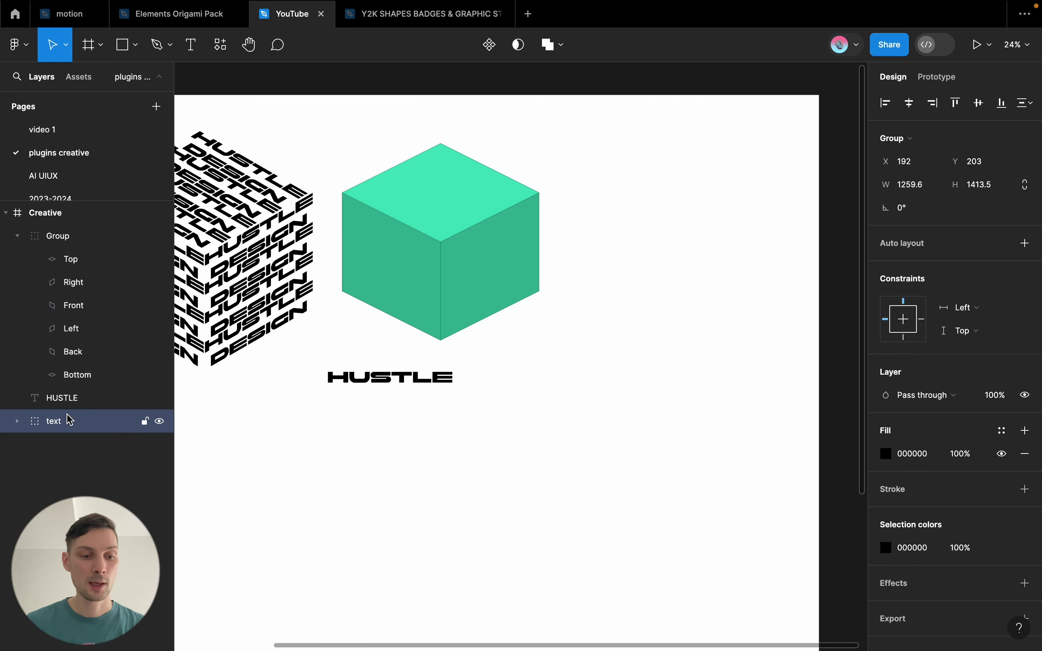
click(16, 236)
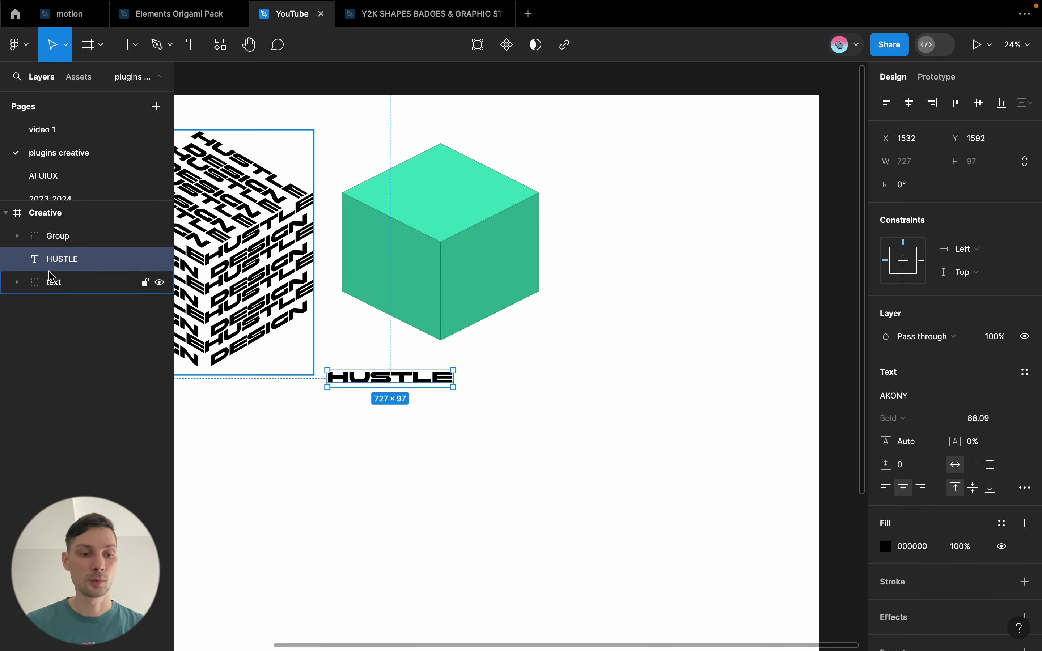
drag(59, 266, 83, 231)
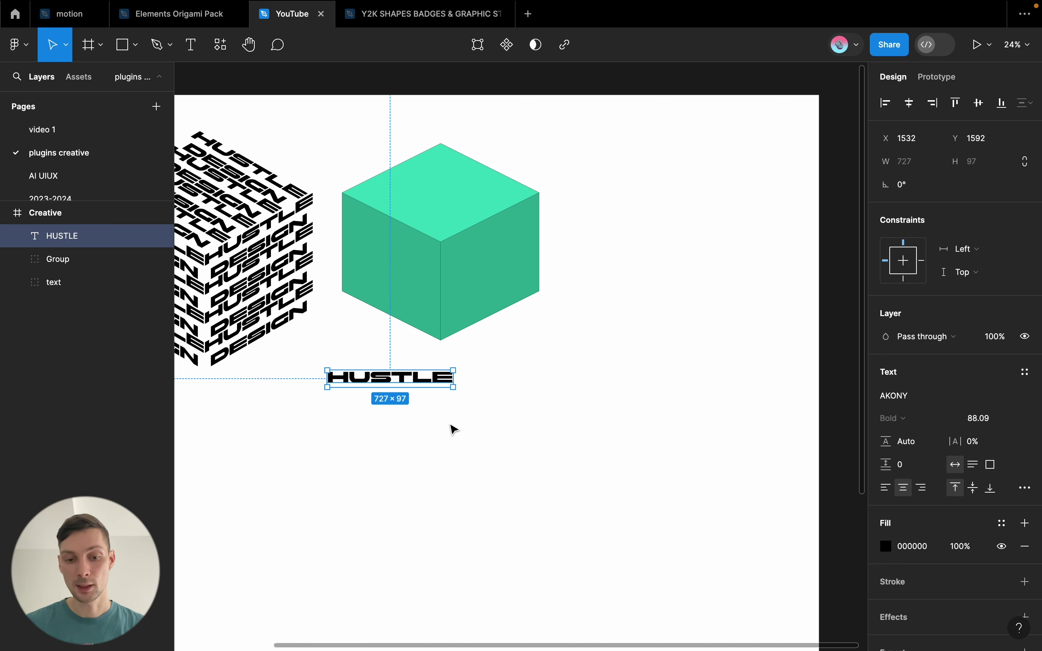
mouse_move(435, 389)
mouse_down()
mouse_move(434, 287)
mouse_move(460, 294)
mouse_up()
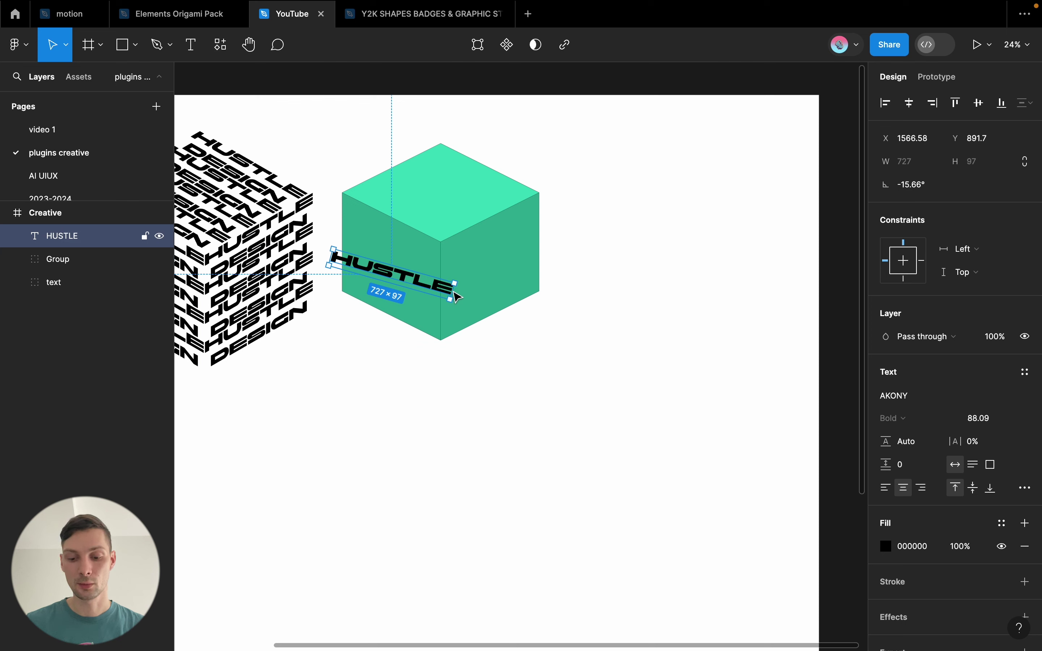
Try shrinking HUSTLE to 461×62 and rotating it to about -21°, then undo both changes
key(k)
mouse_move(455, 291)
mouse_down()
mouse_move(408, 283)
mouse_move(416, 285)
mouse_up()
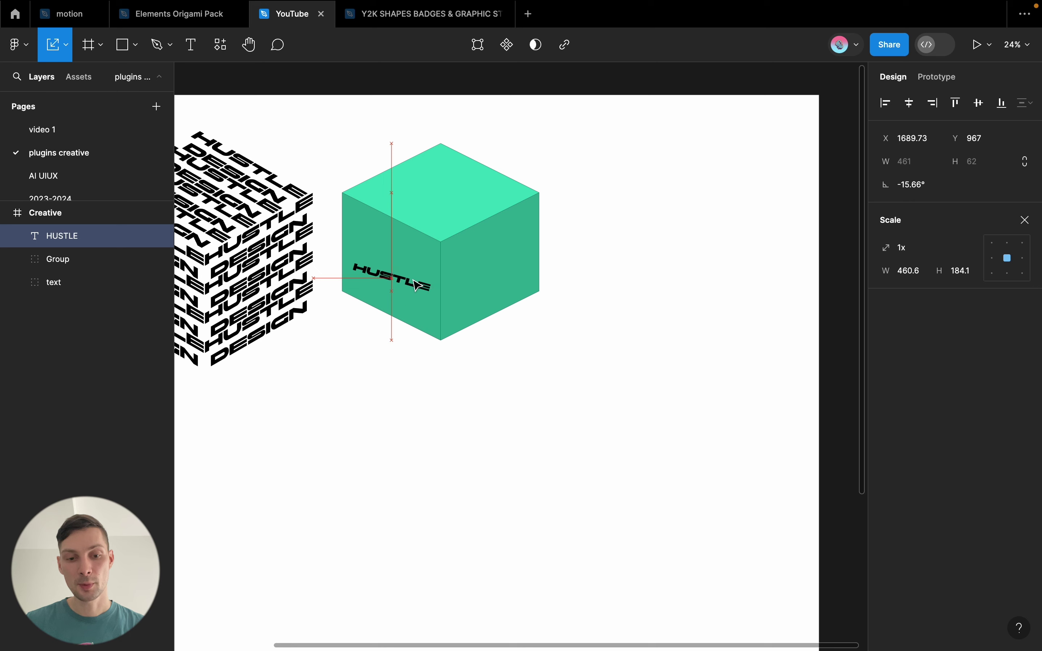
scroll(411, 265, up, 5)
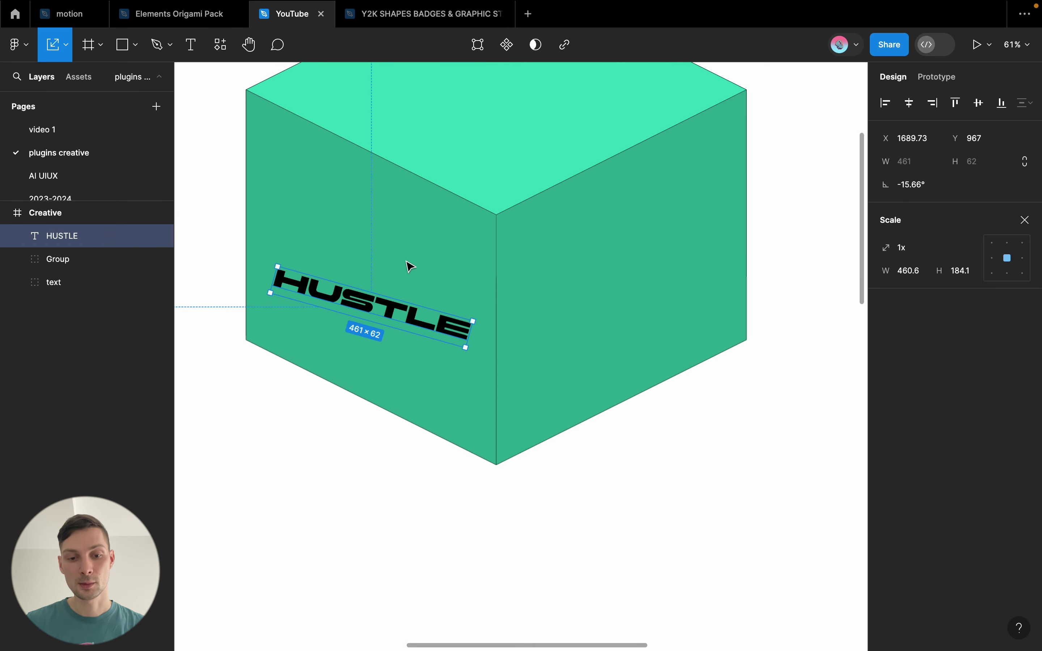
drag(477, 317, 479, 327)
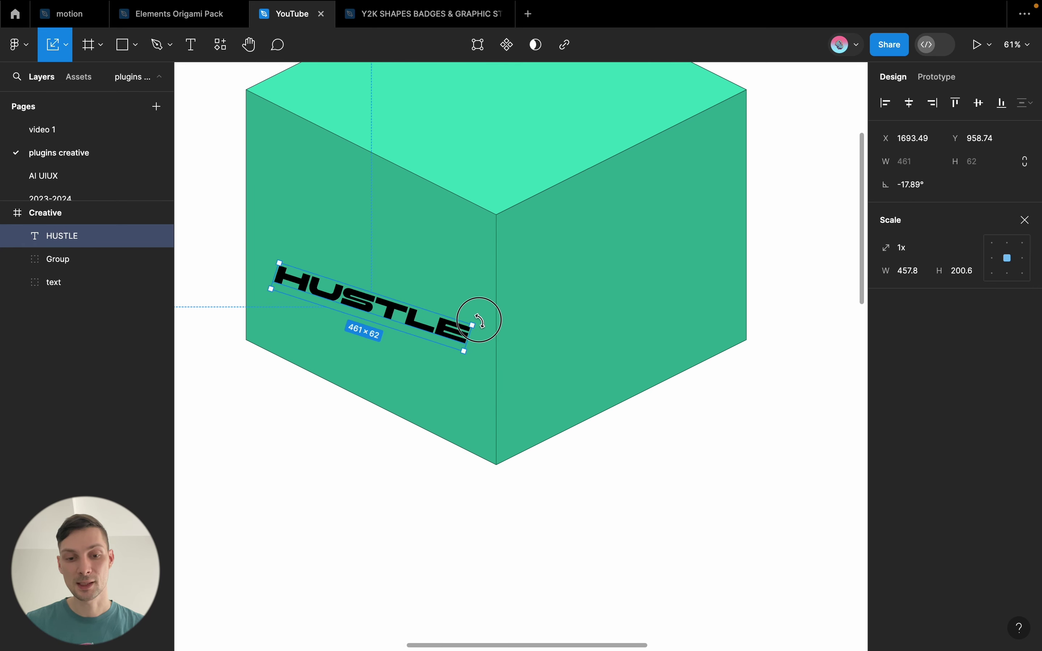
scroll(478, 328, down, 3)
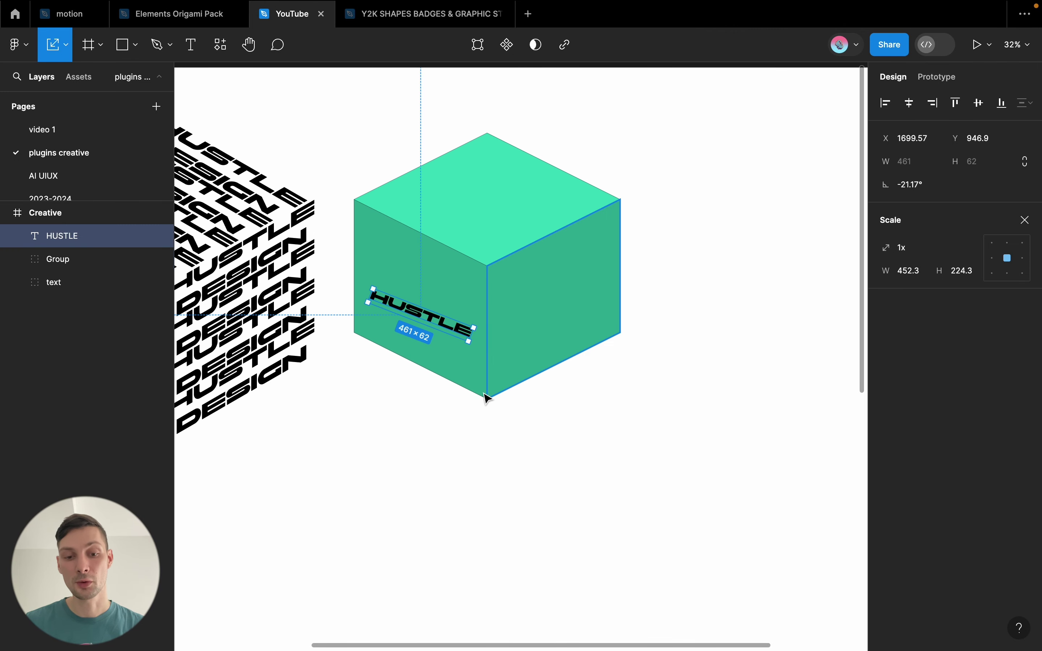
key(ctrl+z)
key(ctrl+z)
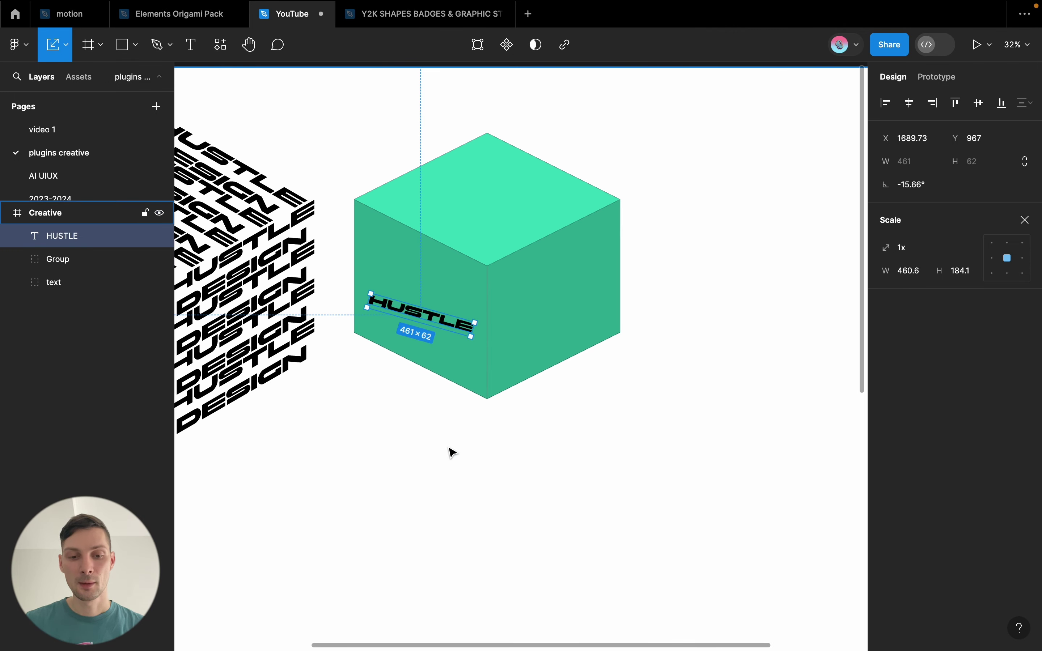
key(ctrl+z)
key(ctrl+z)
key(ctrl+z)
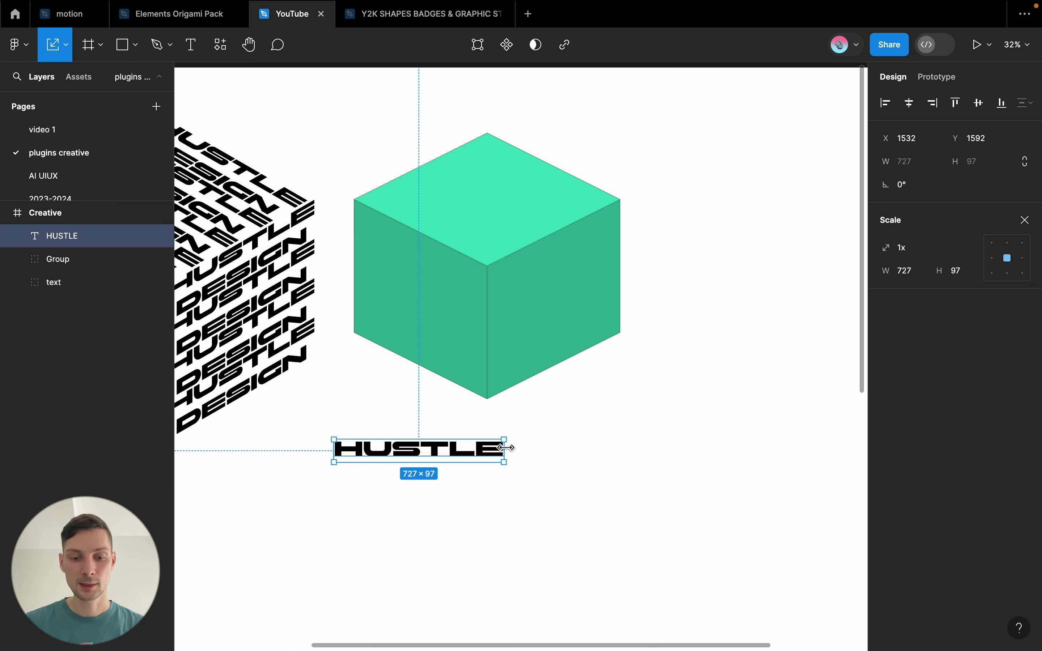
Shrink HUSTLE to 420×56, skew it isometric right-side, and place it on the cube's right face
drag(505, 447, 432, 445)
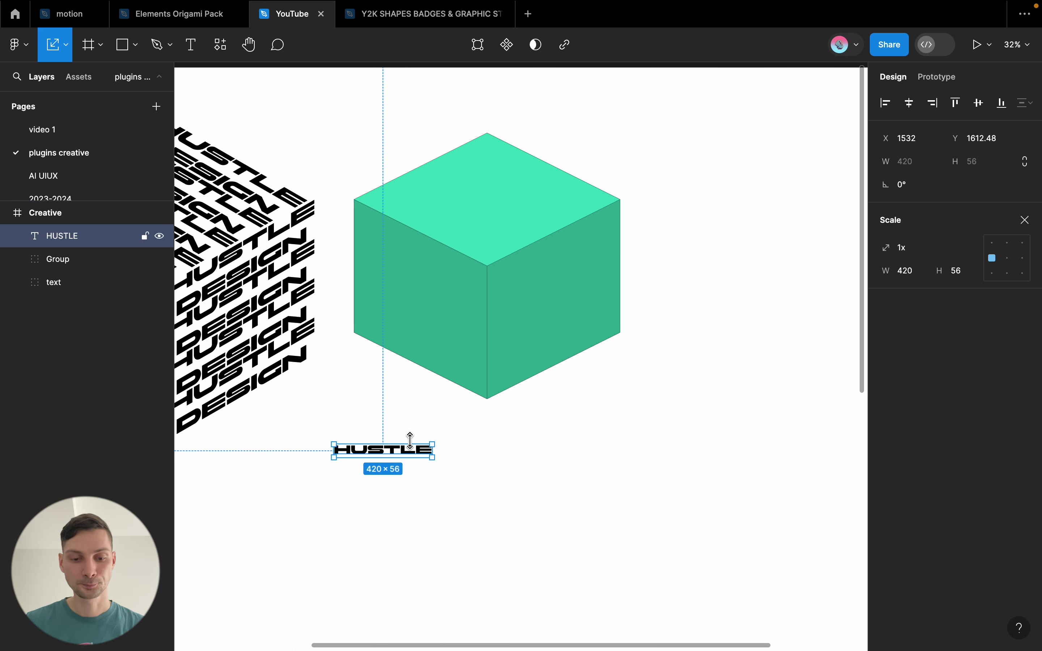
key(v)
right_click(417, 456)
mouse_move(485, 519)
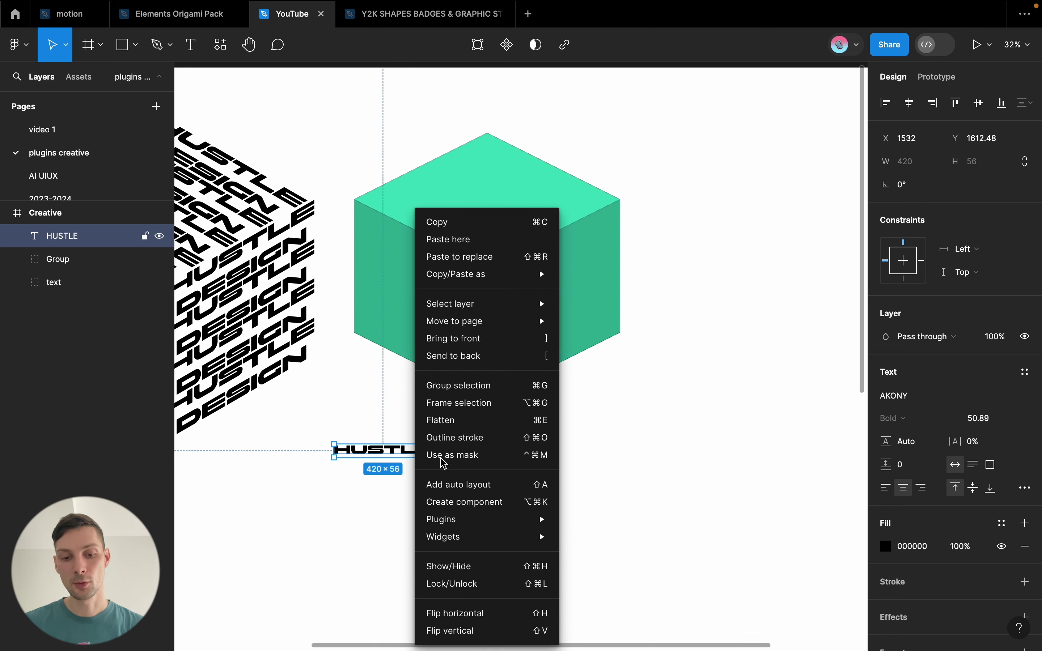
mouse_move(593, 331)
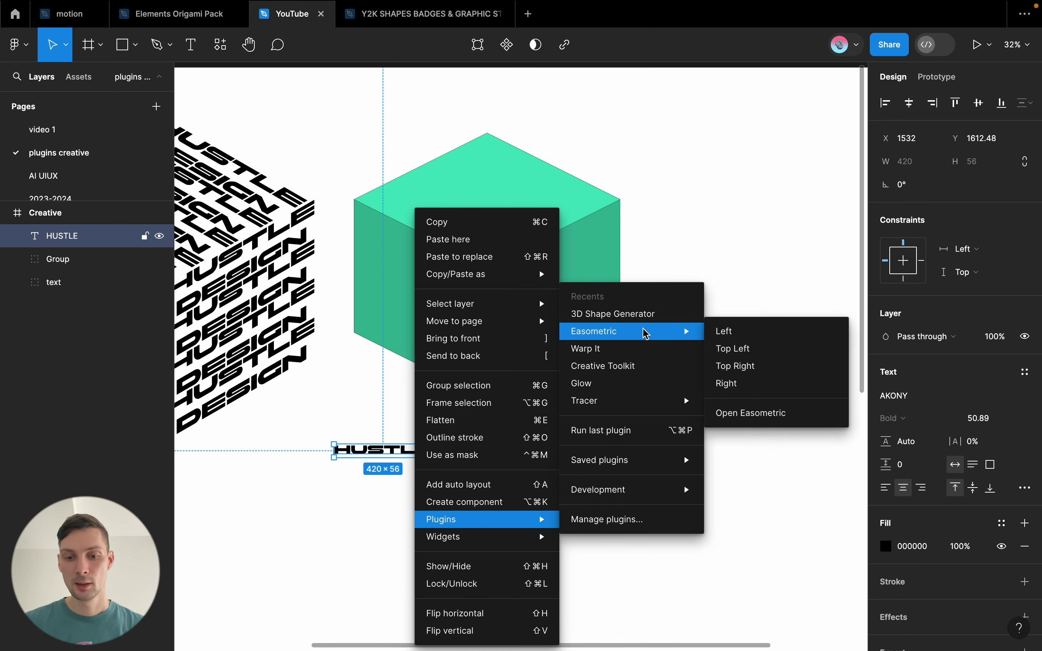
click(772, 383)
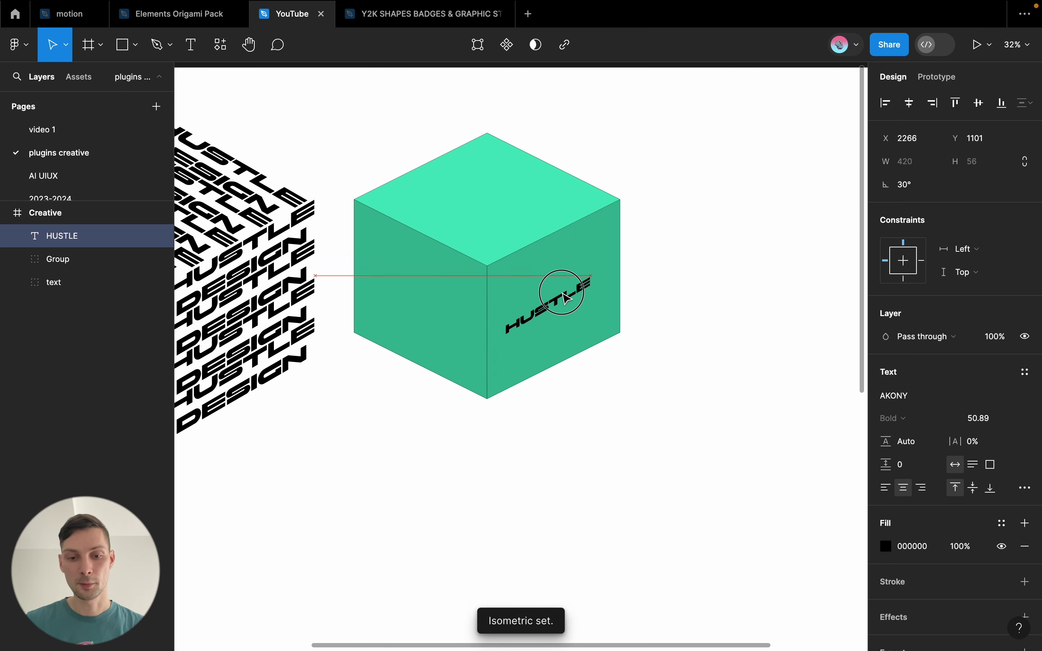
drag(393, 420, 559, 302)
Rotate HUSTLE to about 23° and nudge it up-right, then undo the move
scroll(562, 299, up, 3)
scroll(564, 294, up, 2)
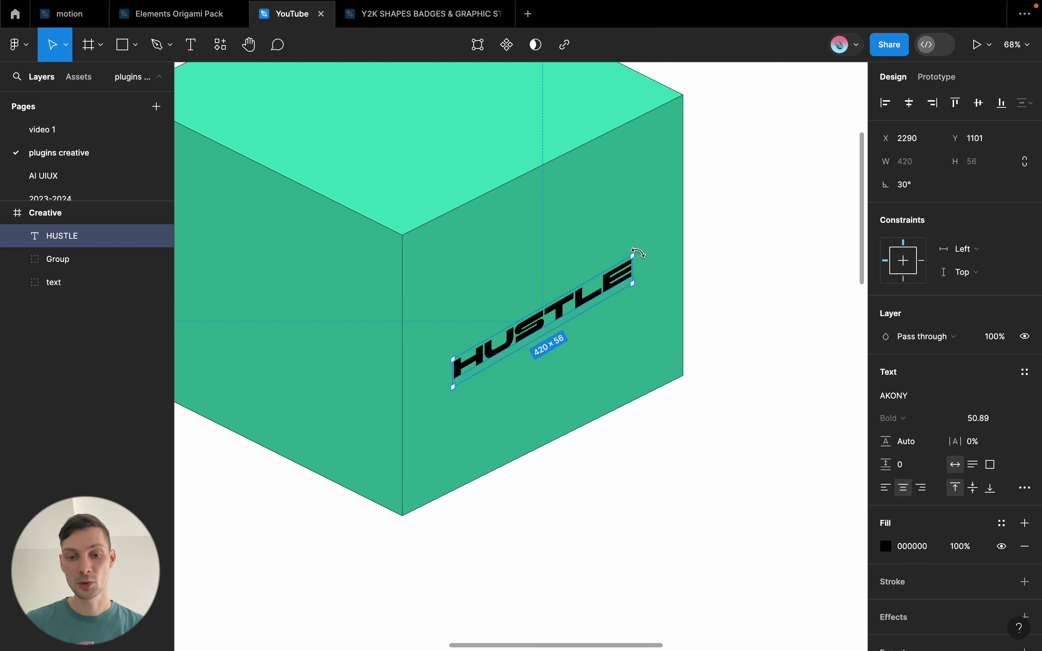
drag(647, 252, 661, 263)
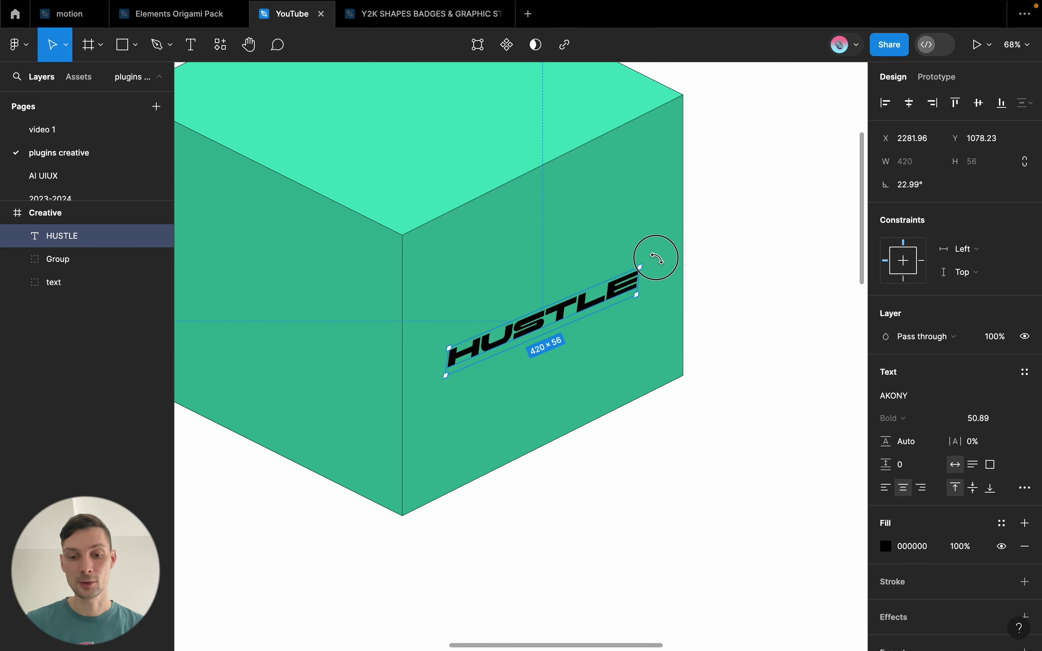
drag(593, 309, 603, 295)
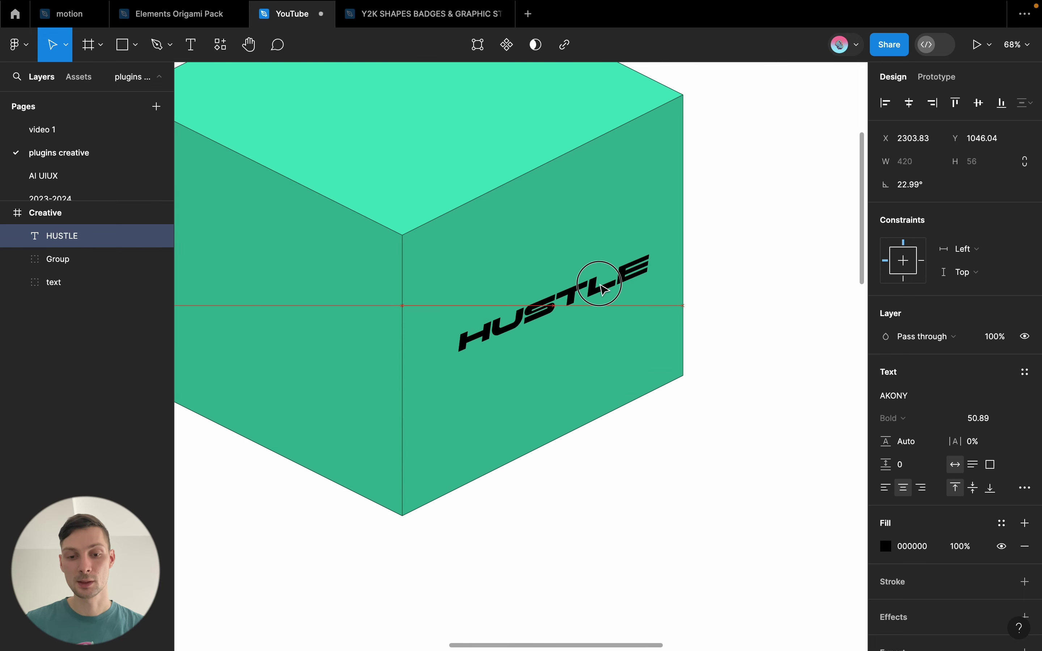
click(798, 332)
key(shift+1)
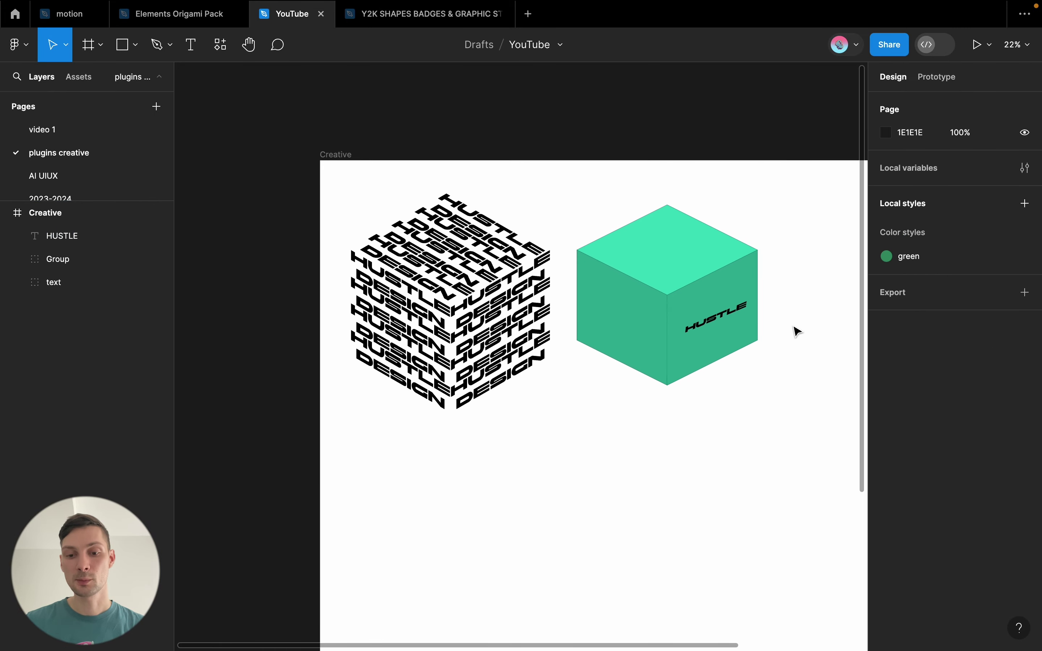
scroll(774, 330, up, 1)
scroll(768, 330, up, 1)
key(ctrl+z)
scroll(766, 327, up, 2)
key(ctrl+z)
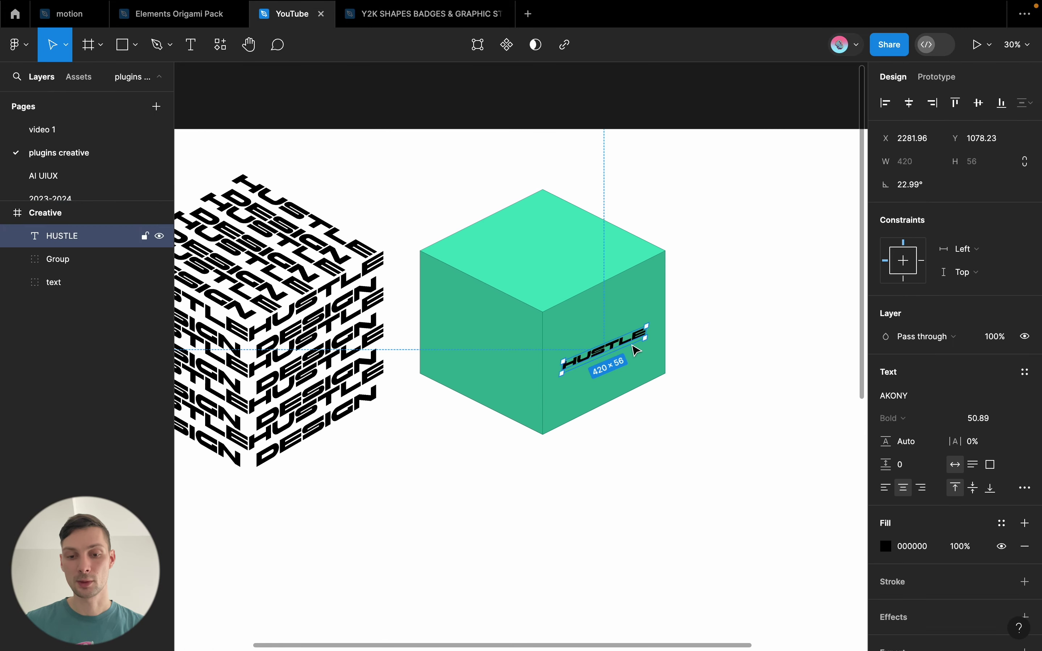
Rotate HUSTLE to about 25° and move it up-right onto the cube's right face
scroll(672, 323, up, 2)
scroll(654, 316, up, 1)
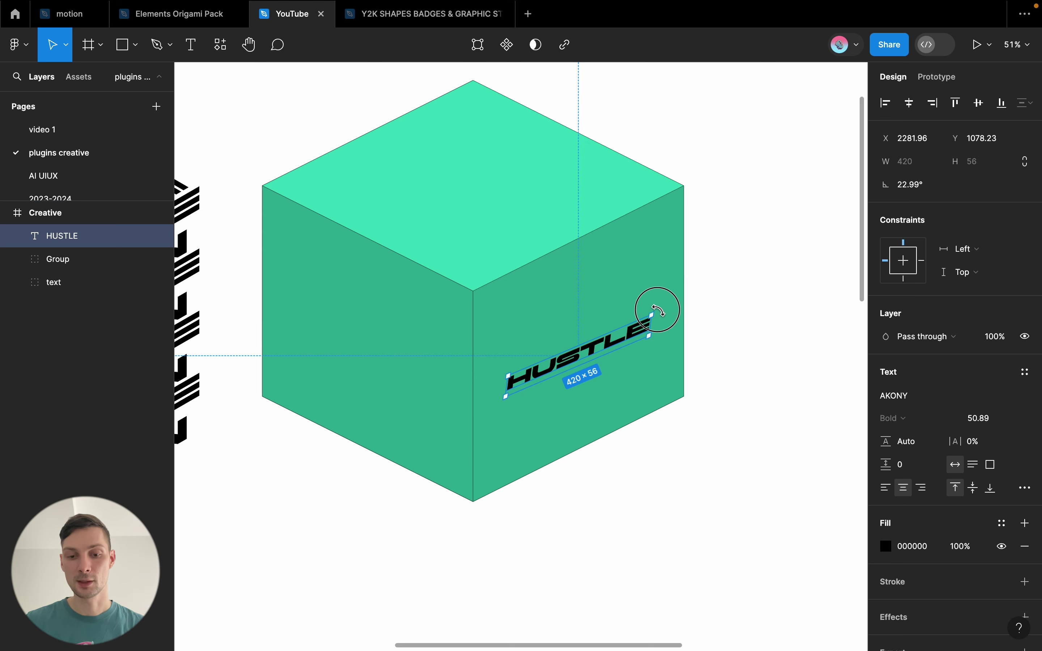
drag(658, 309, 650, 298)
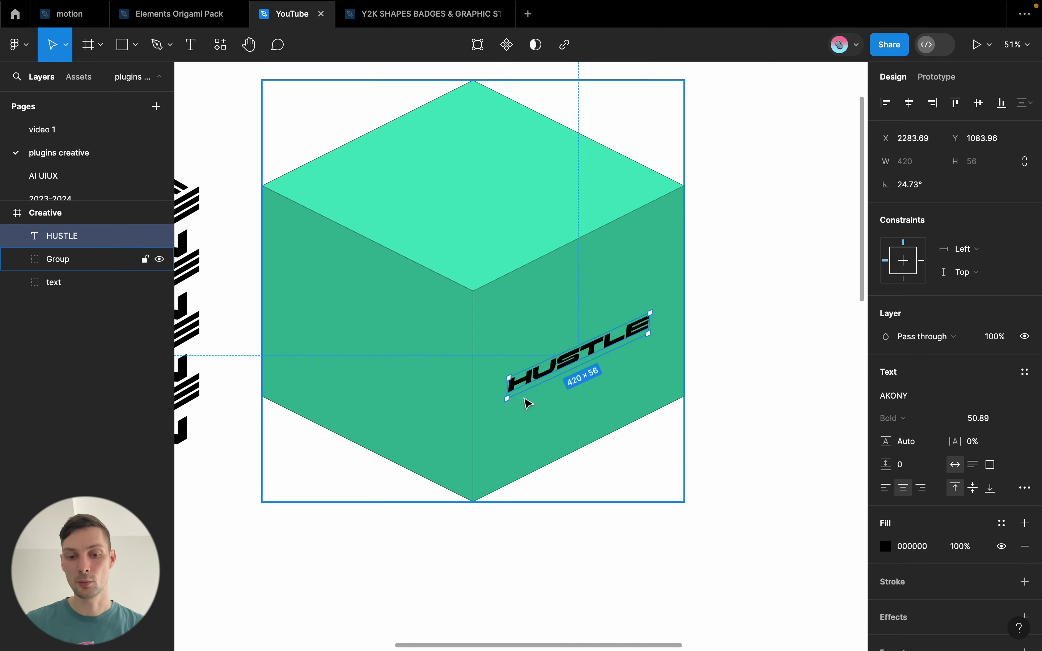
drag(510, 394, 577, 350)
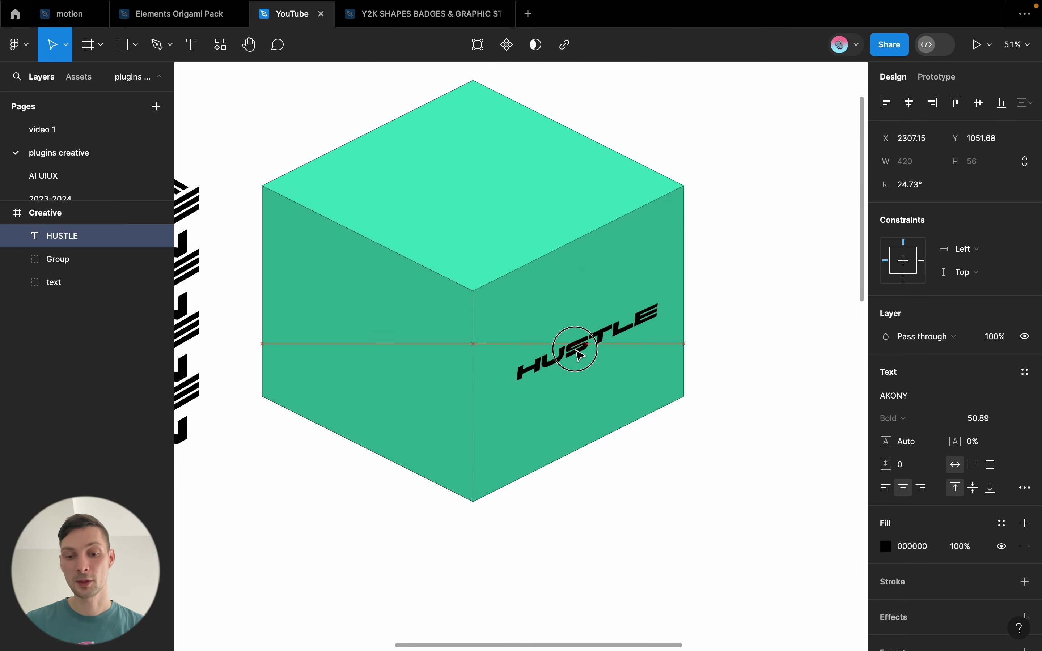
click(760, 395)
scroll(764, 396, down, 5)
Open the Creative frame's actions menu and dismiss it without running a plugin
scroll(764, 396, up, 2)
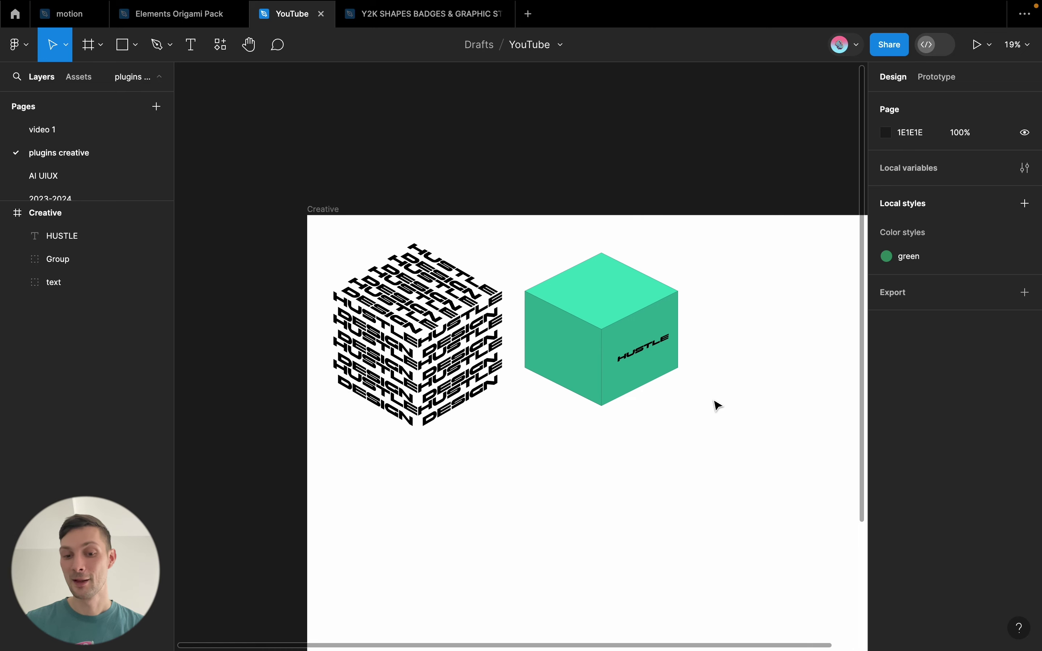
scroll(715, 405, up, 2)
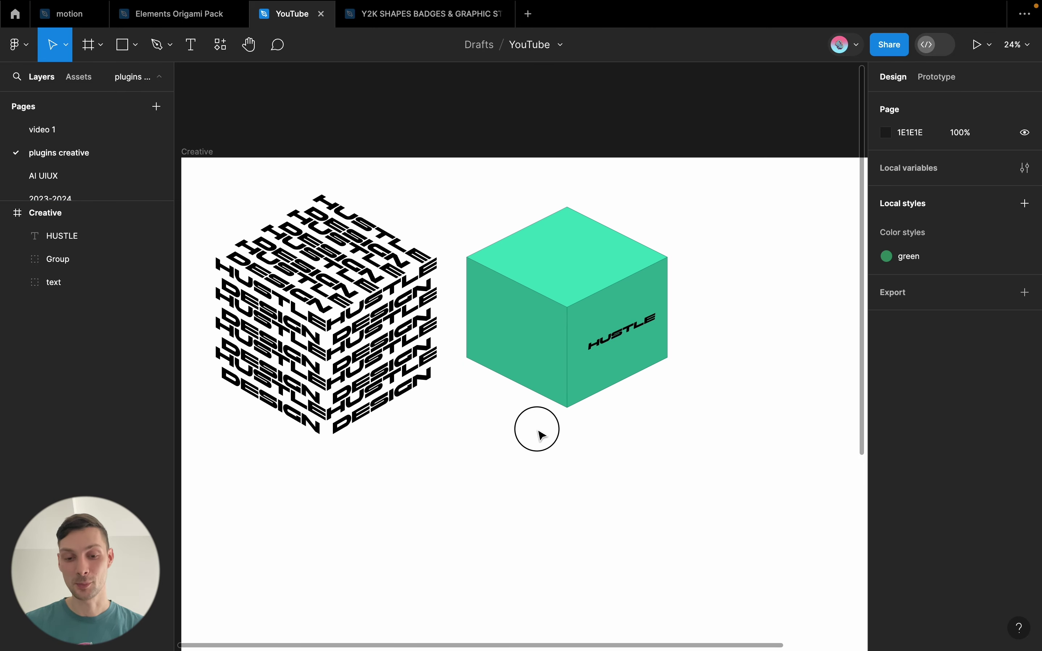
mouse_move(542, 431)
mouse_down()
mouse_move(674, 244)
mouse_move(627, 442)
mouse_up()
scroll(629, 447, down, 2)
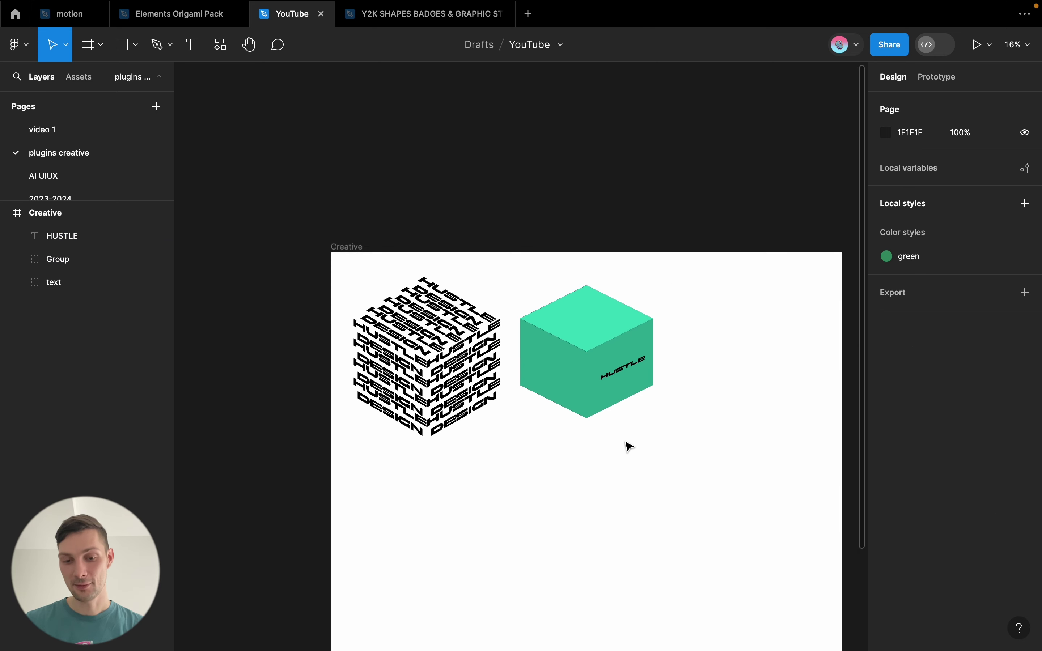
scroll(629, 447, down, 2)
scroll(629, 447, down, 3)
right_click(509, 412)
mouse_move(578, 519)
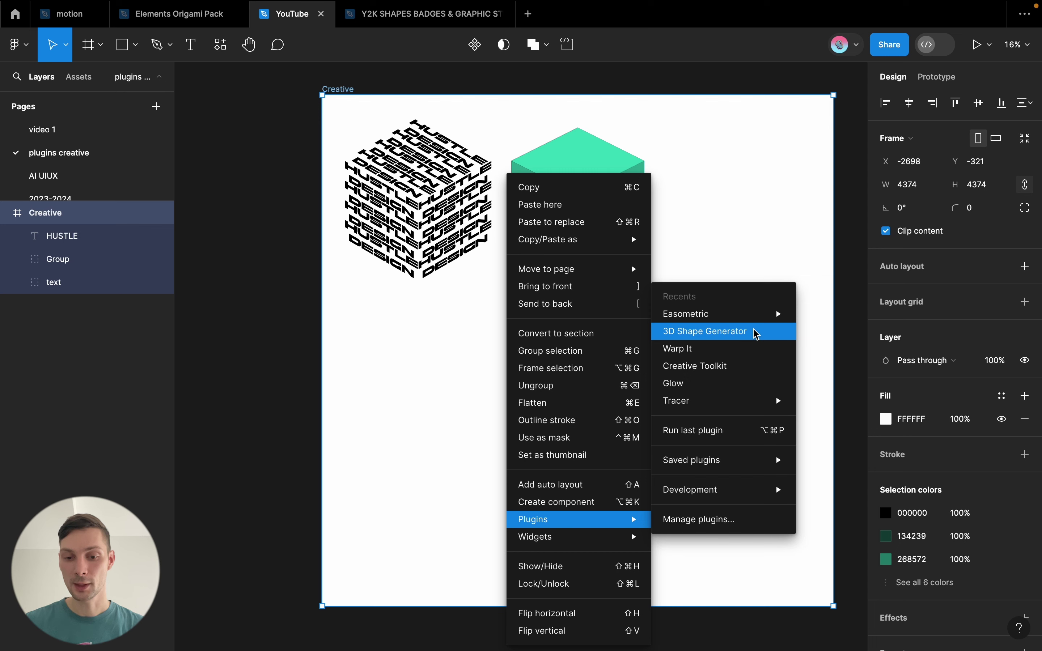
click(423, 379)
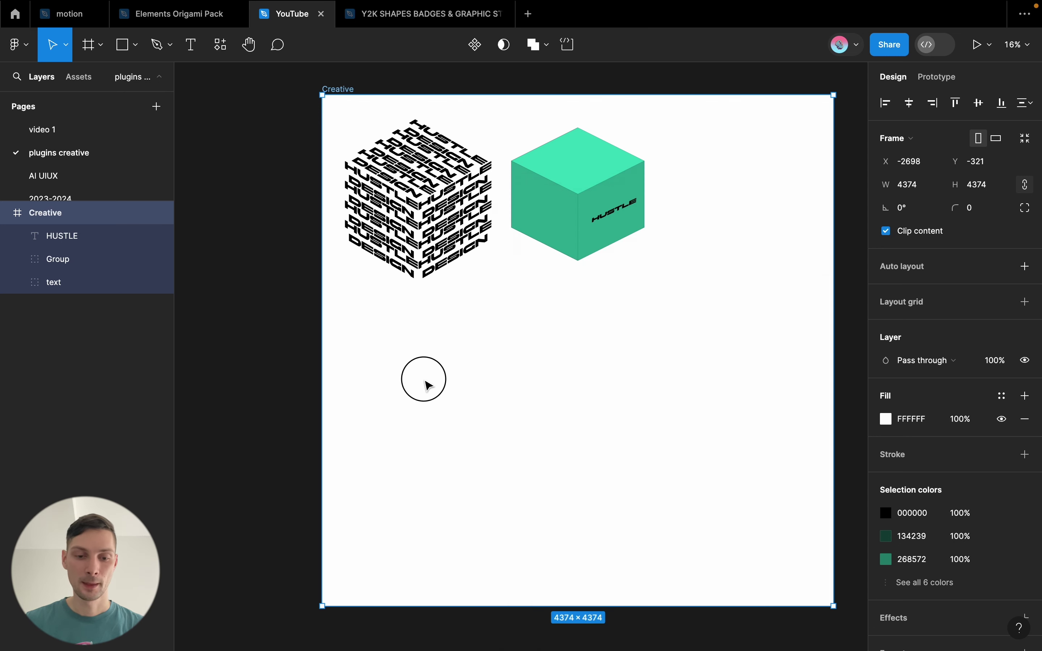
scroll(426, 381, up, 3)
Add a HUSTLE text below the cubes and resize its box to 807×509
key(t)
click(450, 361)
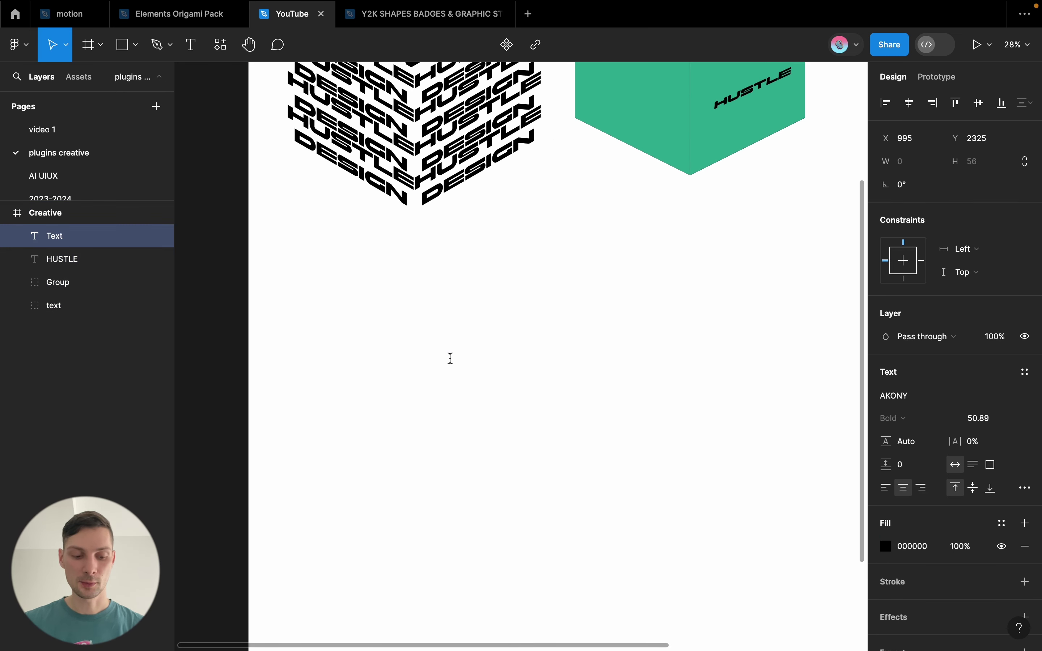
text(HUSTLE)
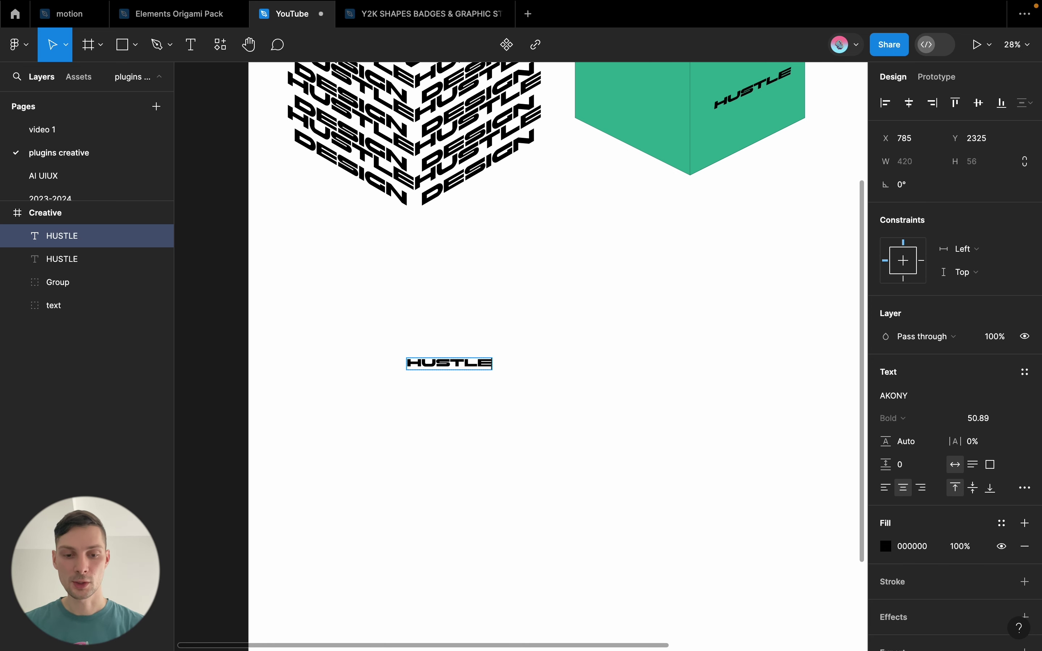
key(Escape)
scroll(429, 372, up, 5)
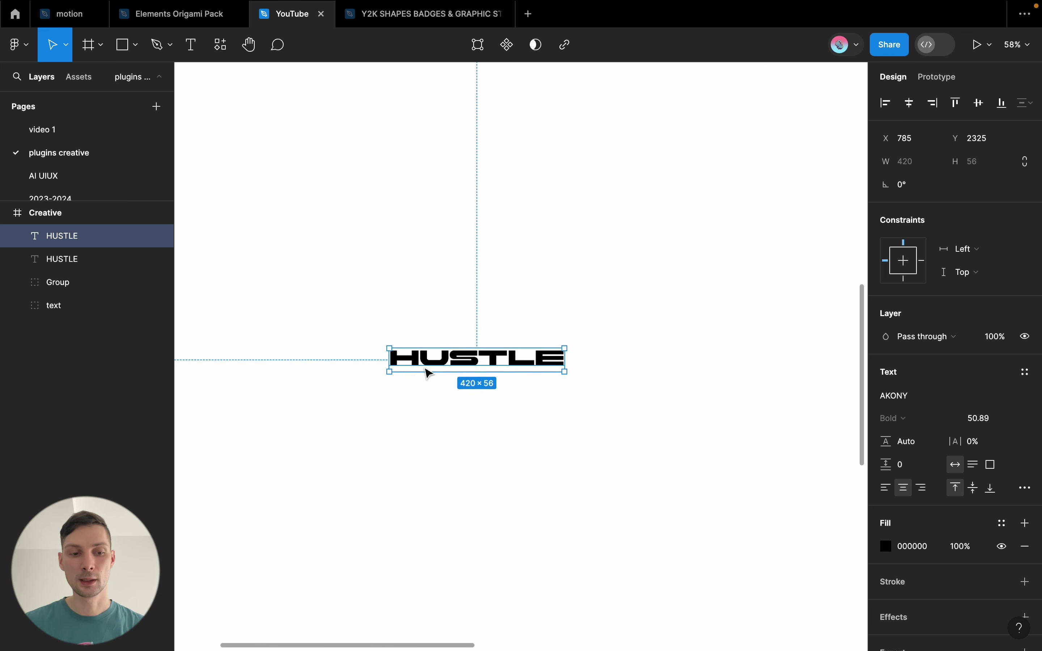
drag(525, 374, 525, 457)
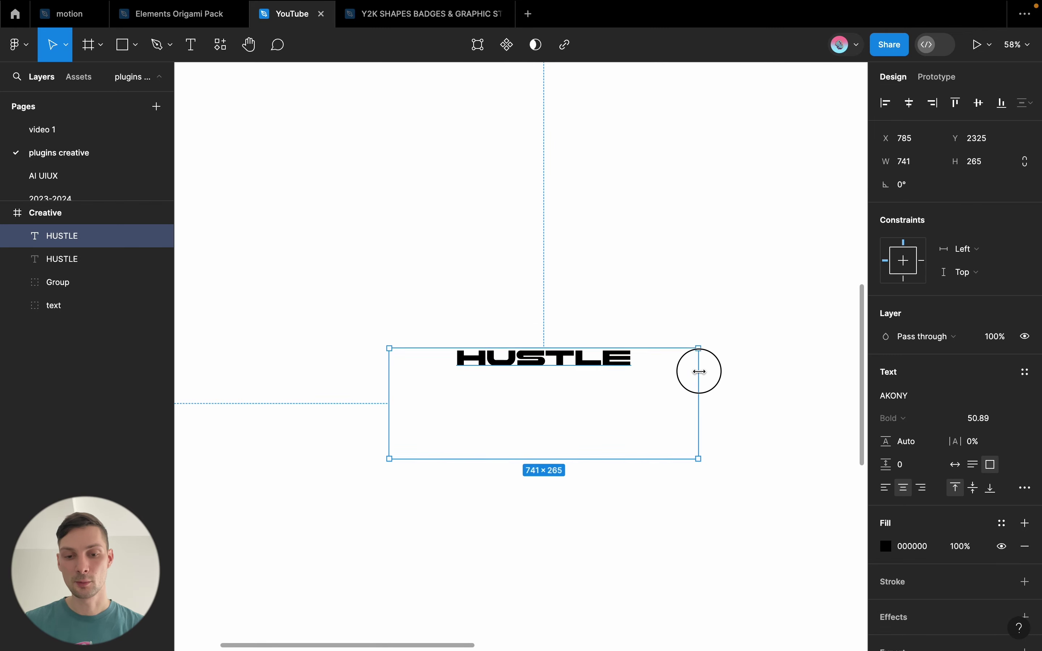
drag(649, 378, 727, 367)
click(469, 311)
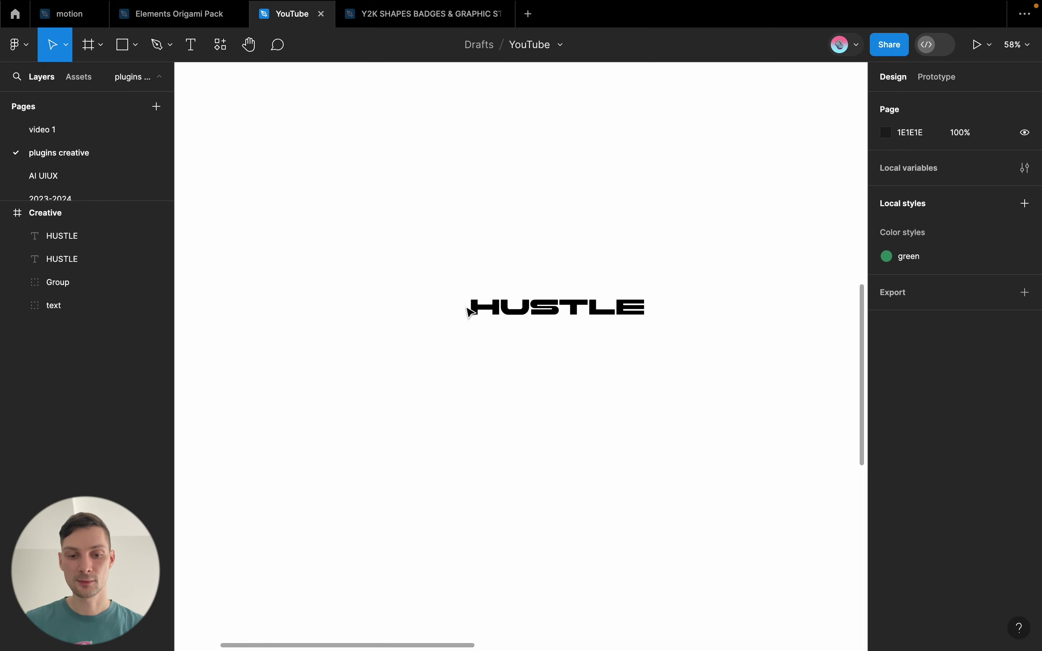
Insert two line breaks before HUSTLE to push the word down in its box
double_click(472, 308)
click(463, 309)
key(Return)
key(Return)
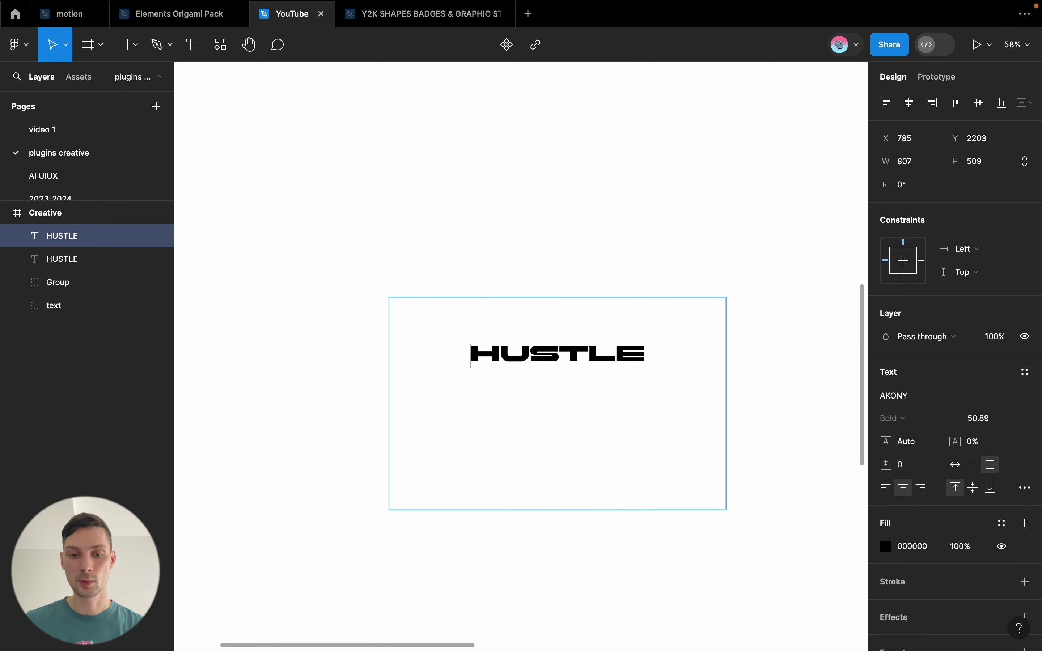
key(Return)
key(Escape)
scroll(555, 210, down, 3)
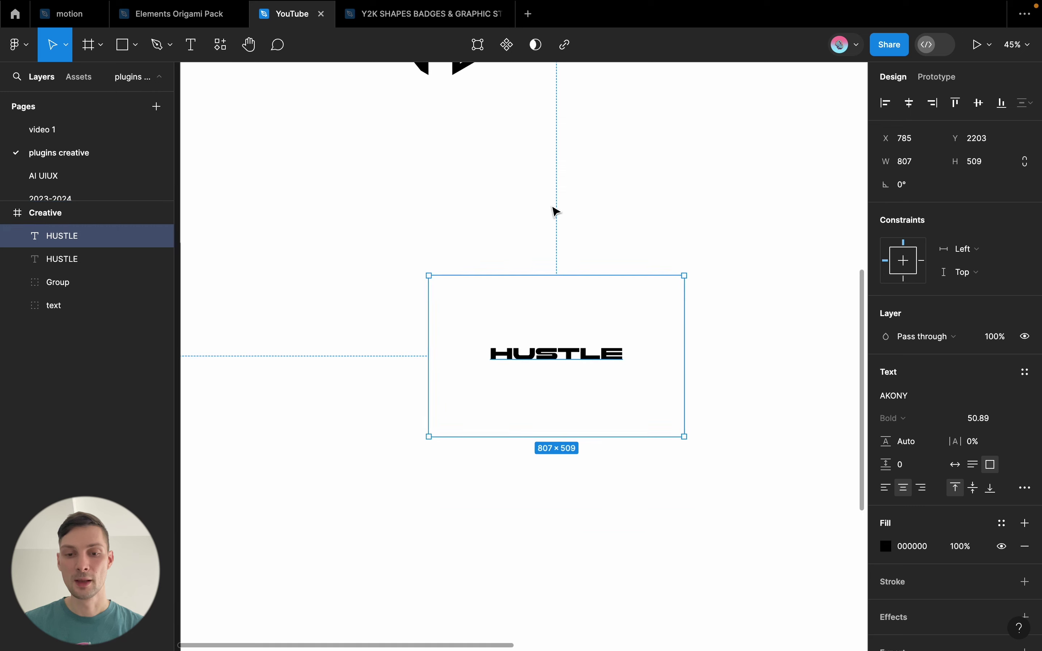
scroll(555, 211, down, 1)
scroll(556, 211, right, 5)
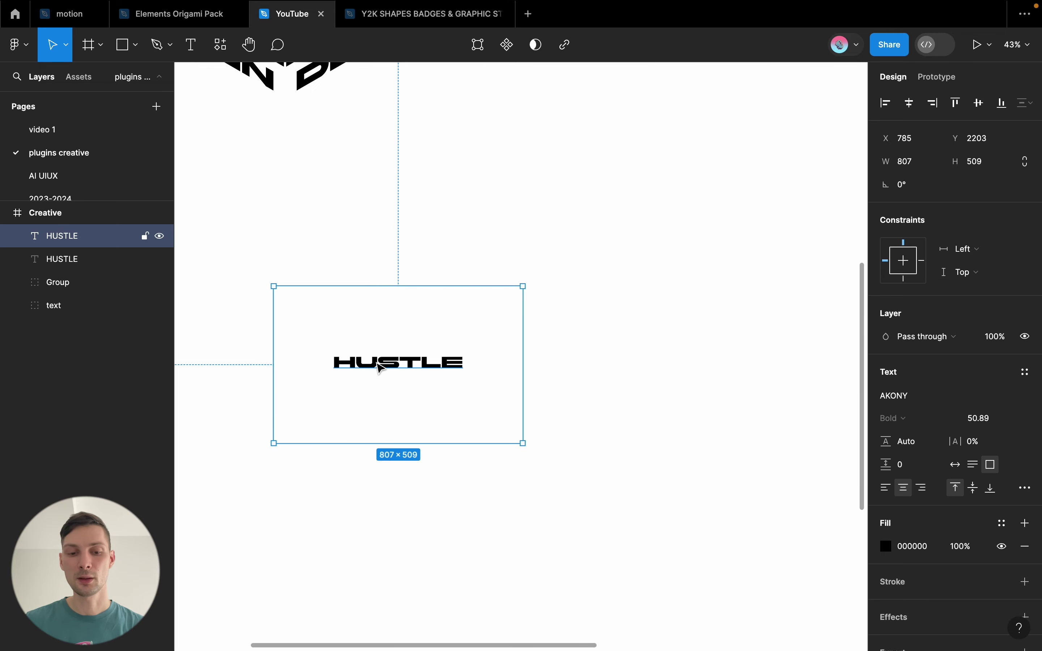
scroll(389, 368, down, 1)
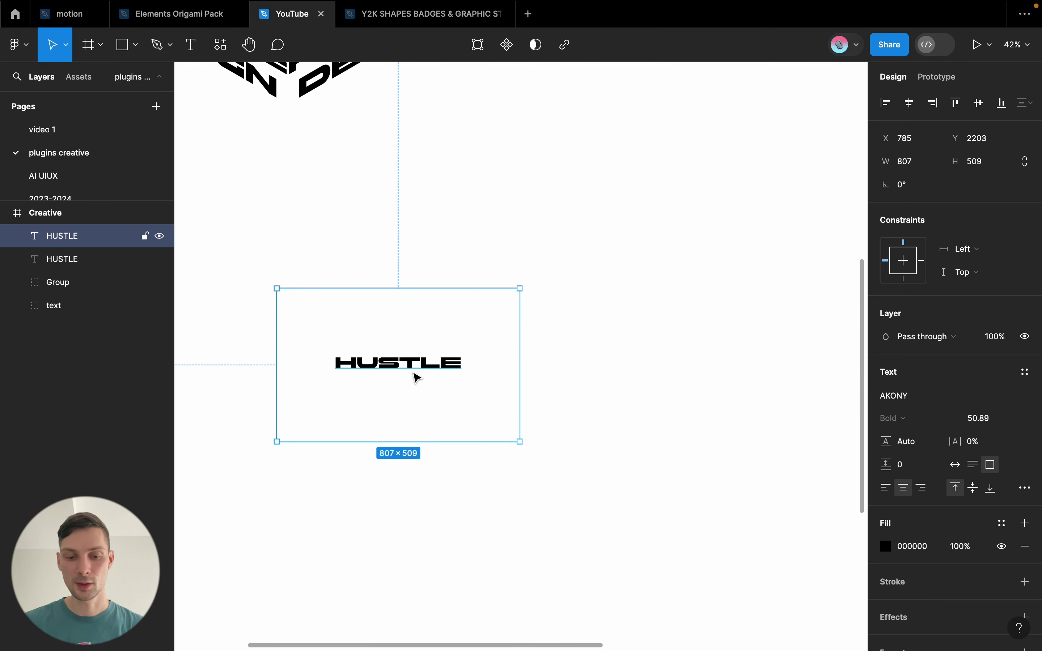
Launch Creative Toolkit on the HUSTLE box and open Displacement with the Displacer 1 map
right_click(434, 365)
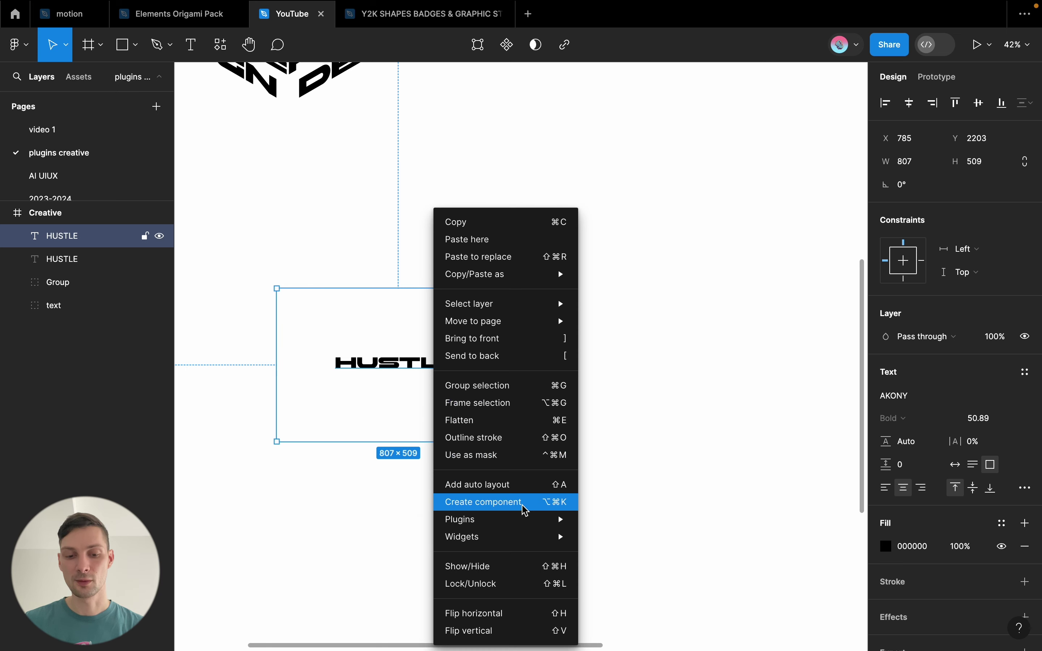
mouse_move(496, 519)
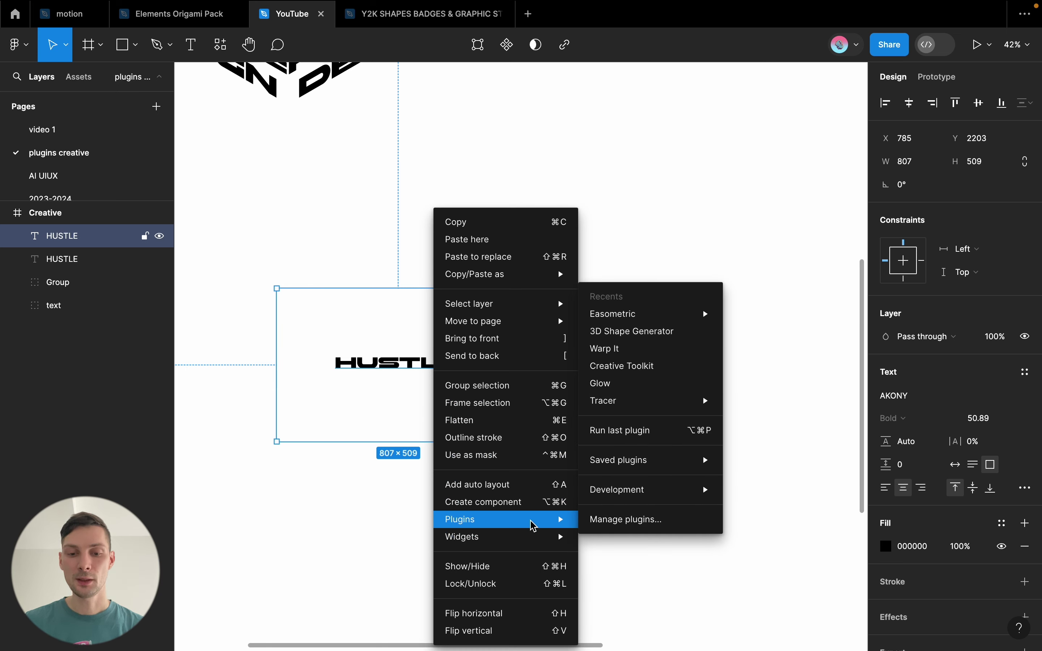
mouse_move(612, 313)
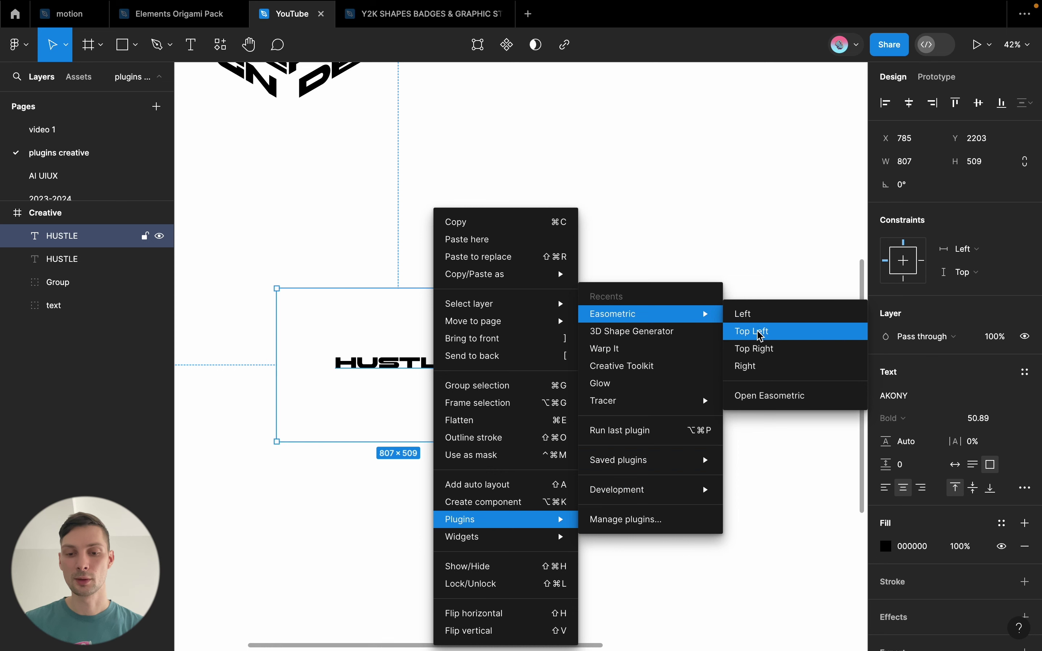
click(659, 369)
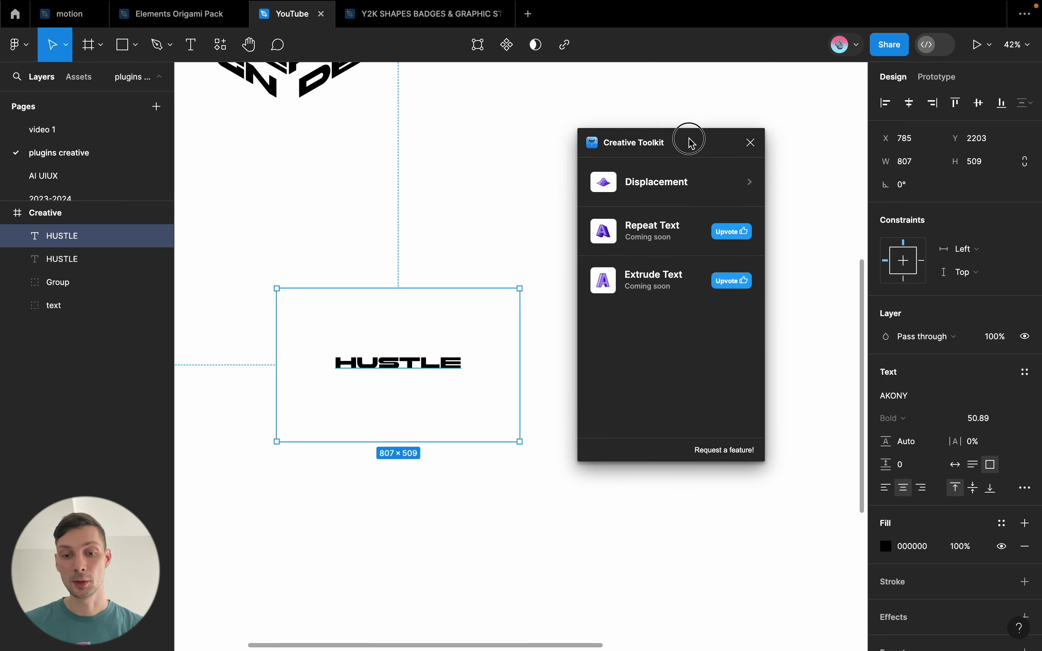
drag(687, 140, 673, 133)
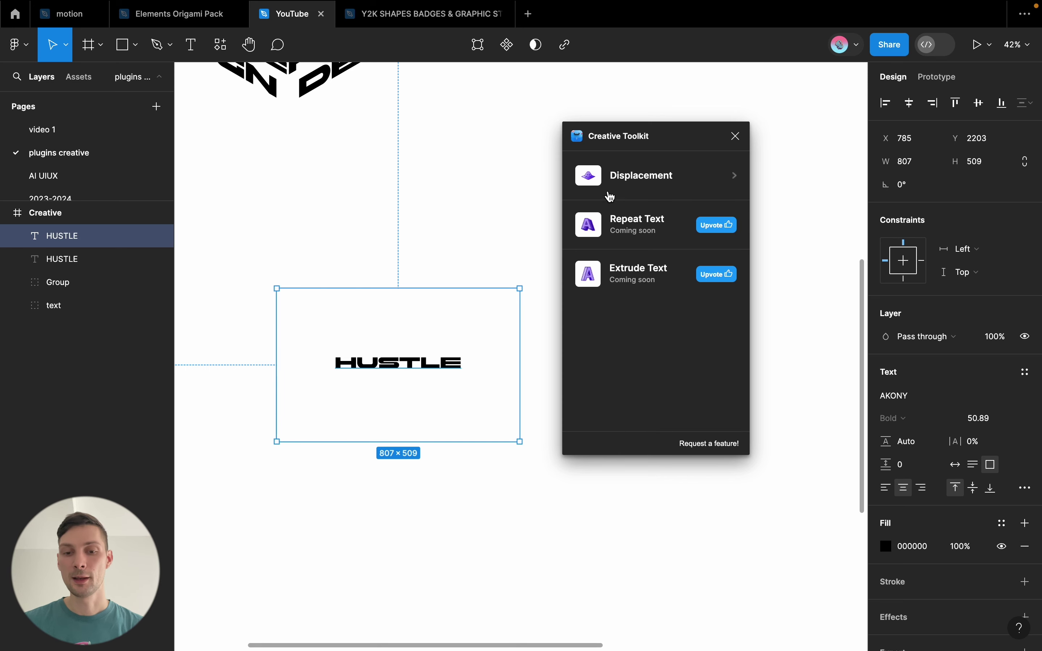
click(693, 174)
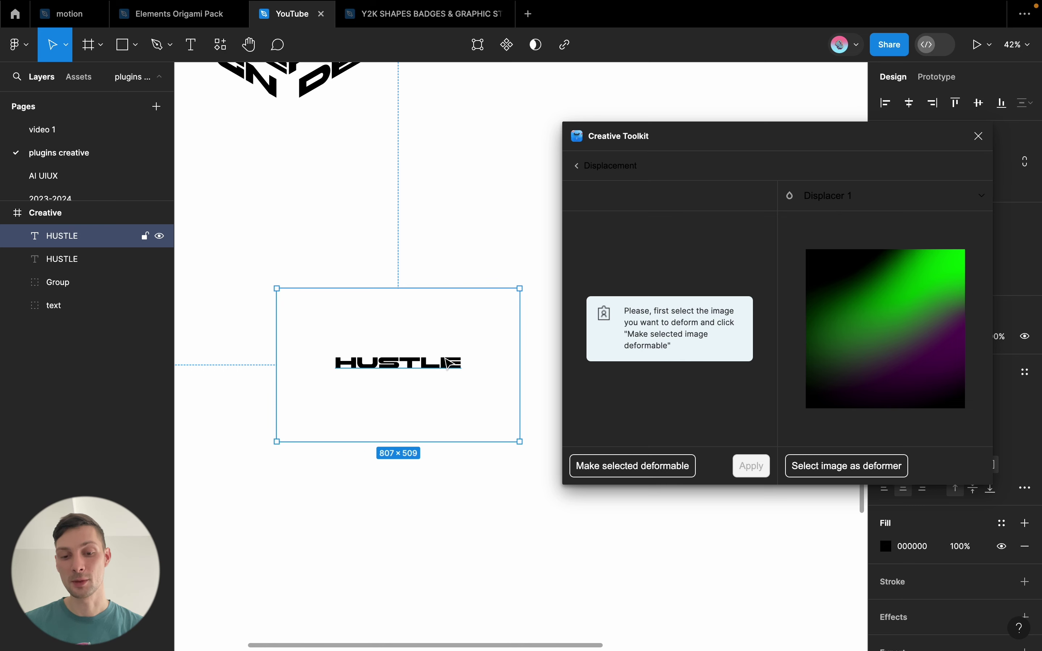
Make HUSTLE deformable, choose the rainbow Displacer 2 map, and set the scale mid-range
click(627, 466)
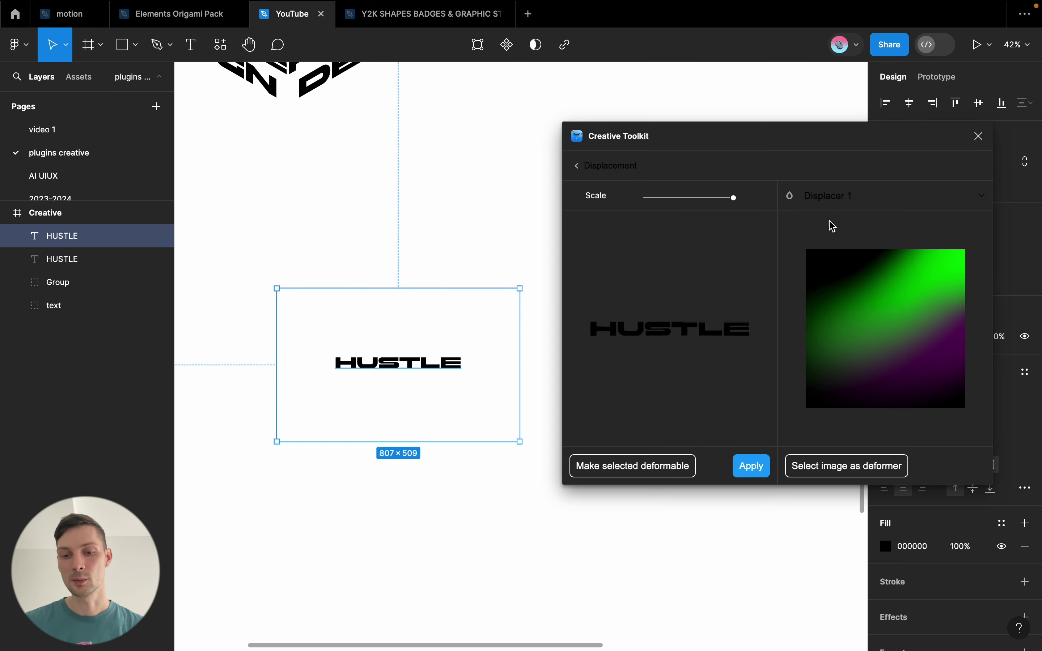
click(887, 201)
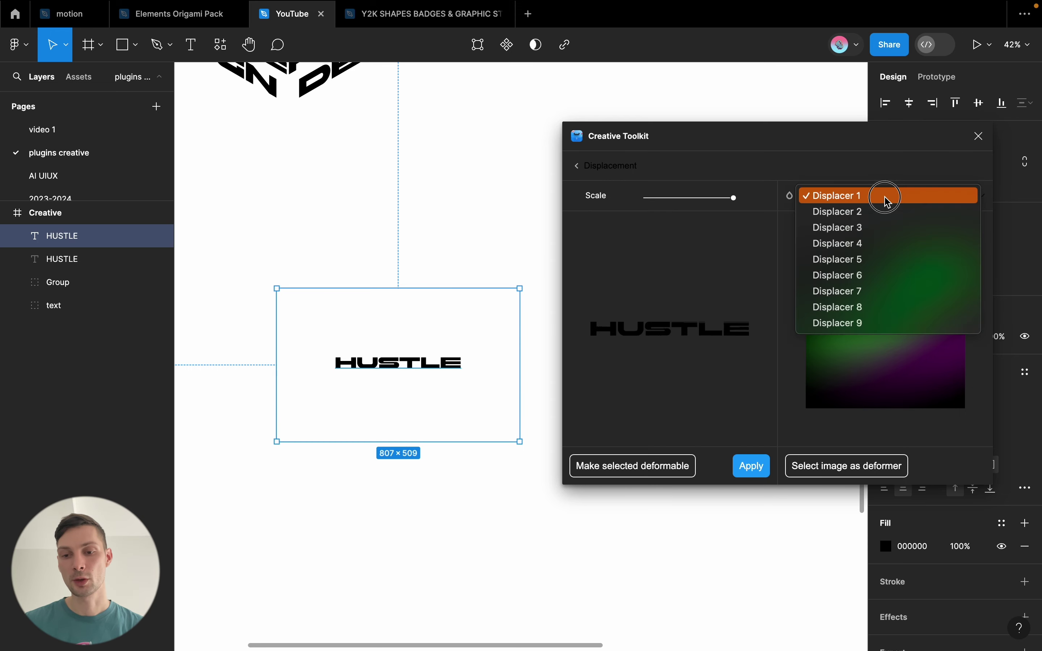
click(862, 201)
drag(737, 200, 727, 198)
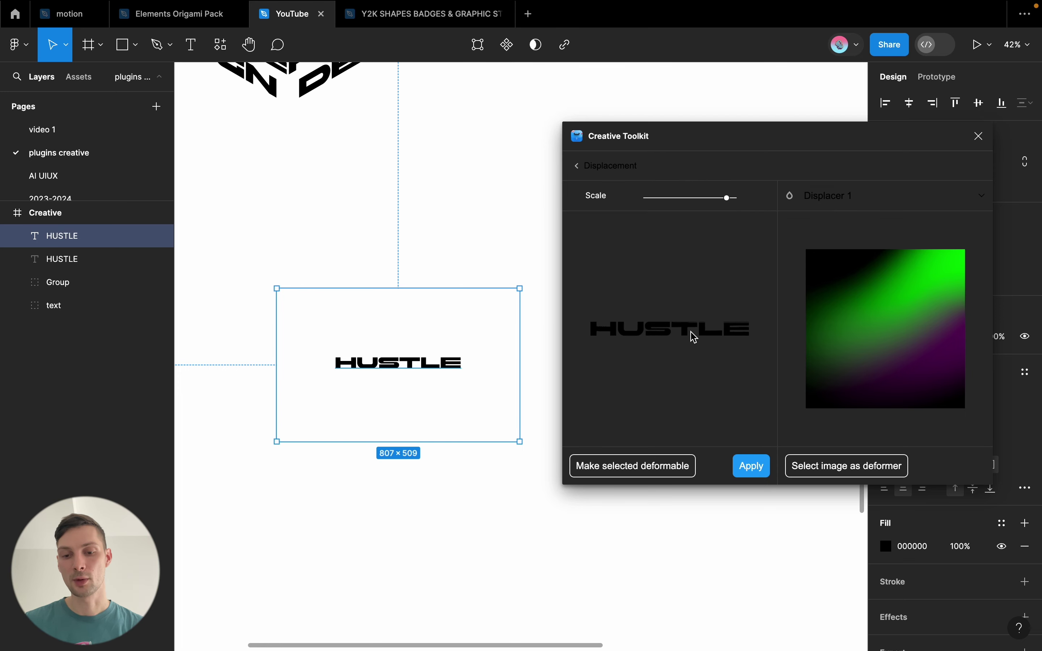
drag(727, 199, 751, 206)
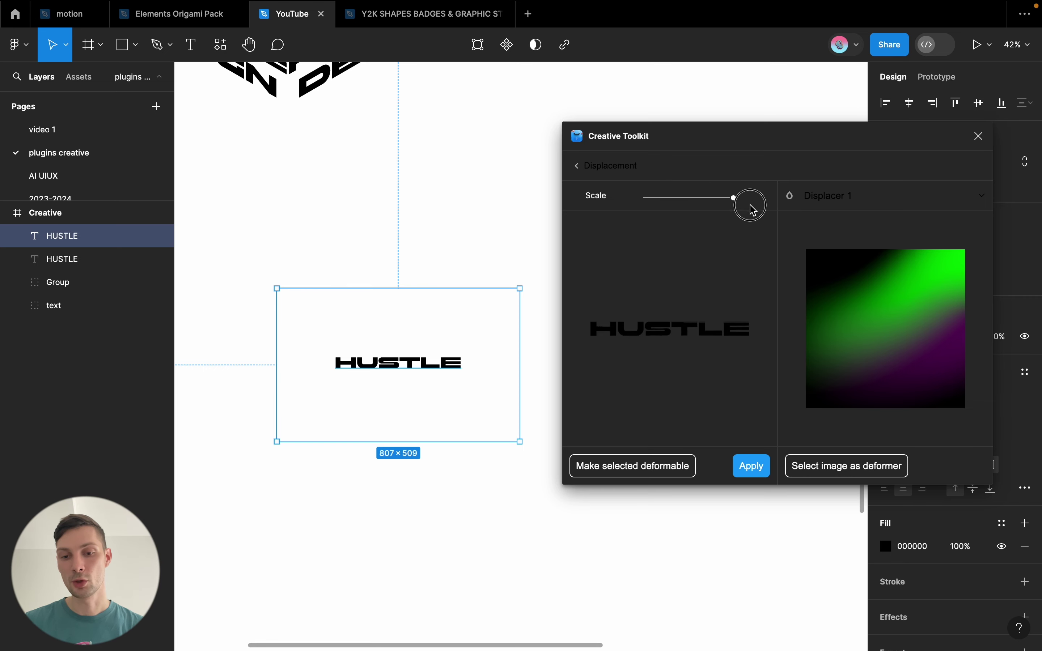
click(859, 197)
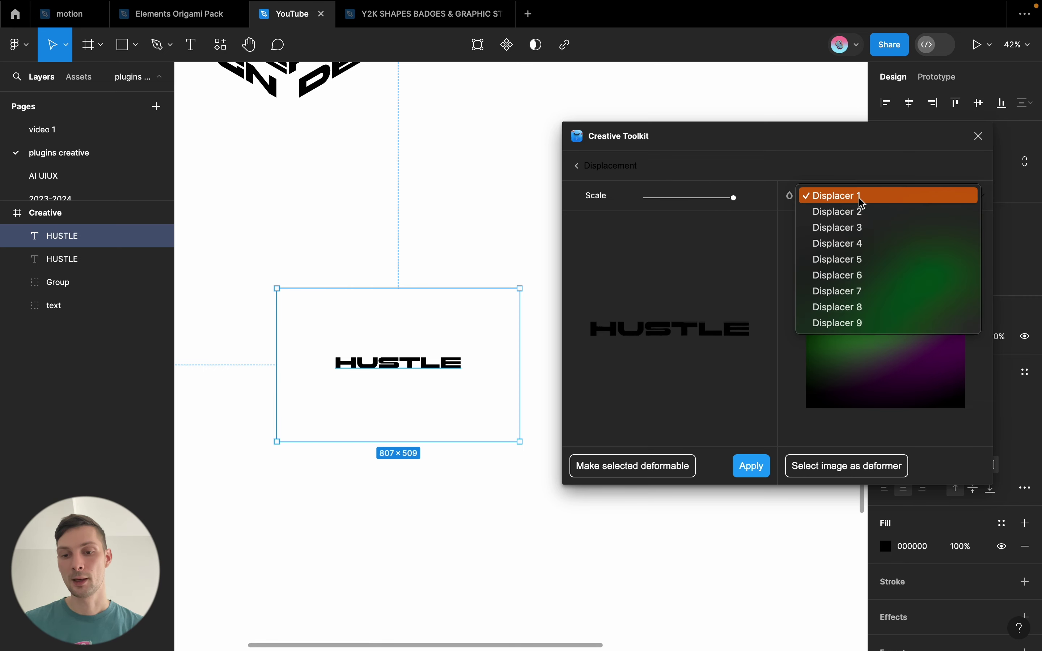
click(867, 217)
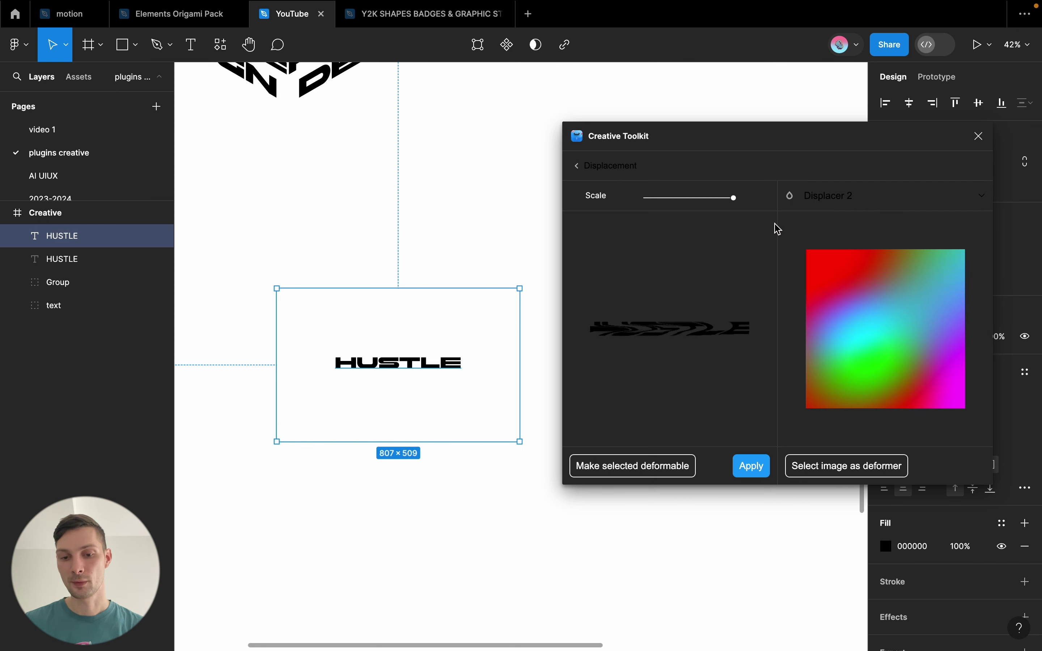
mouse_move(734, 199)
mouse_down()
mouse_move(684, 203)
mouse_move(695, 199)
mouse_up()
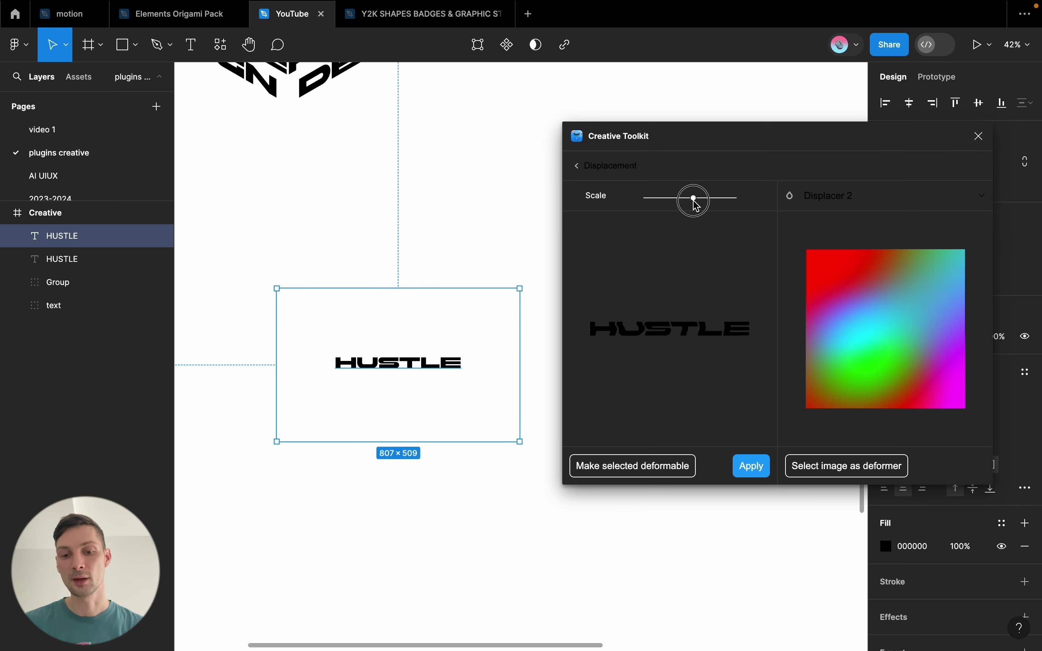
Preview HUSTLE with Displacer 3, 6, and 8 maps at varying displacement scales
click(865, 203)
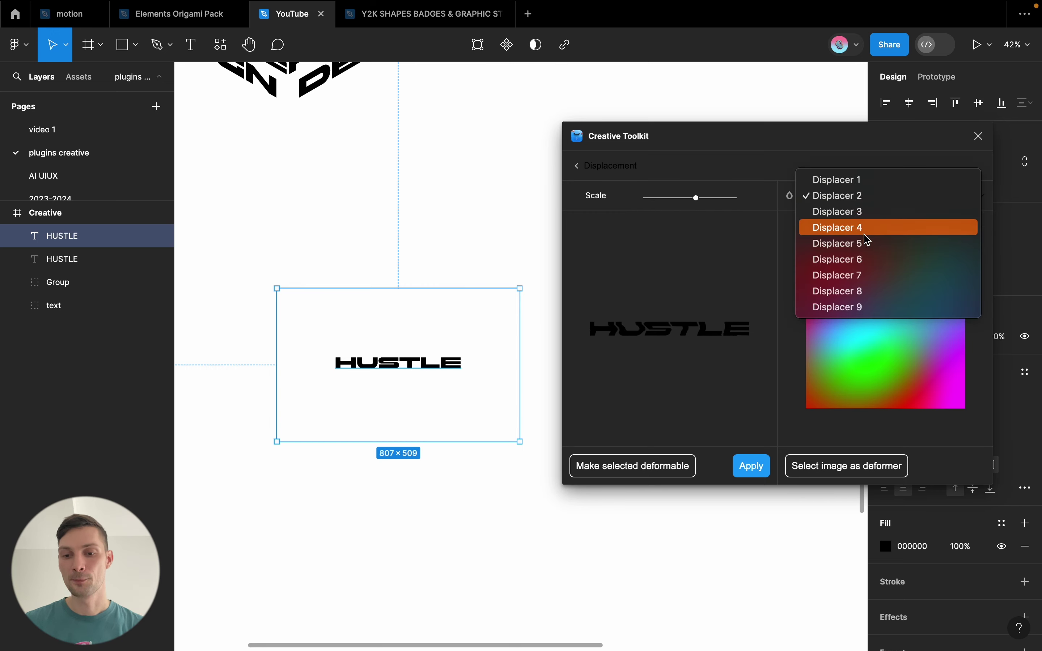
click(865, 213)
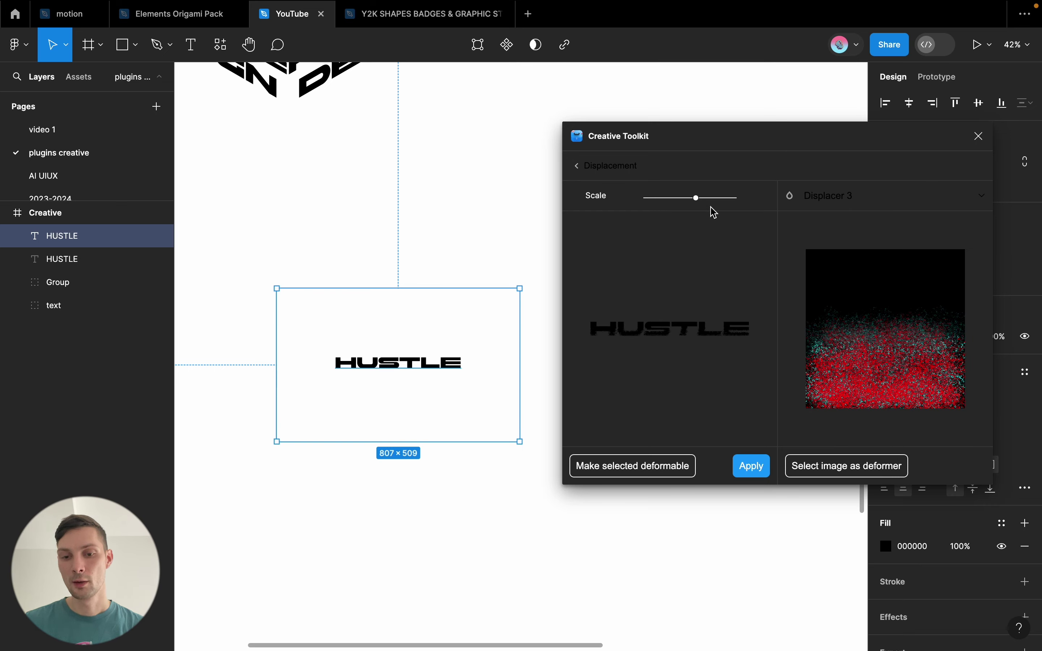
drag(712, 198, 711, 198)
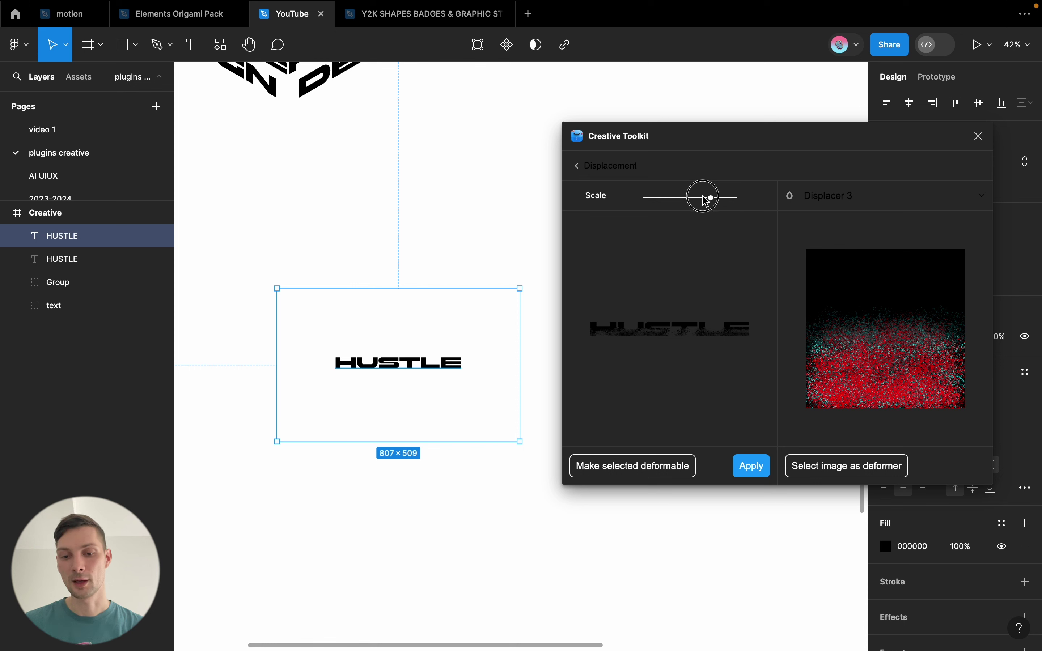
click(865, 197)
click(860, 242)
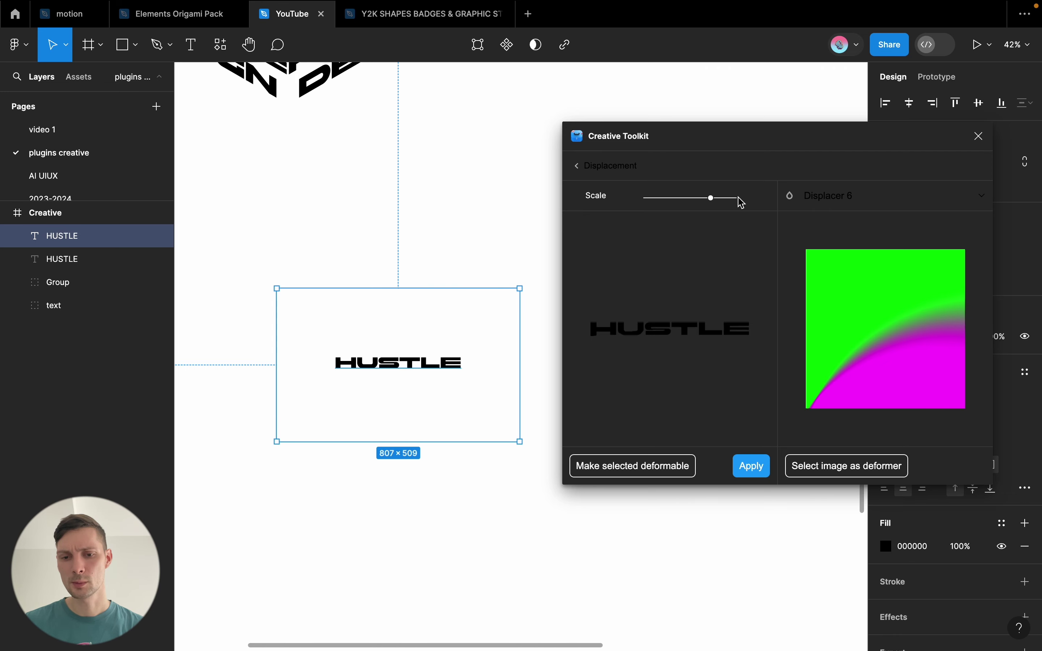
mouse_move(711, 198)
mouse_down()
mouse_move(727, 199)
mouse_move(679, 206)
mouse_move(739, 204)
mouse_up()
click(909, 197)
click(895, 229)
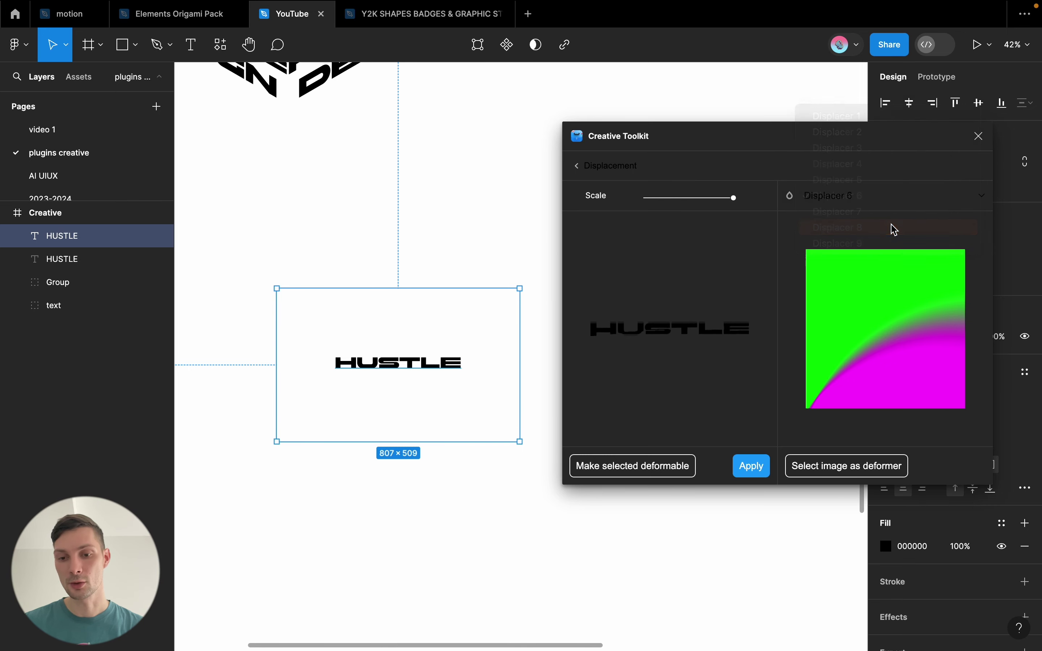
click(736, 199)
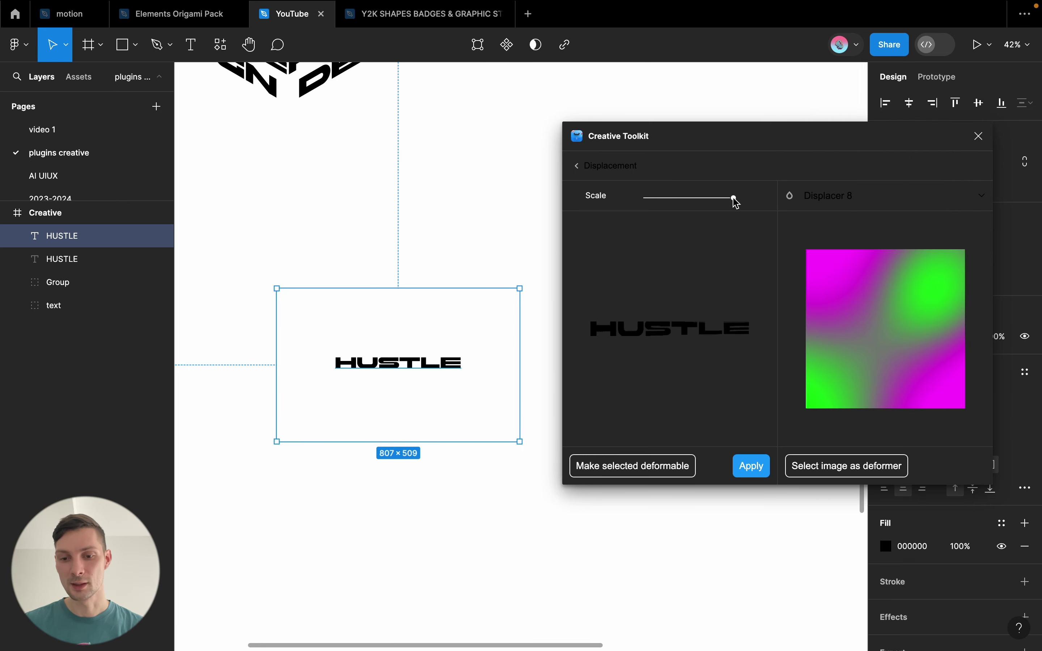
mouse_move(737, 203)
mouse_down()
mouse_move(715, 199)
mouse_move(733, 199)
mouse_up()
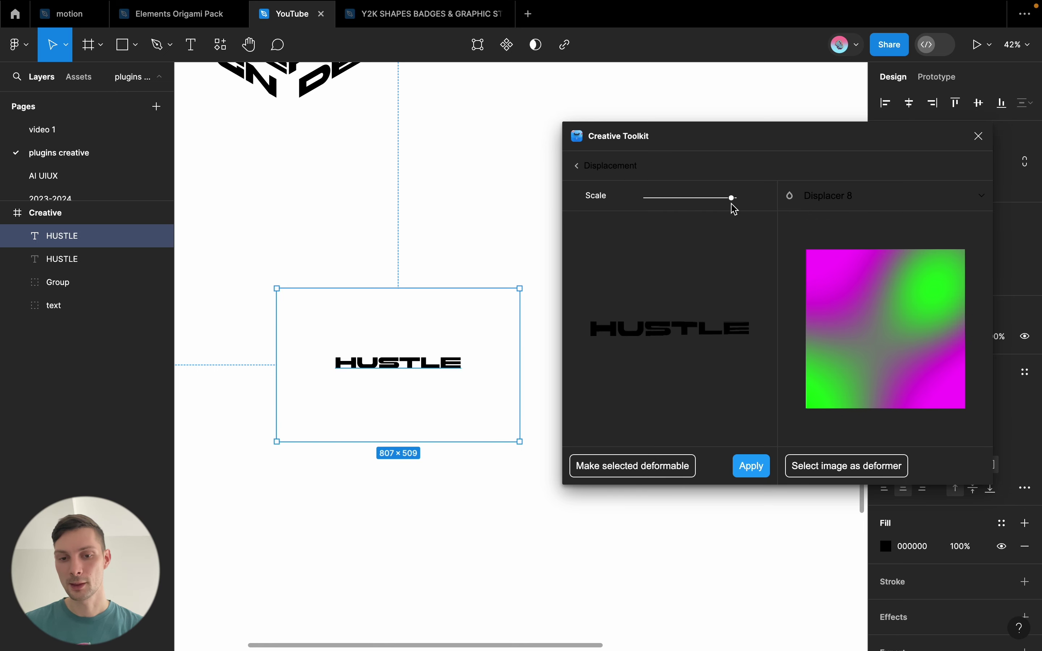
Settle on the Displacer 5 scribble map, reduce the scale, and apply it
click(855, 192)
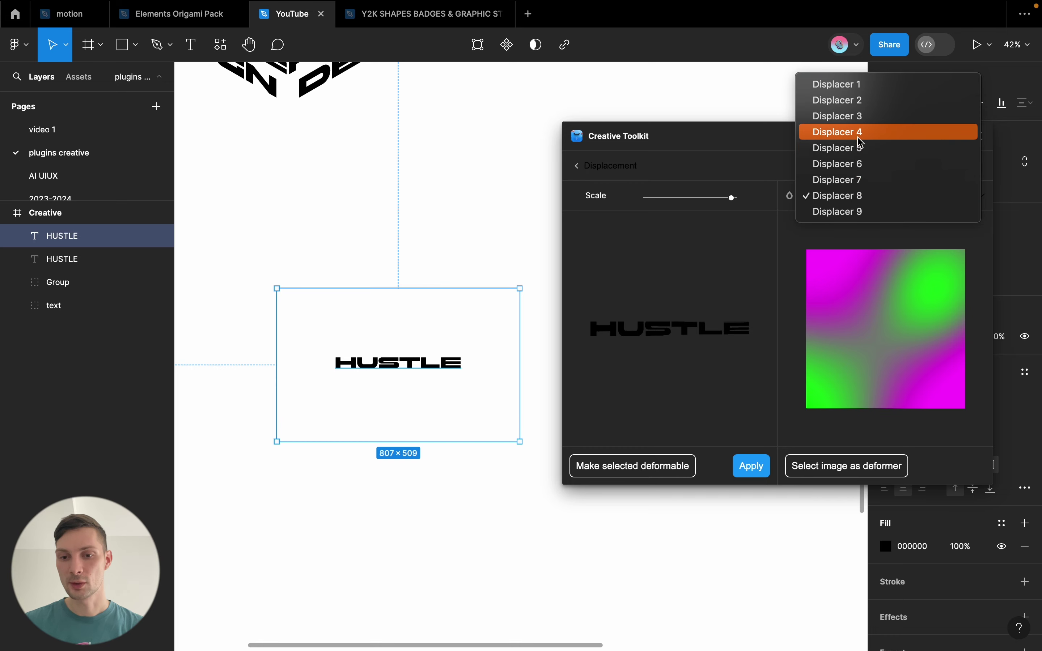
key(Escape)
click(858, 146)
click(861, 194)
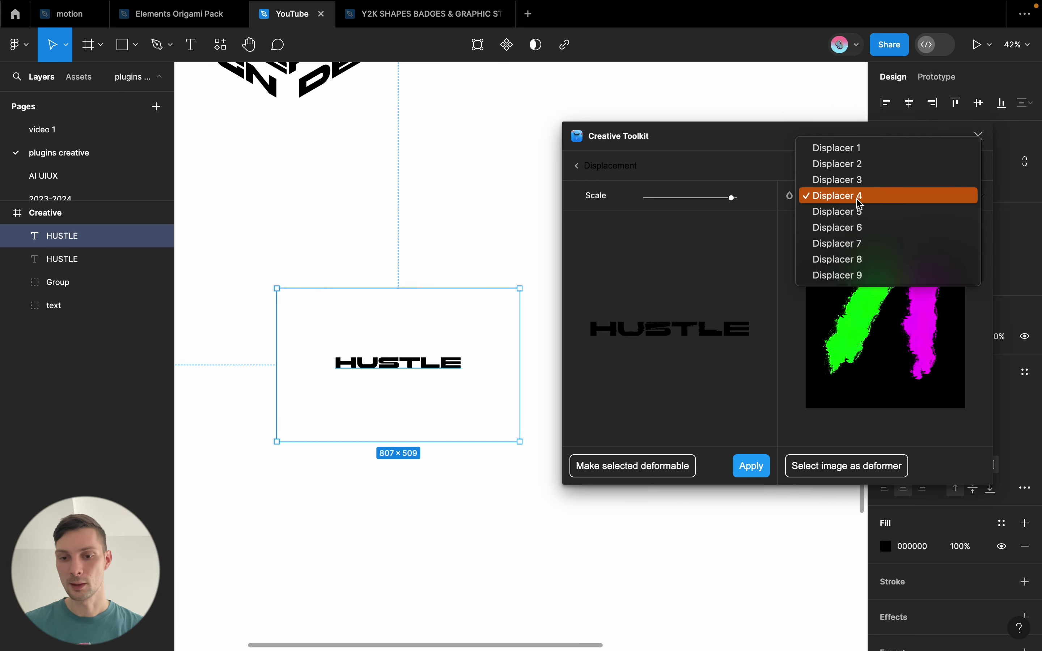
click(858, 215)
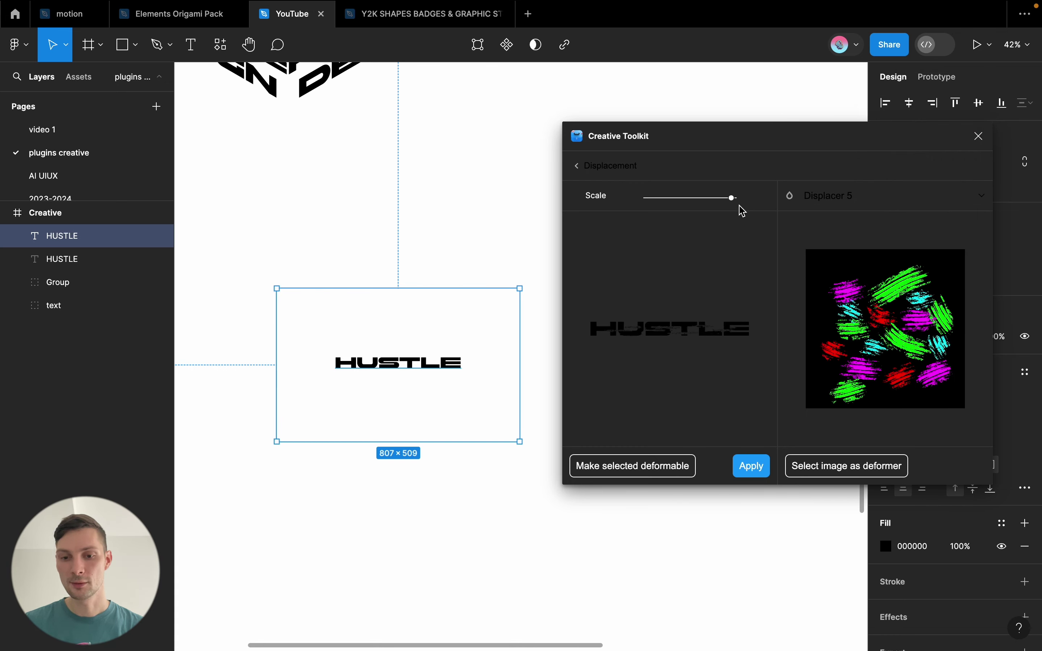
drag(733, 197, 713, 198)
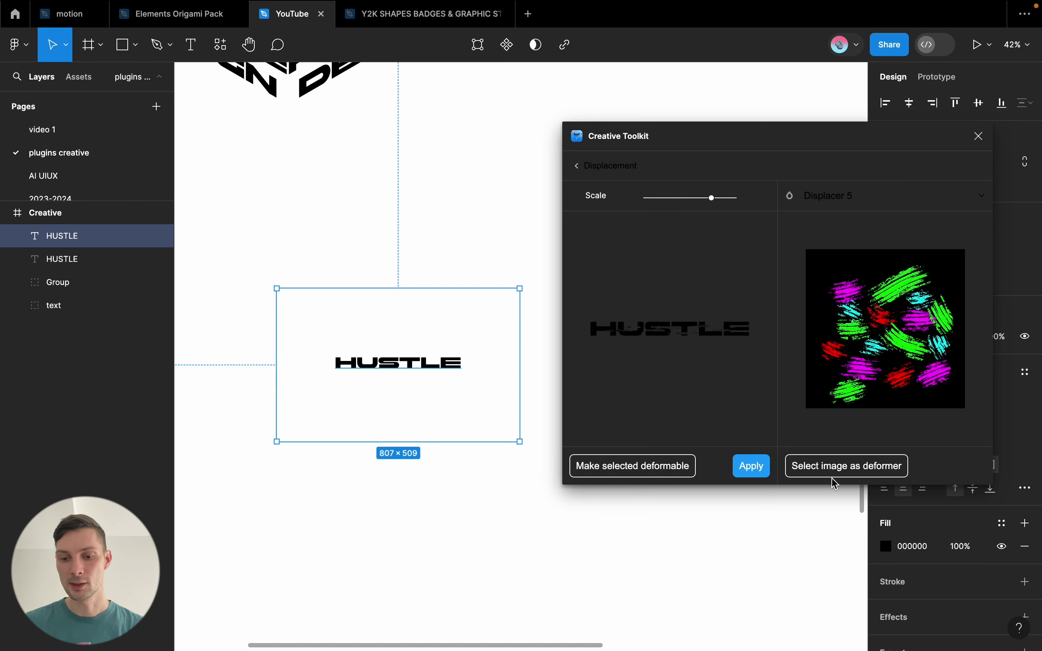
click(759, 468)
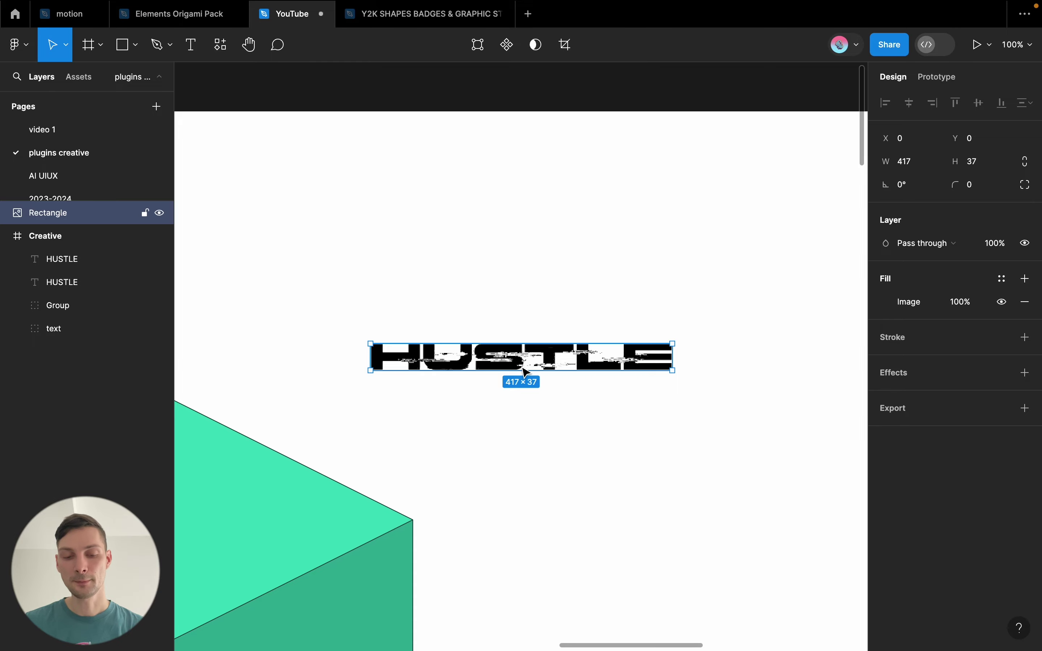
scroll(522, 372, up, 2)
scroll(523, 371, up, 2)
Zoom to the glitched HUSTLE image and widen it to 603×53
scroll(522, 371, down, 3)
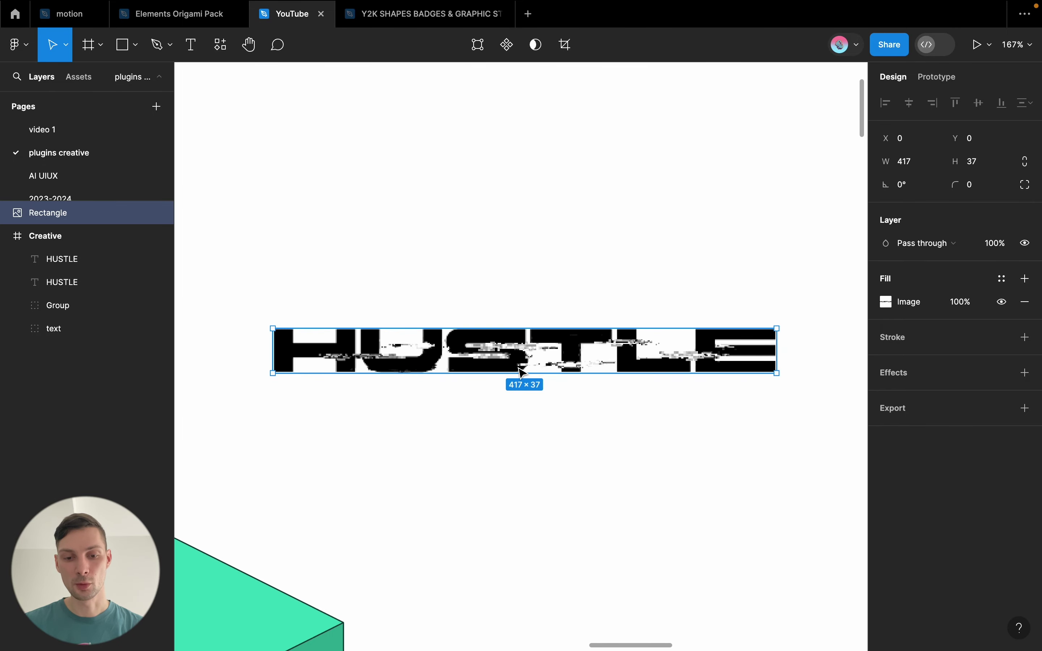
scroll(522, 371, down, 3)
scroll(522, 373, down, 3)
scroll(522, 373, down, 3)
scroll(522, 373, down, 2)
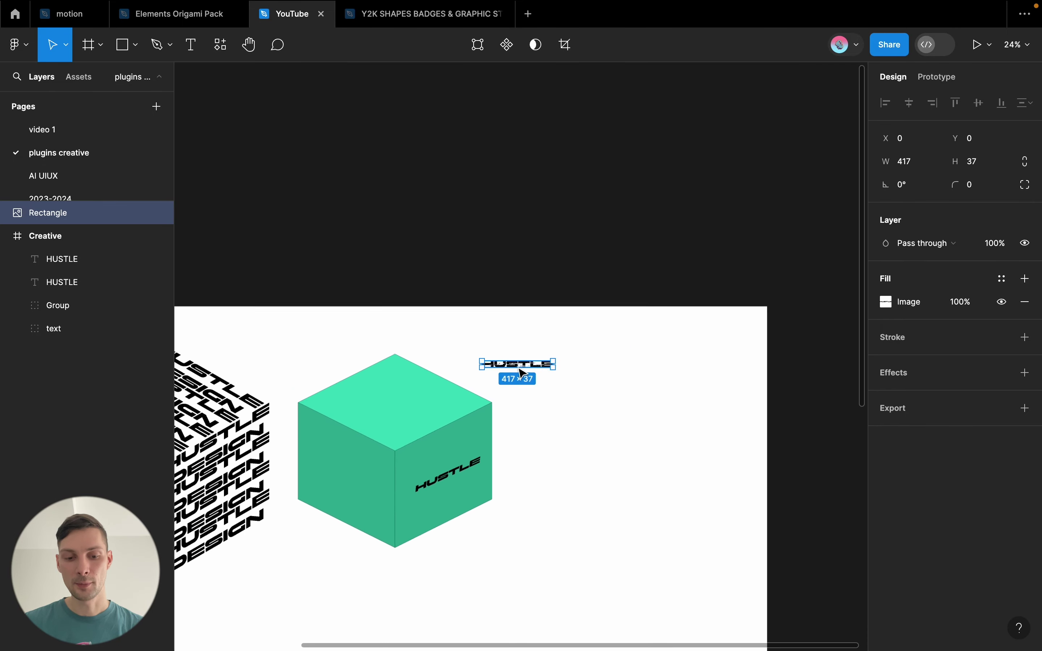
scroll(522, 372, down, 2)
scroll(522, 373, down, 2)
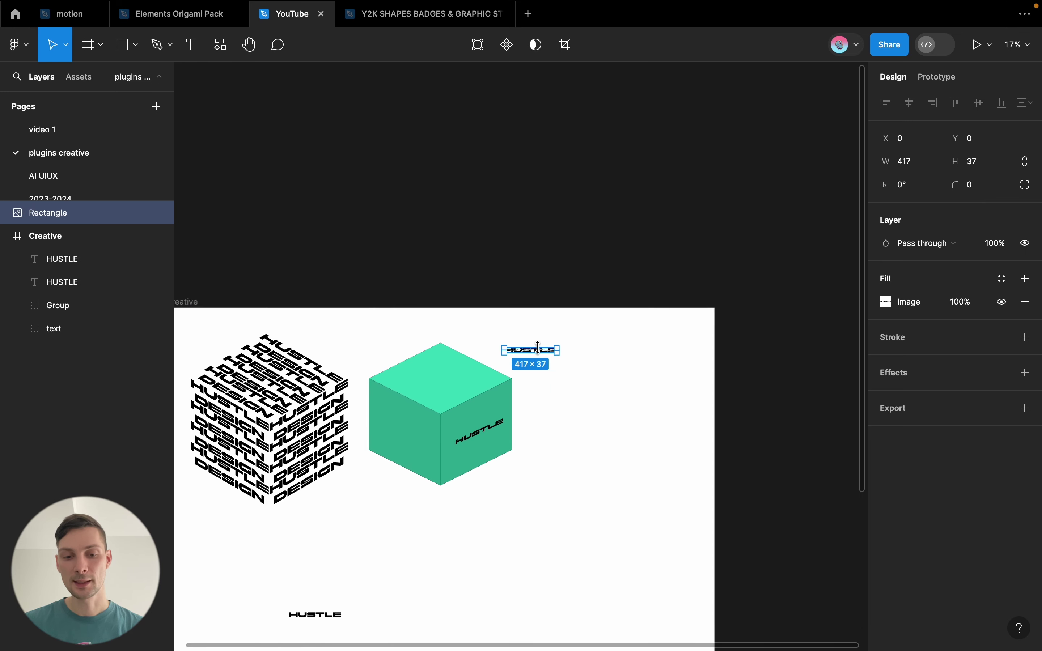
key(shift+2)
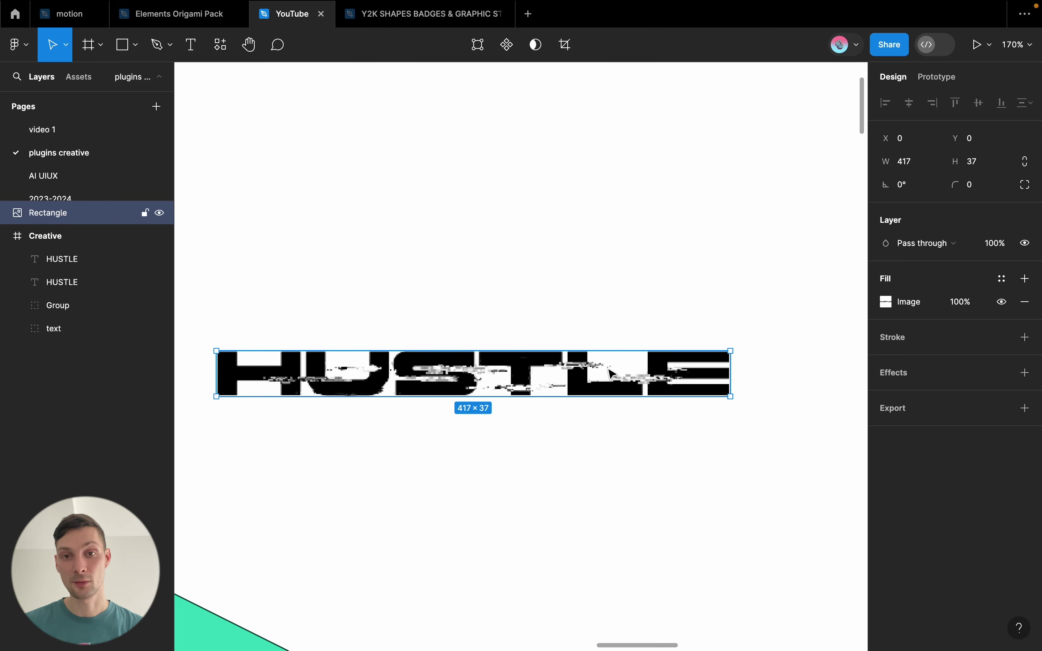
scroll(558, 382, down, 3)
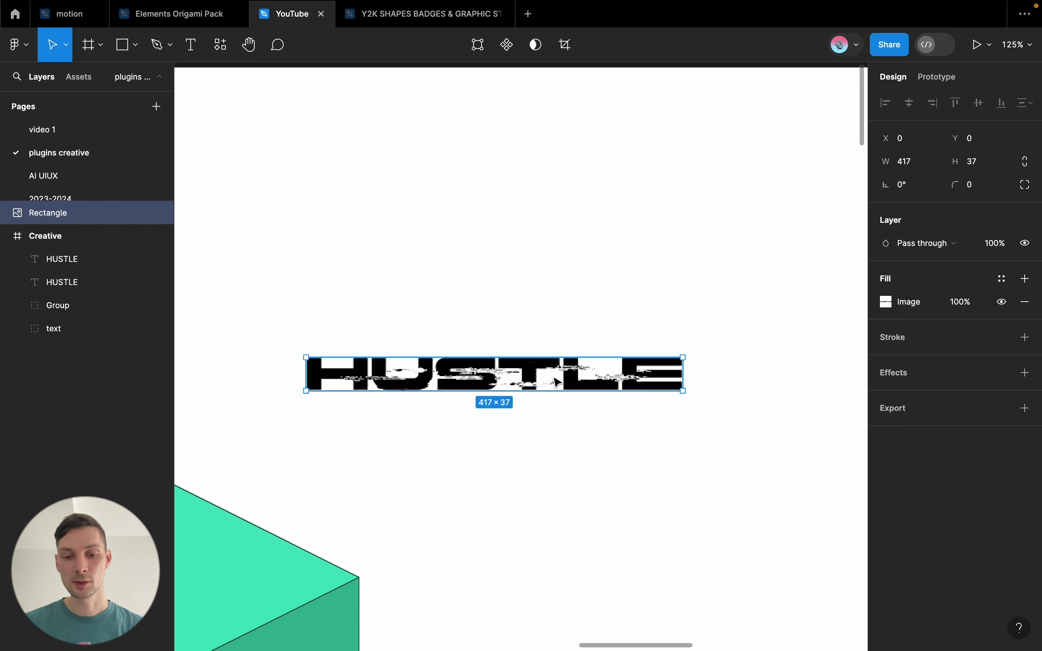
scroll(557, 382, up, 5)
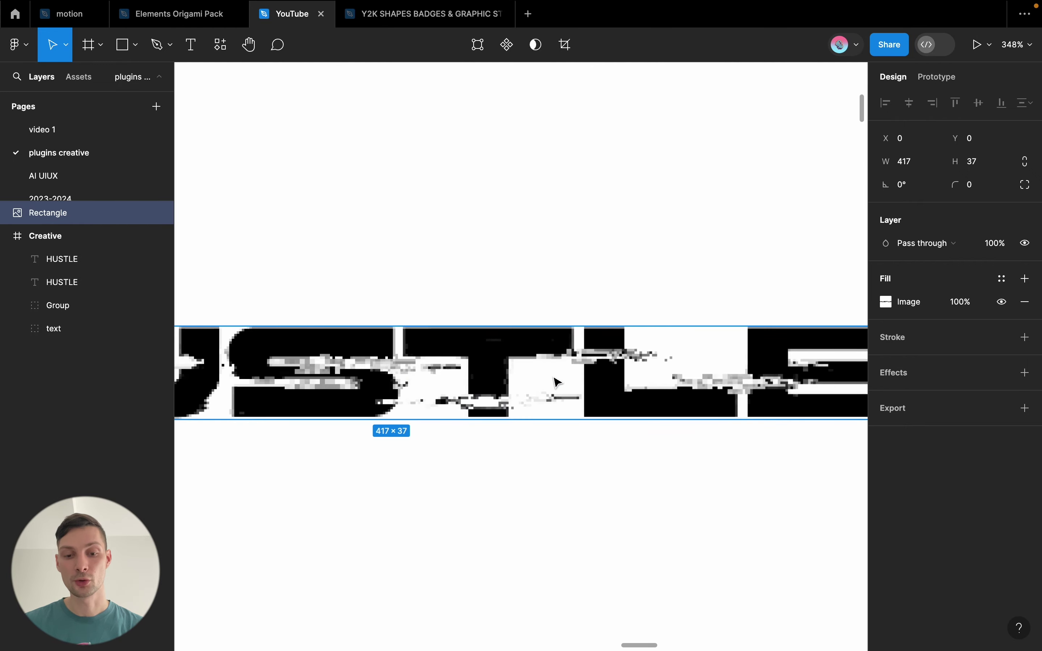
scroll(571, 426, down, 5)
scroll(570, 429, down, 2)
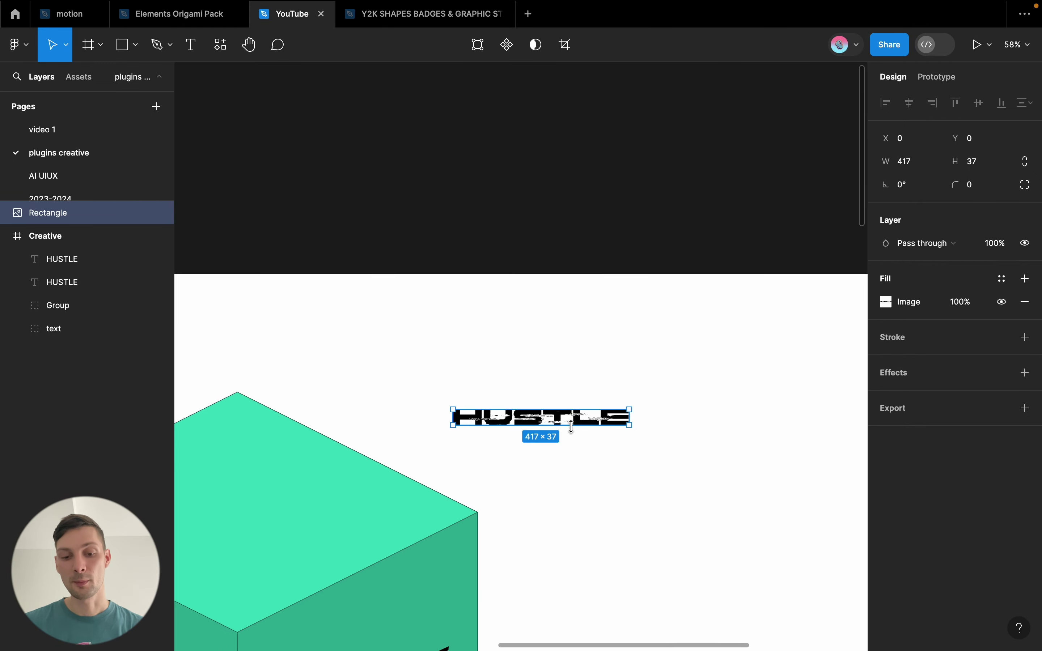
scroll(581, 424, down, 2)
scroll(593, 420, up, 1)
scroll(593, 420, up, 1)
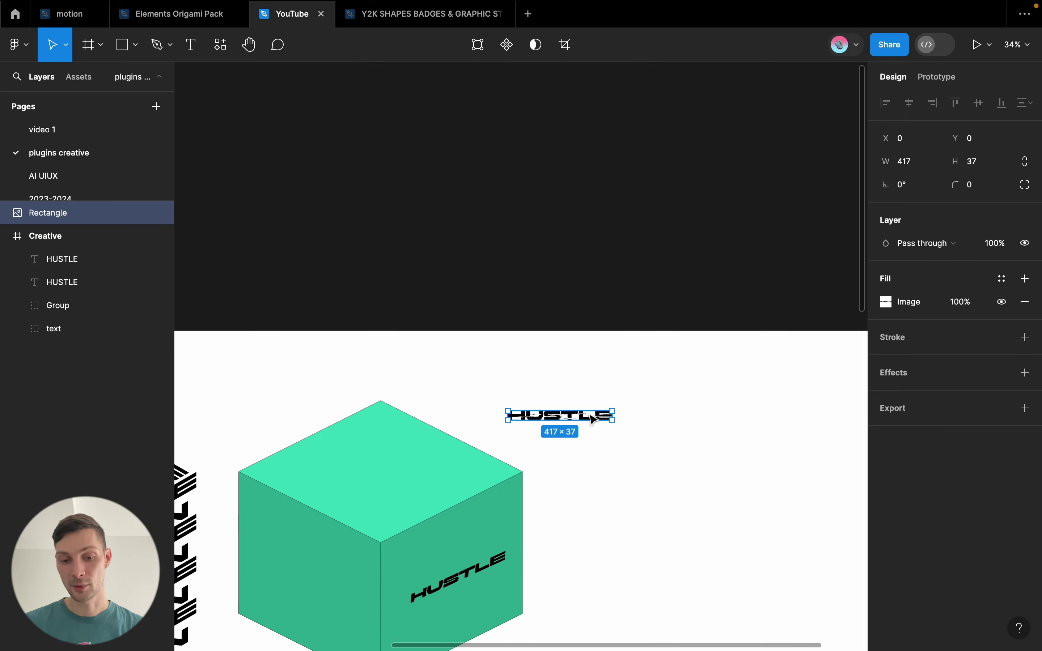
scroll(593, 420, up, 4)
scroll(593, 420, up, 2)
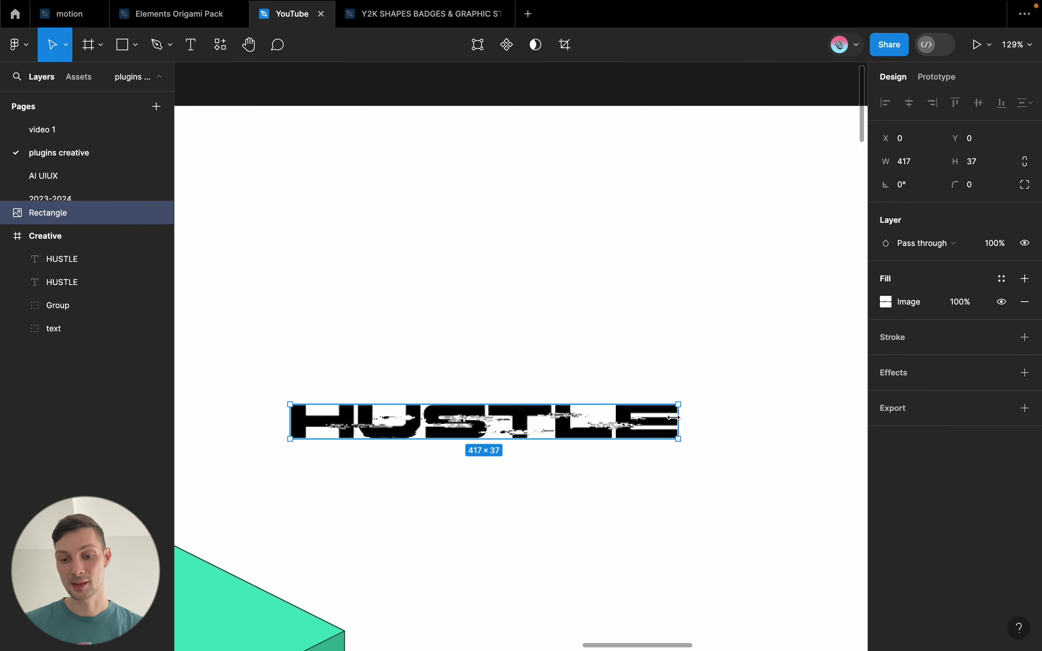
drag(679, 420, 850, 420)
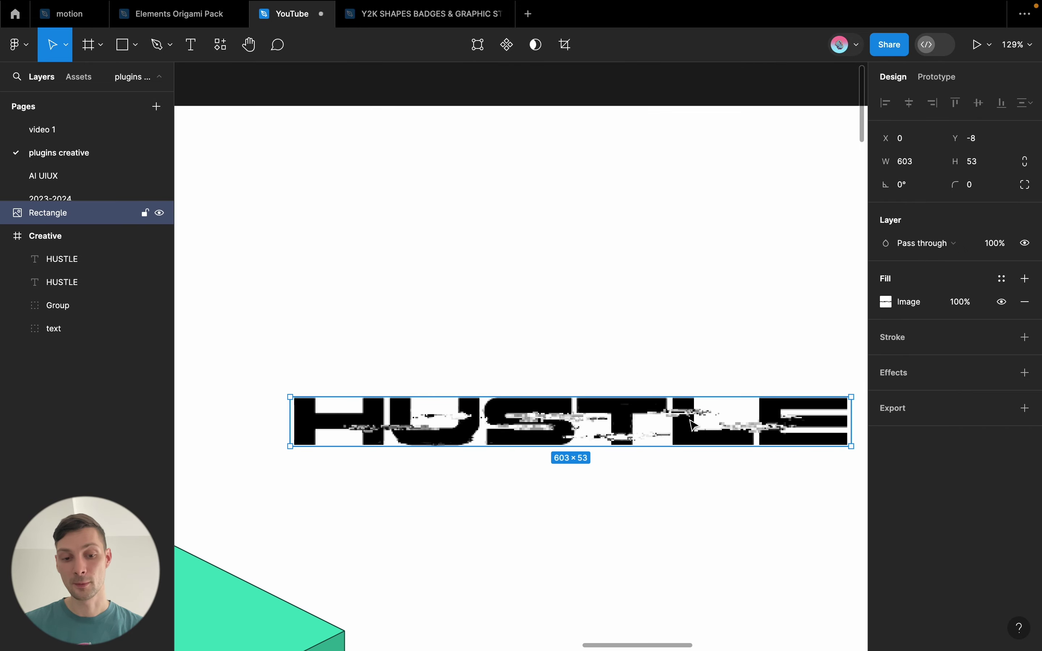
scroll(676, 429, down, 3)
scroll(675, 429, down, 1)
scroll(635, 428, down, 2)
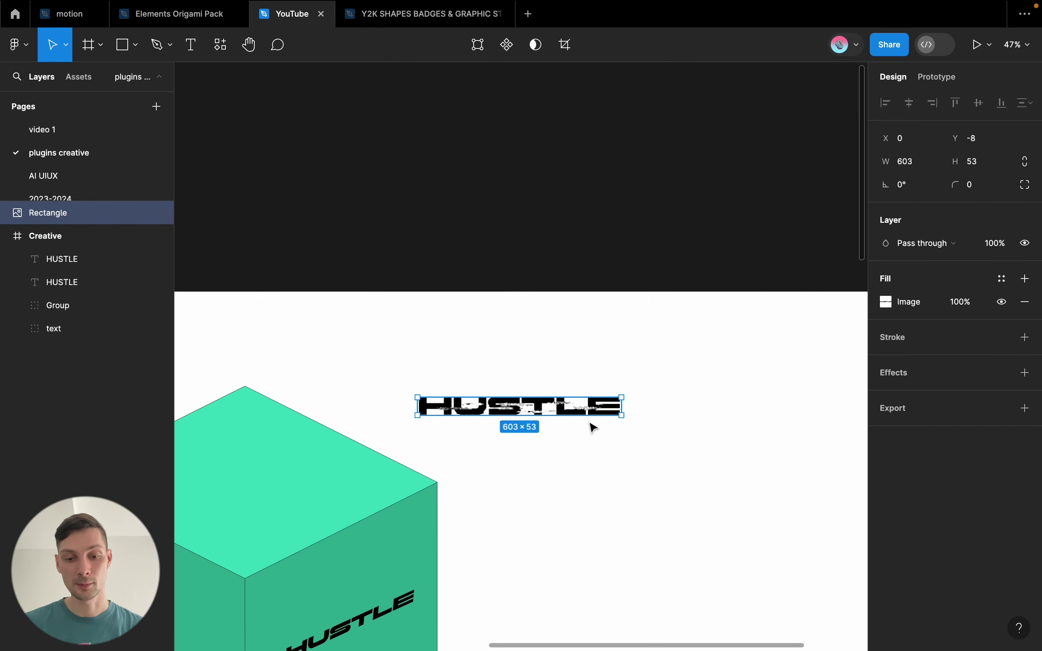
Reselect the glitched HUSTLE image and enlarge it to 778×69
click(586, 460)
scroll(559, 436, up, 2)
scroll(534, 418, up, 2)
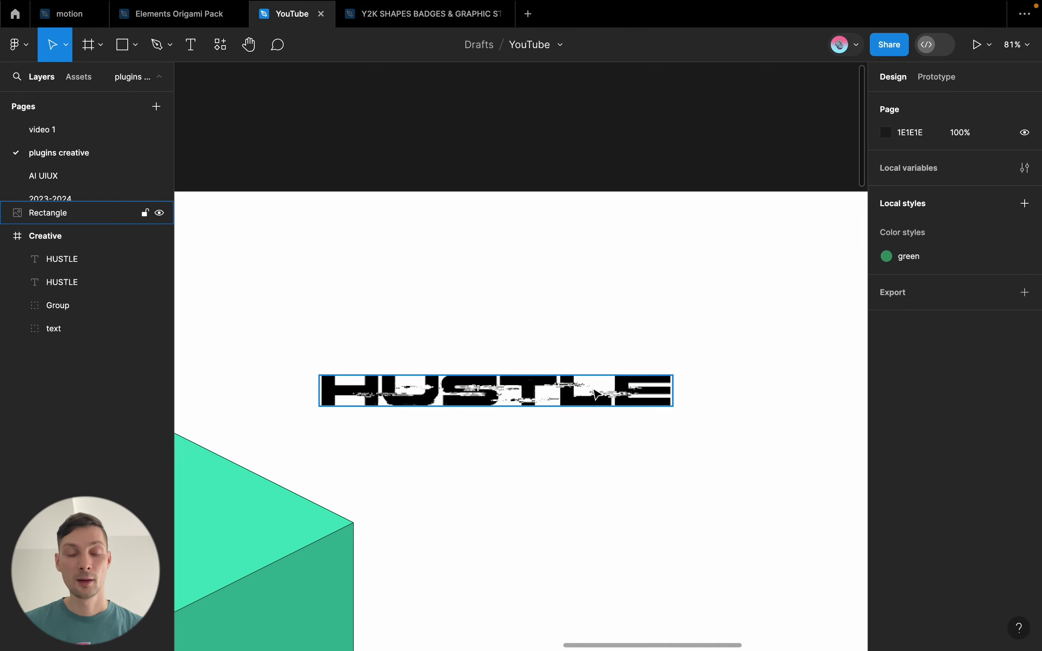
click(675, 395)
drag(674, 406, 675, 408)
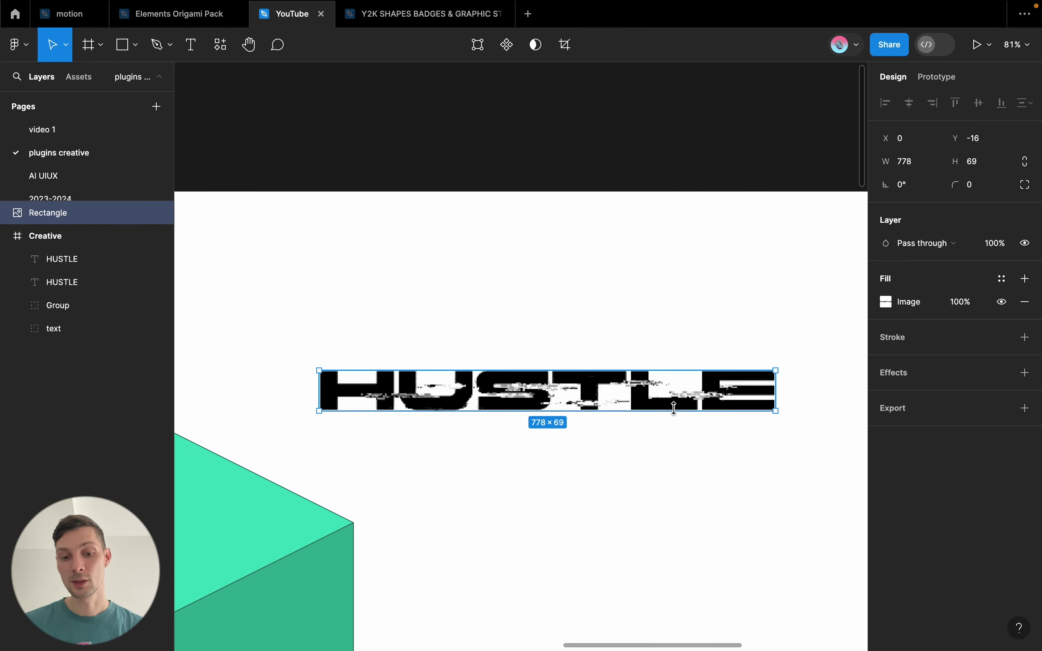
scroll(675, 407, down, 5)
Run the Warp It plugin on the Creative frame
scroll(678, 450, down, 3)
click(46, 236)
right_click(624, 176)
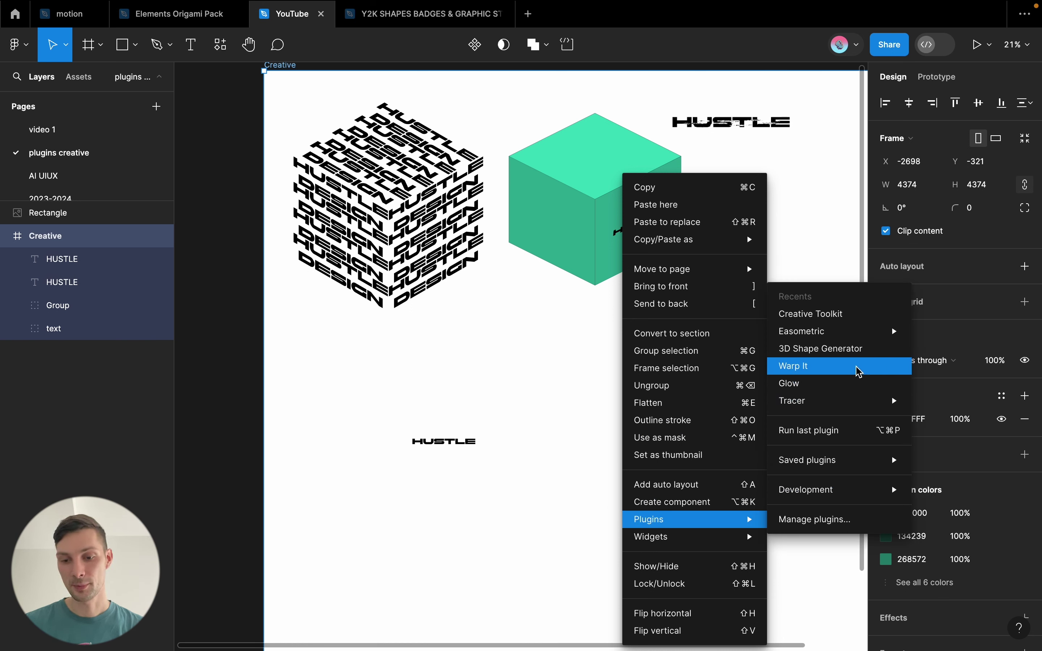
click(858, 372)
scroll(475, 443, up, 5)
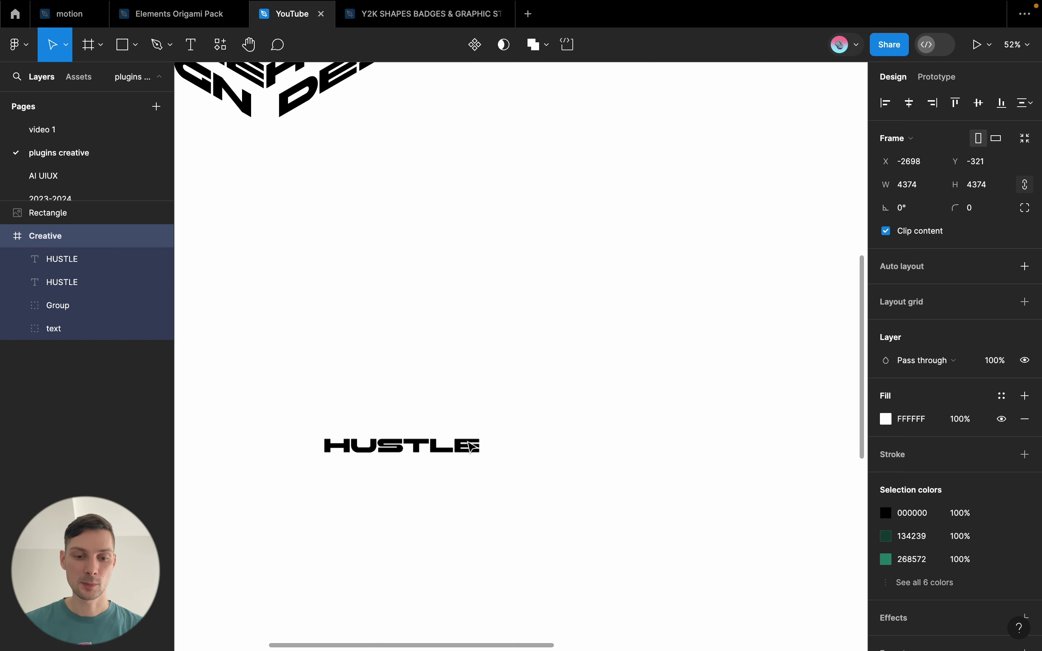
Select the bottom HUSTLE text and briefly enter and exit its text editing
click(472, 448)
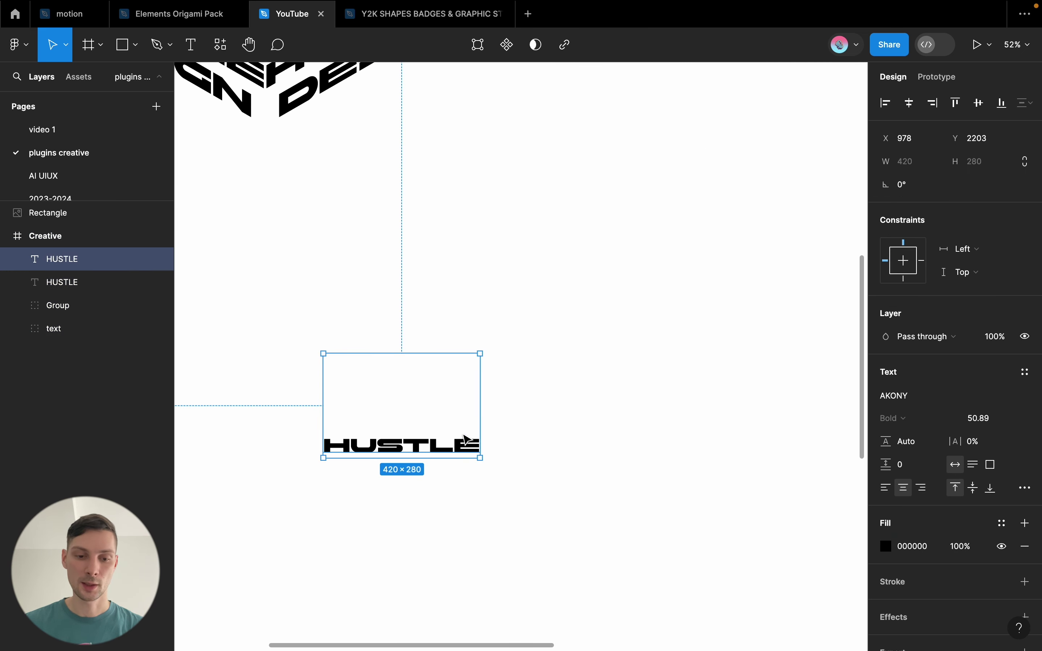
double_click(326, 443)
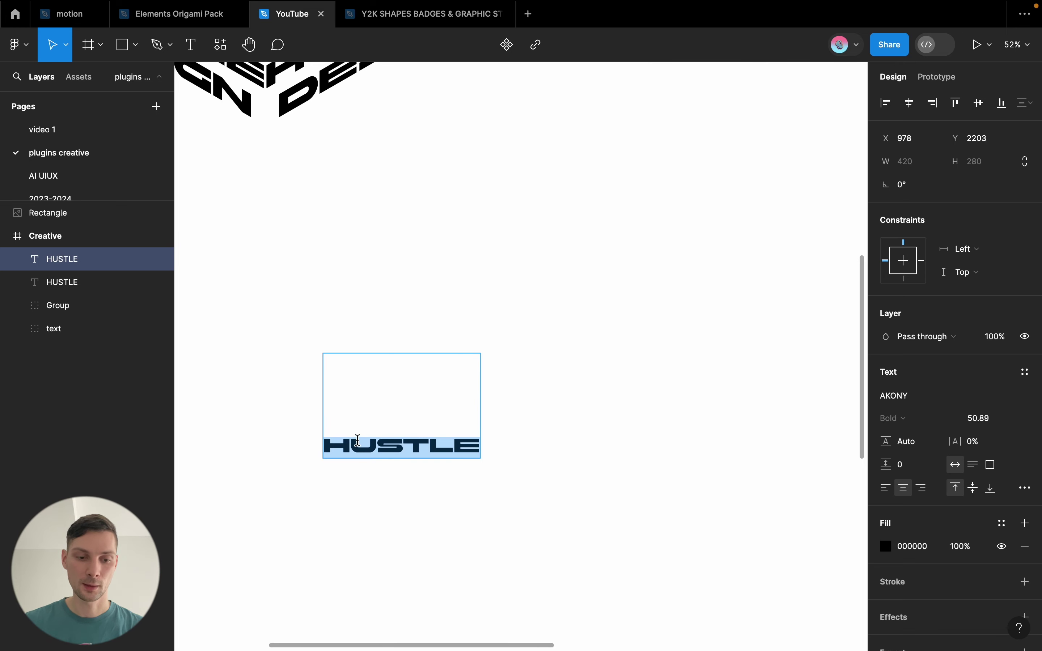
click(329, 448)
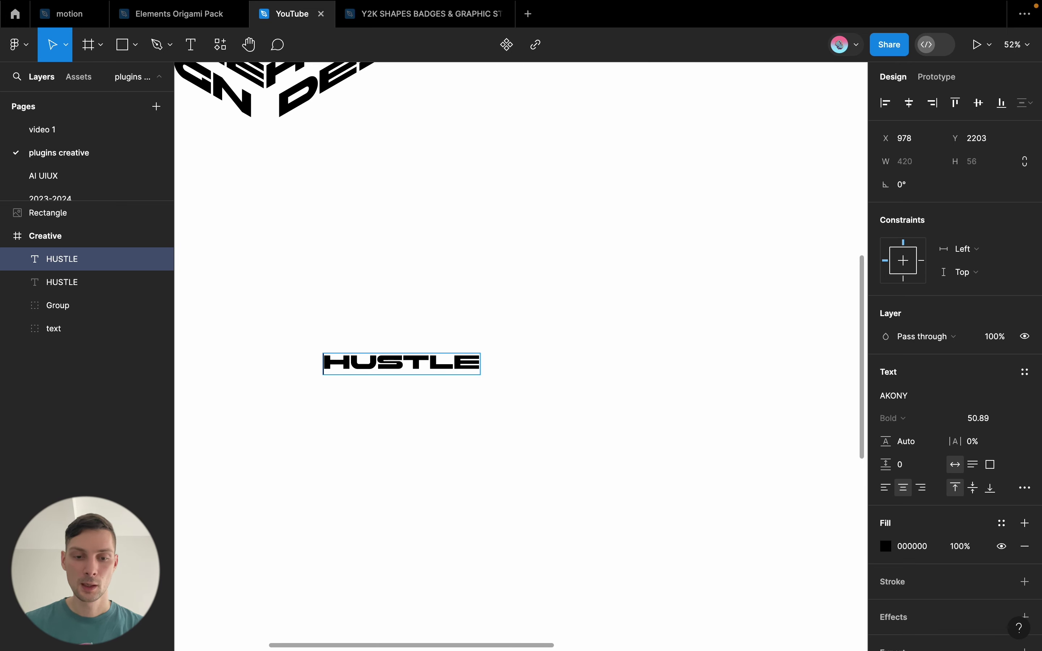
key(Escape)
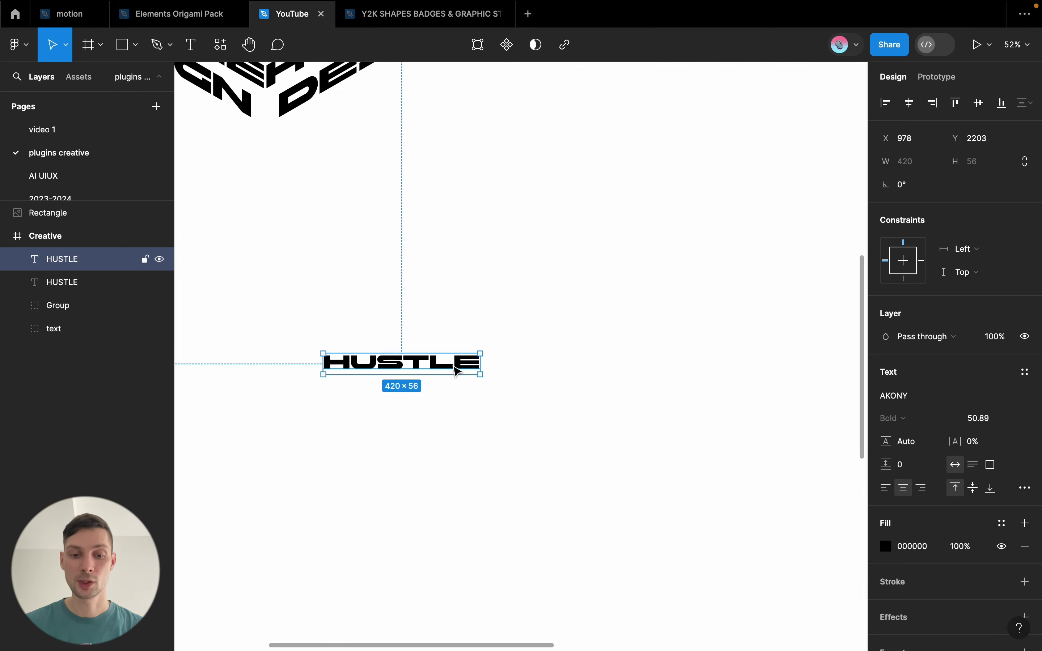
right_click(458, 372)
click(415, 373)
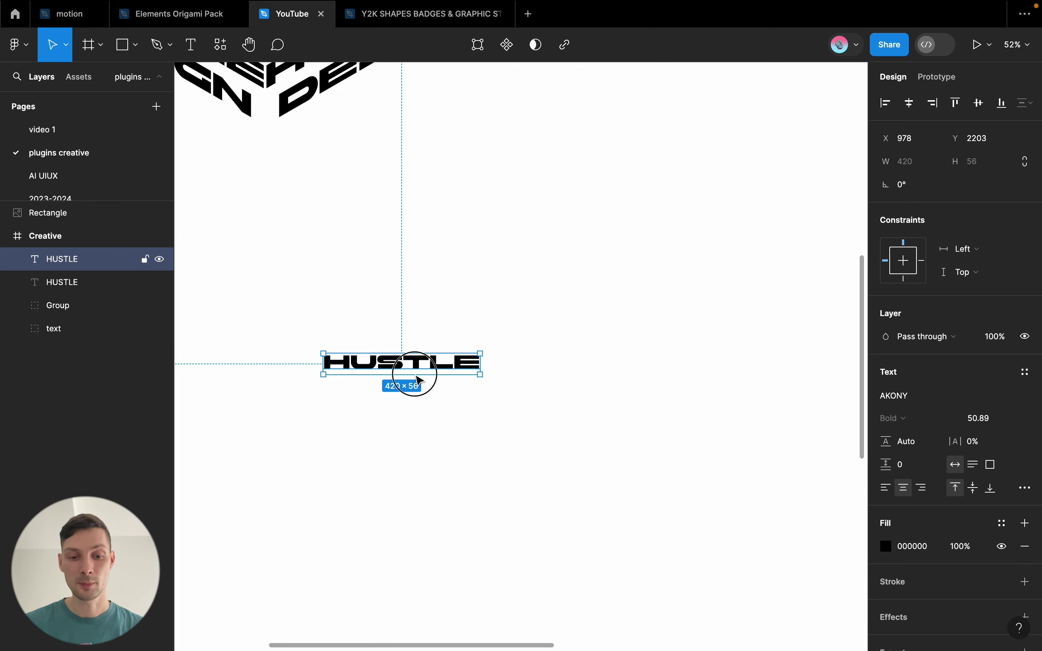
Duplicate HUSTLE, hide the top copy, and flip the second copy vertically
key(ctrl+d)
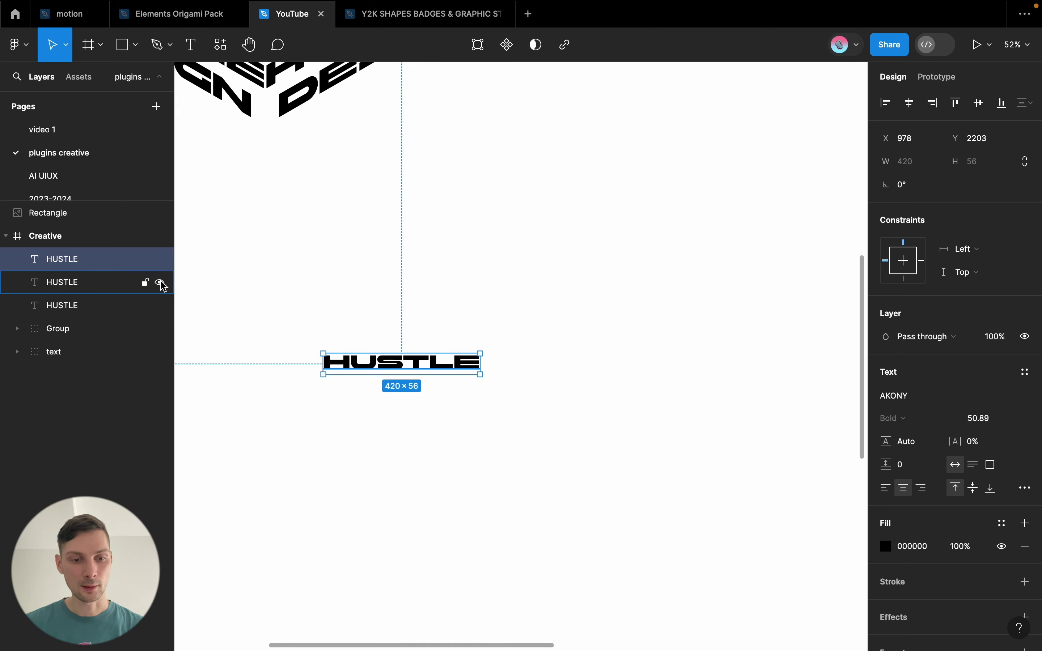
click(160, 259)
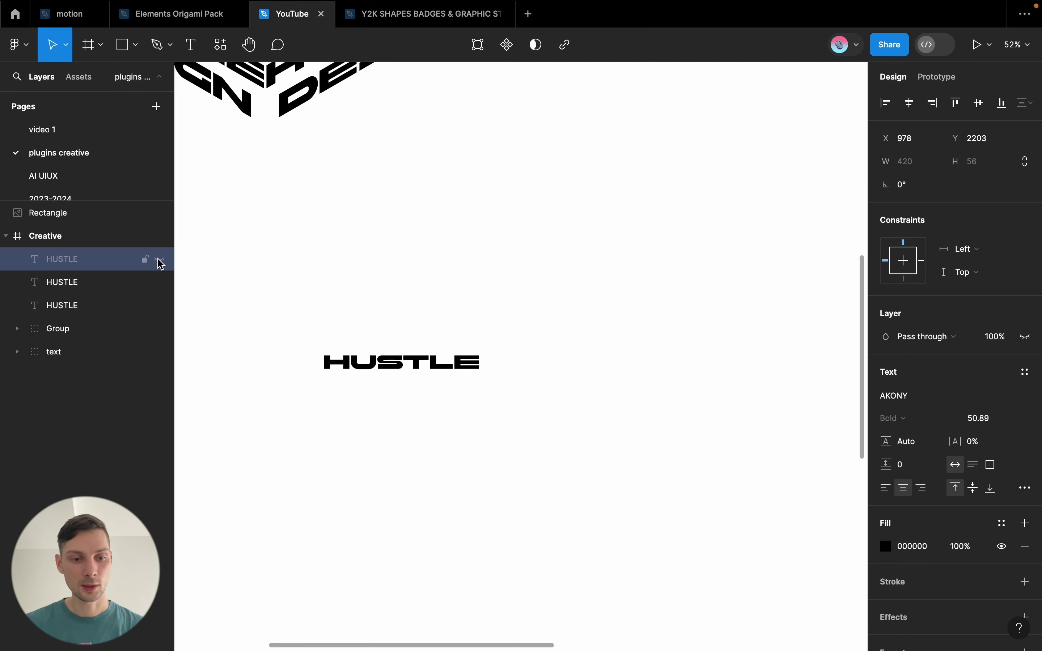
click(132, 284)
right_click(402, 210)
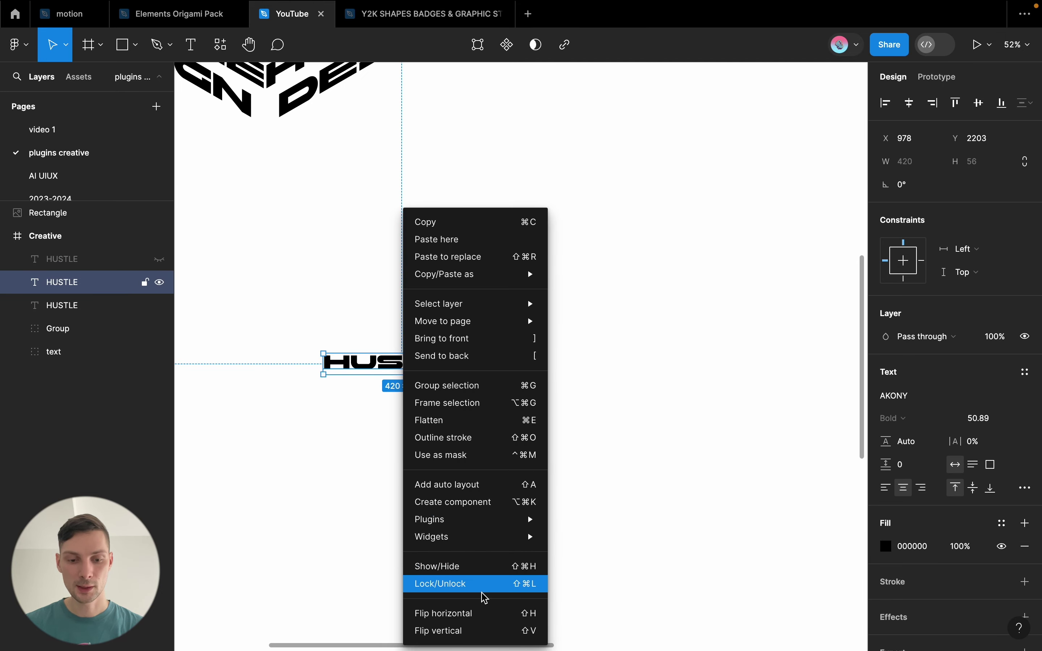
click(491, 632)
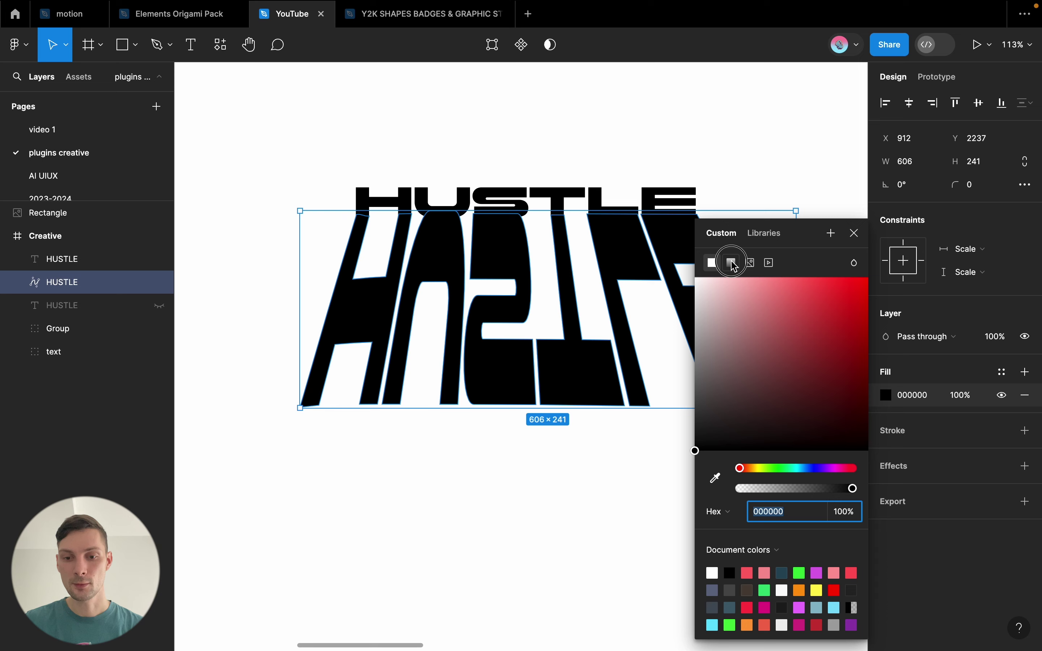
Change the reflection's fill to a black-to-transparent linear gradient, shifting stops so it stays darker
click(732, 262)
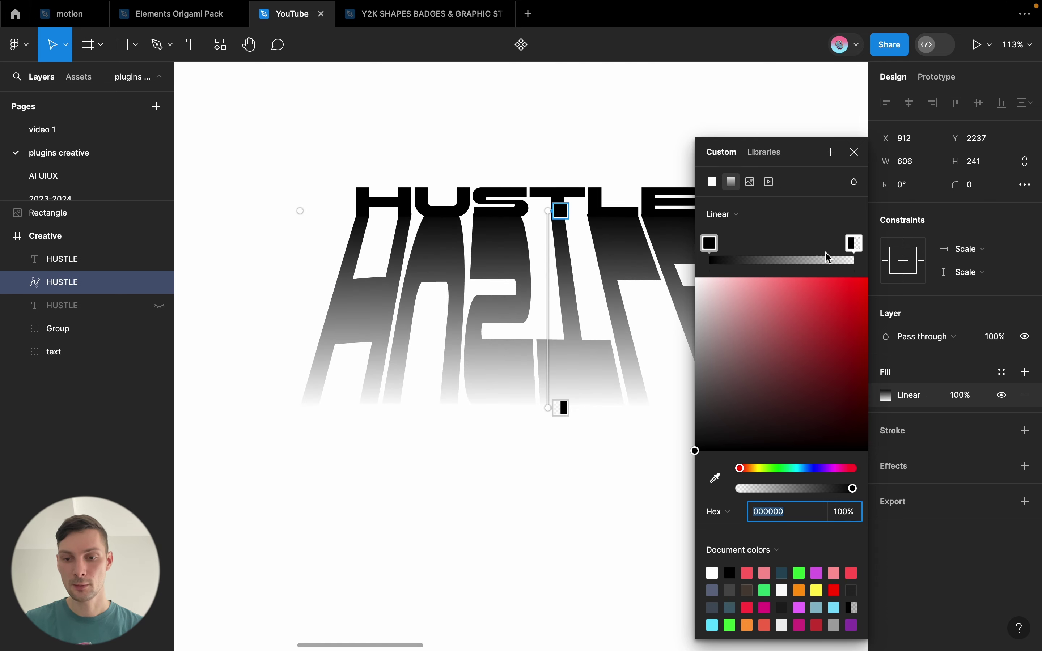
mouse_move(853, 243)
mouse_down()
mouse_move(816, 243)
mouse_move(839, 243)
mouse_up()
click(711, 243)
drag(711, 244, 733, 243)
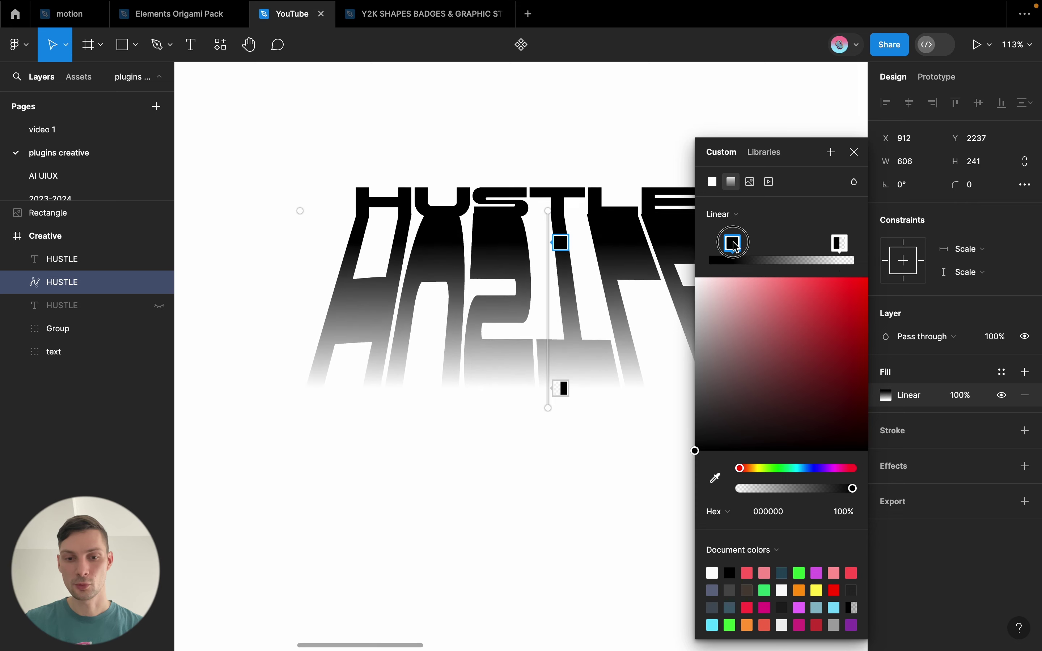
click(854, 152)
click(748, 136)
Set the warped HUSTLE reflection's fill opacity to 70%
scroll(743, 133, down, 5)
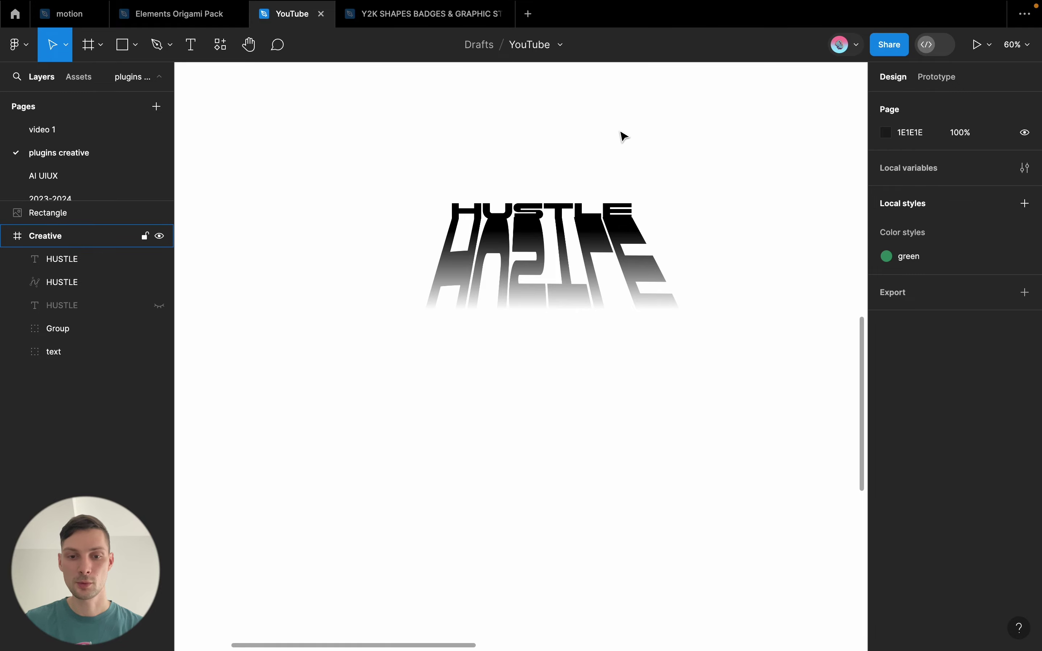
scroll(624, 136, up, 5)
click(576, 382)
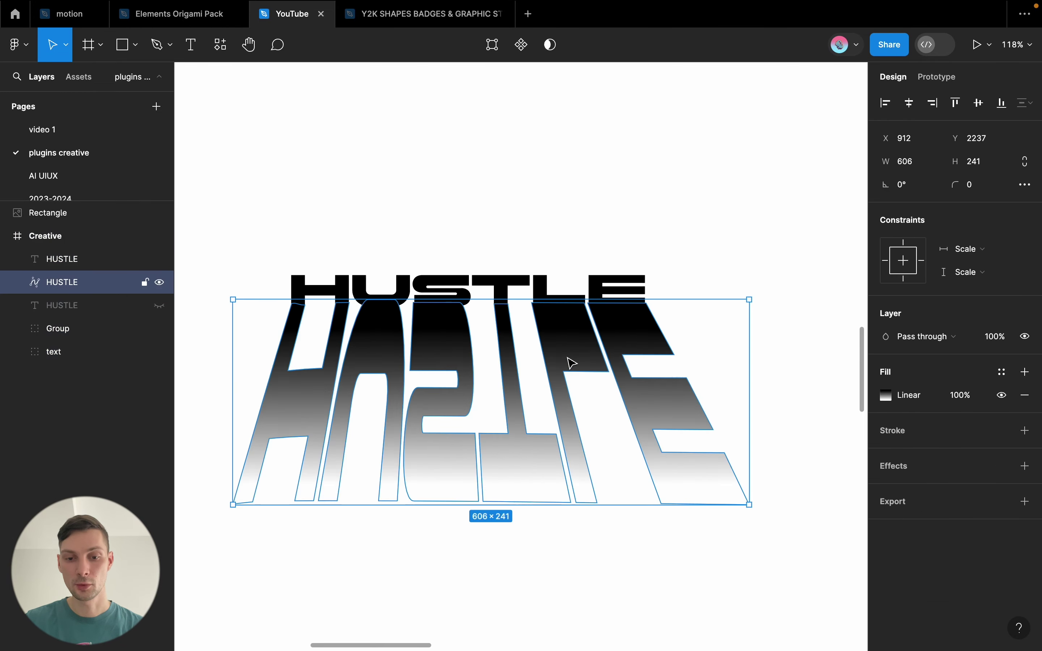
click(974, 398)
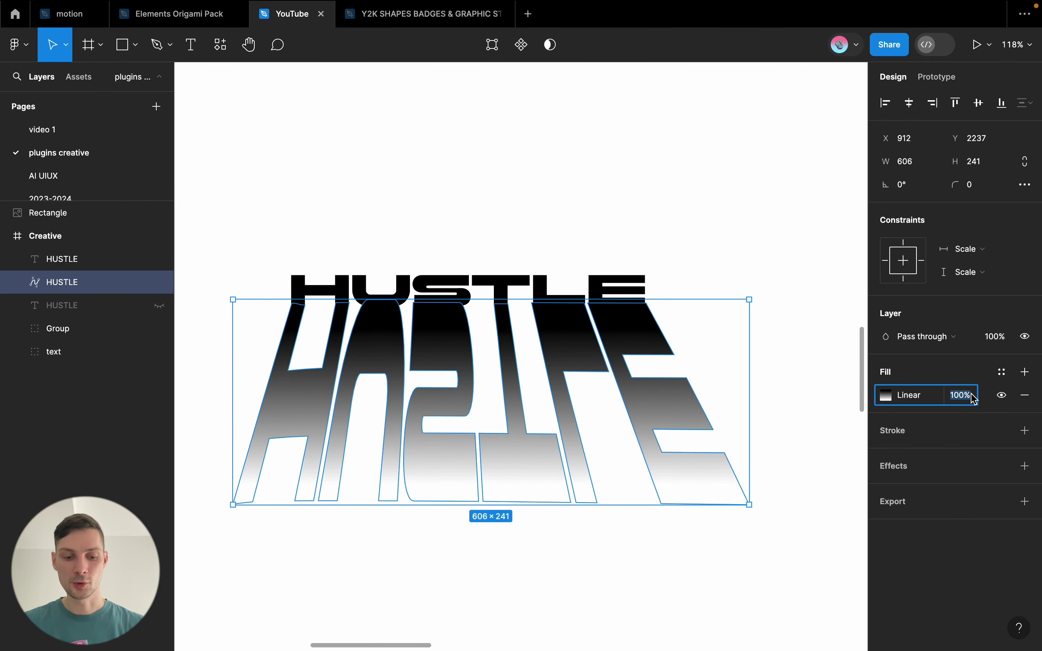
text(70)
key(Return)
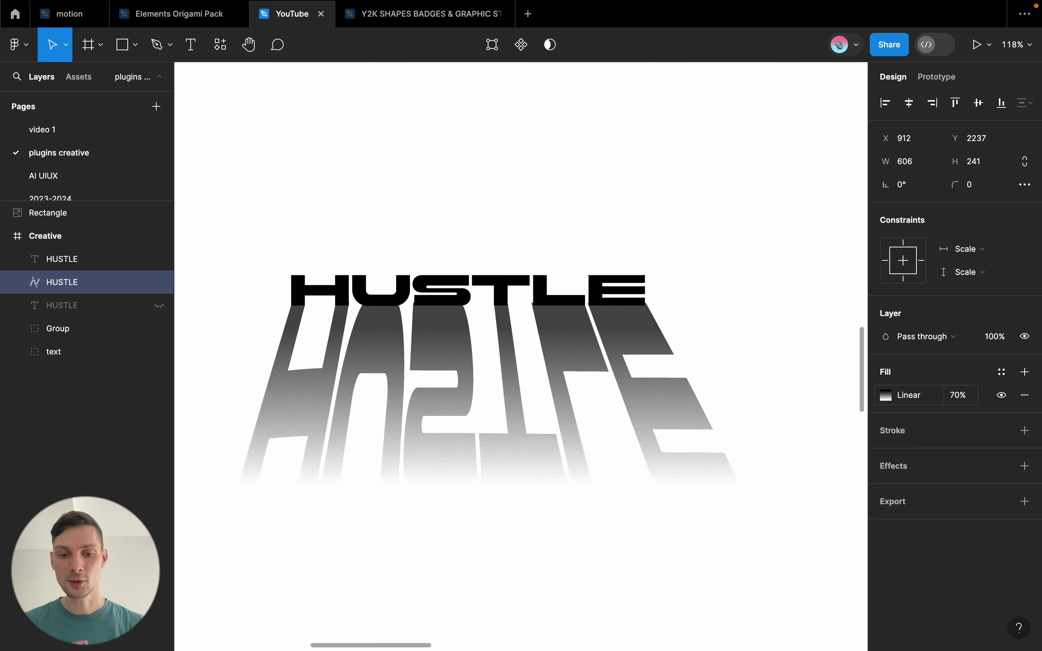
click(802, 365)
scroll(802, 366, up, 5)
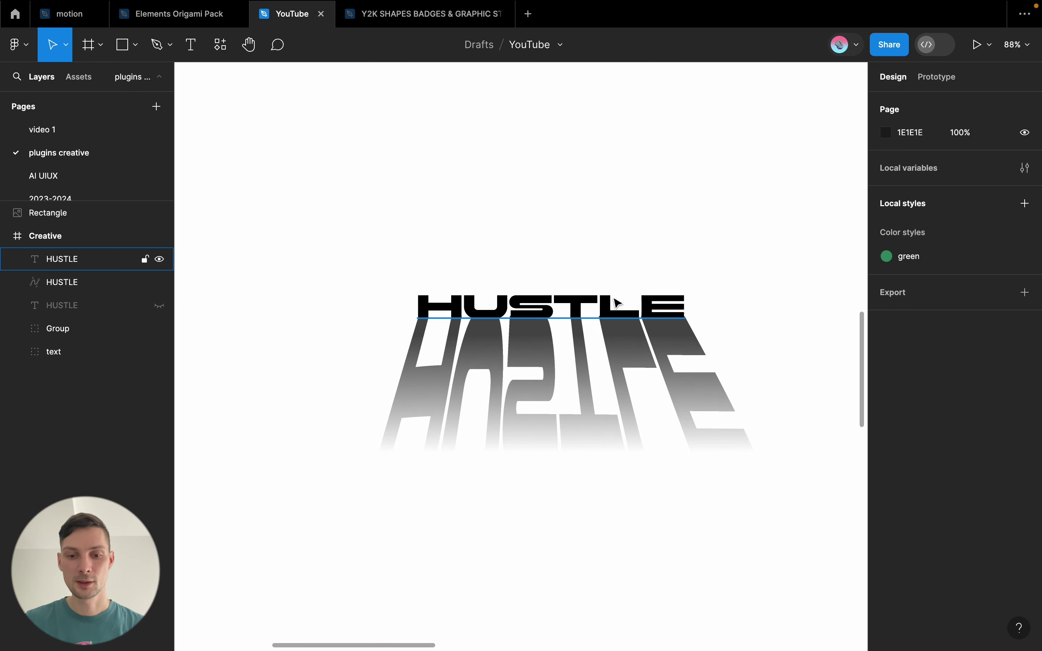
scroll(608, 299, up, 1)
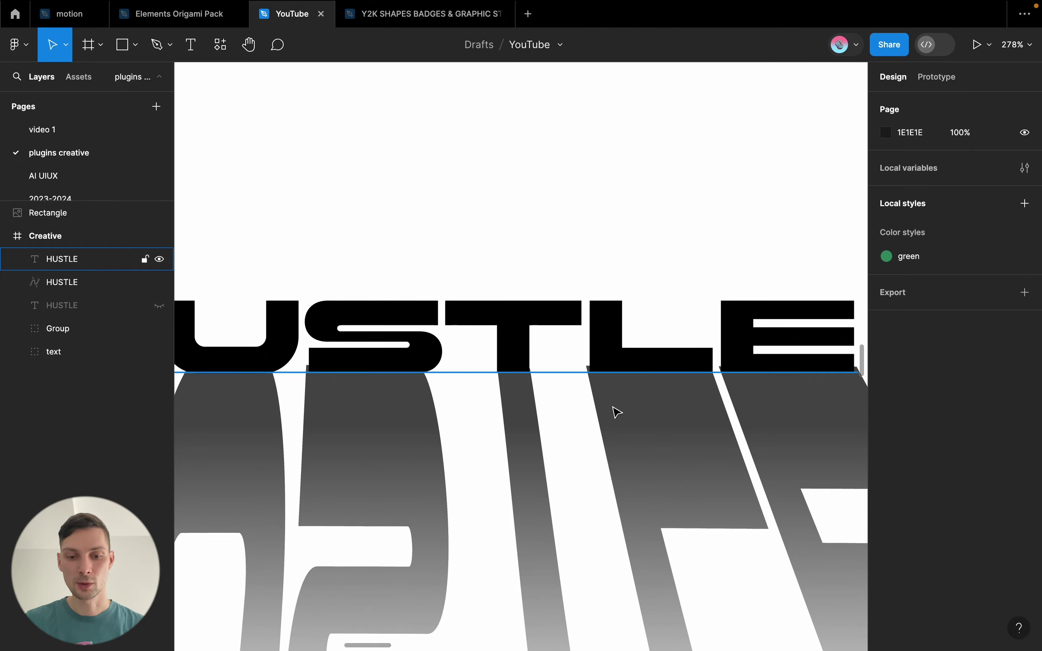
Move the reflection's top edge under the L down to meet the letter's base
click(636, 427)
scroll(609, 390, up, 5)
double_click(651, 458)
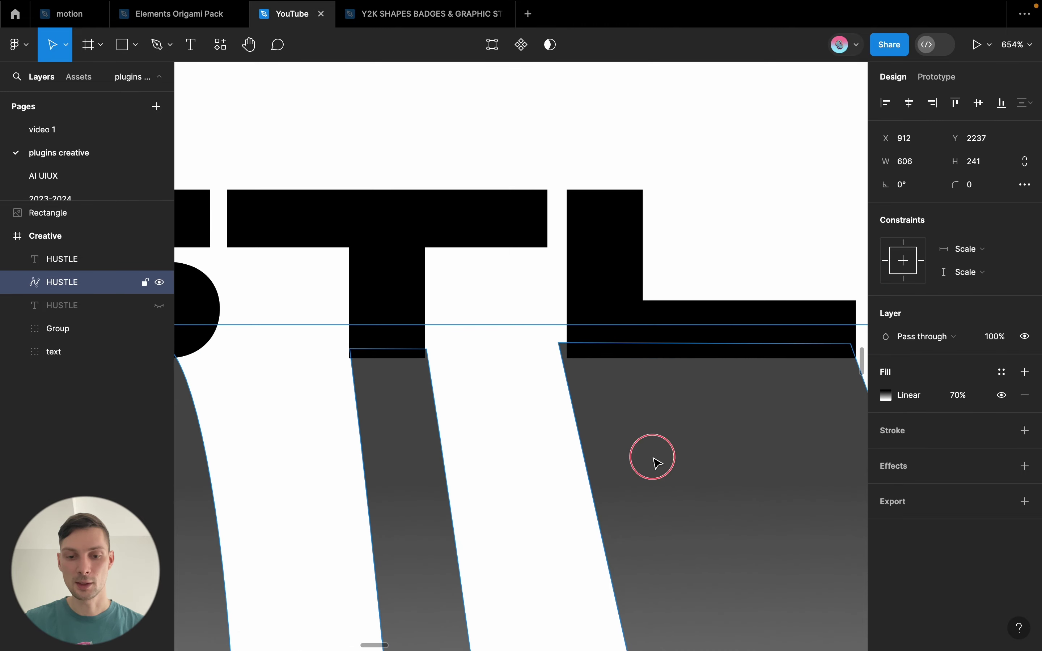
click(559, 342)
shift+click(851, 344)
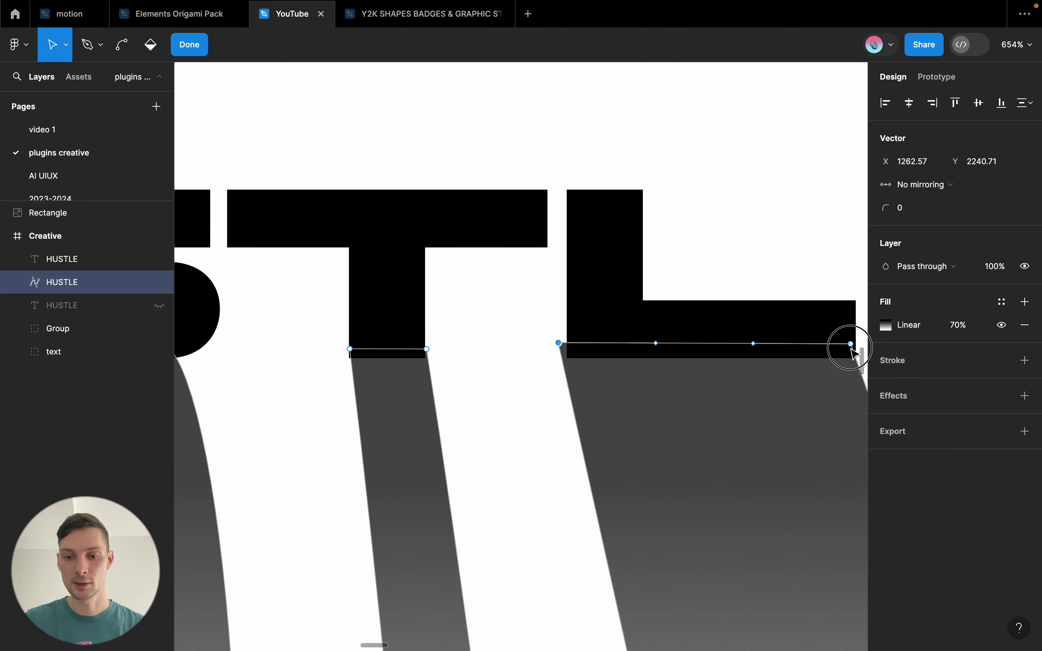
drag(769, 344, 781, 355)
Nudge that edge's right corner point left to align with the L, then finish point editing
scroll(781, 355, right, 3)
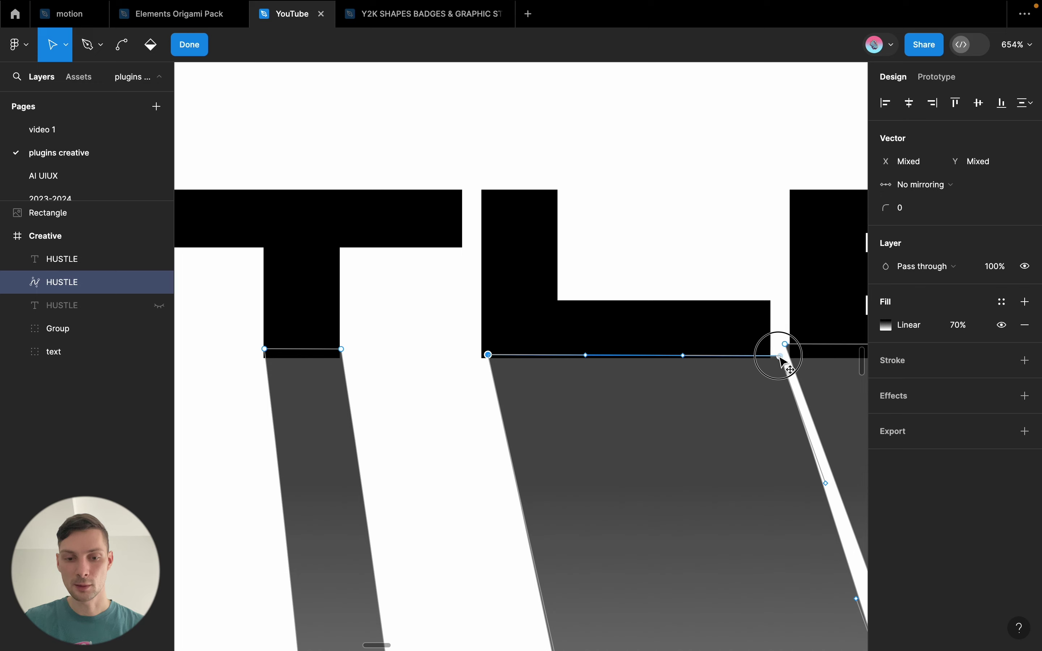
click(778, 355)
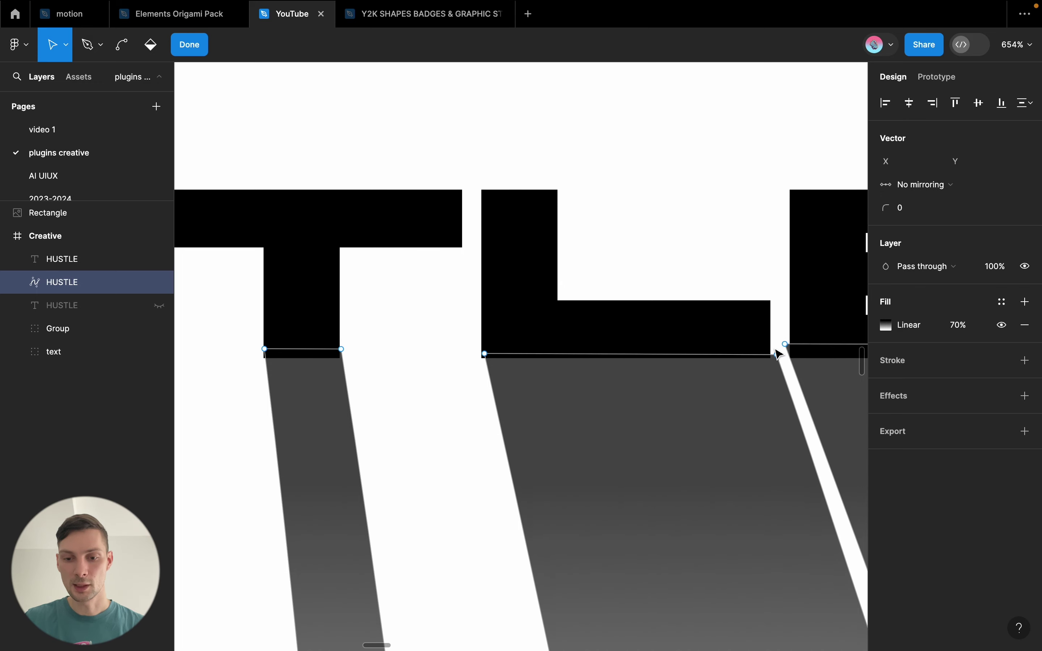
drag(779, 355, 766, 355)
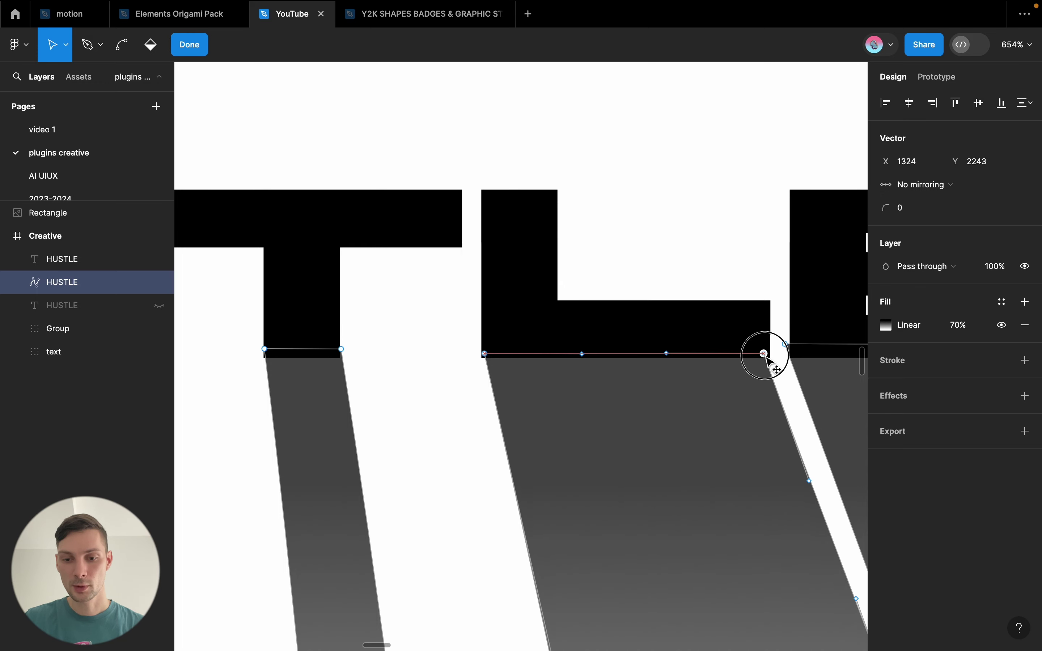
key(Escape)
super+right_click(744, 260)
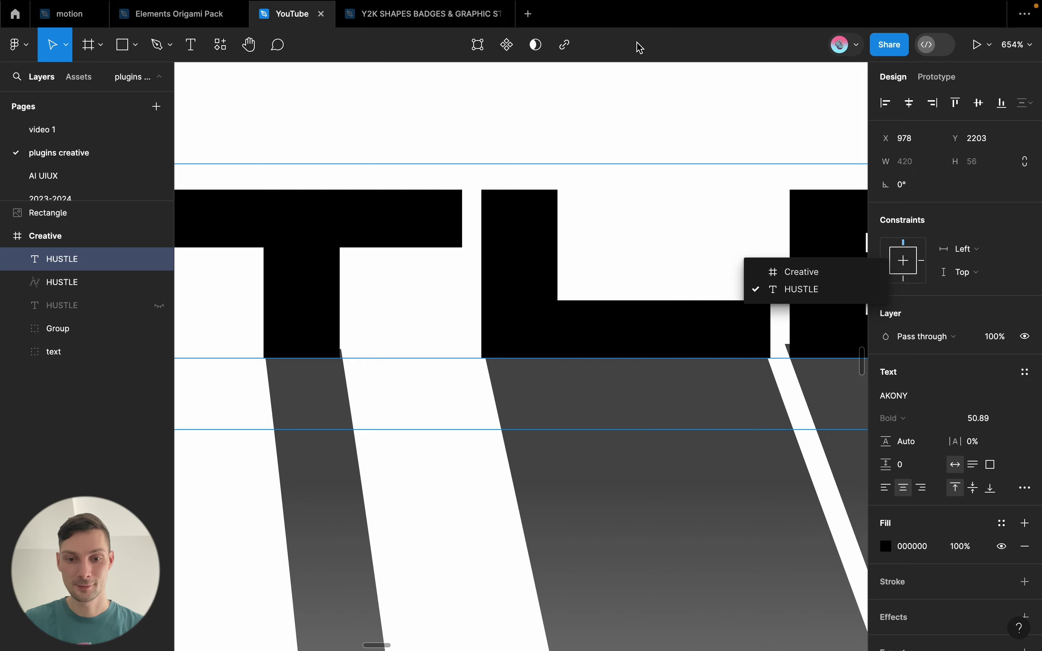
key(Escape)
scroll(639, 130, down, 5)
scroll(639, 129, down, 5)
scroll(637, 128, down, 5)
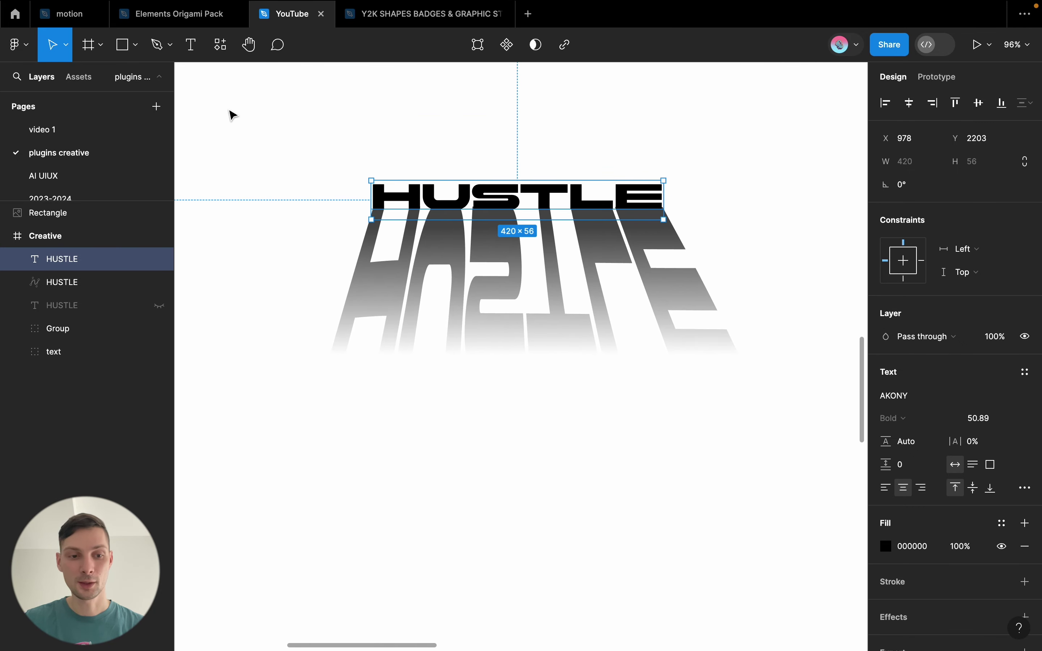
click(93, 284)
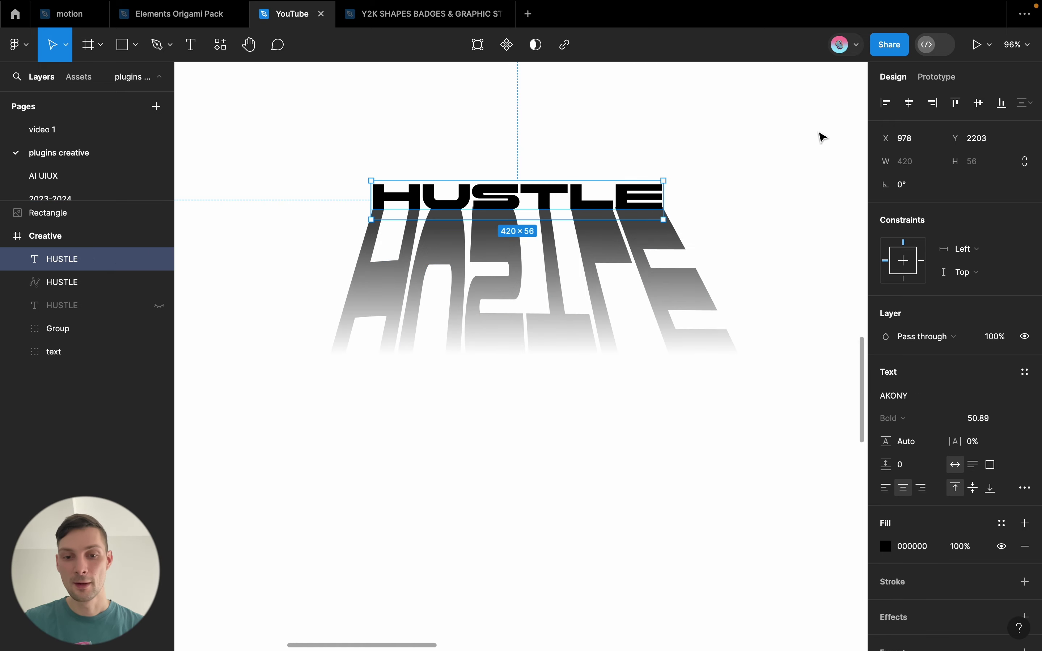
scroll(616, 95, up, 5)
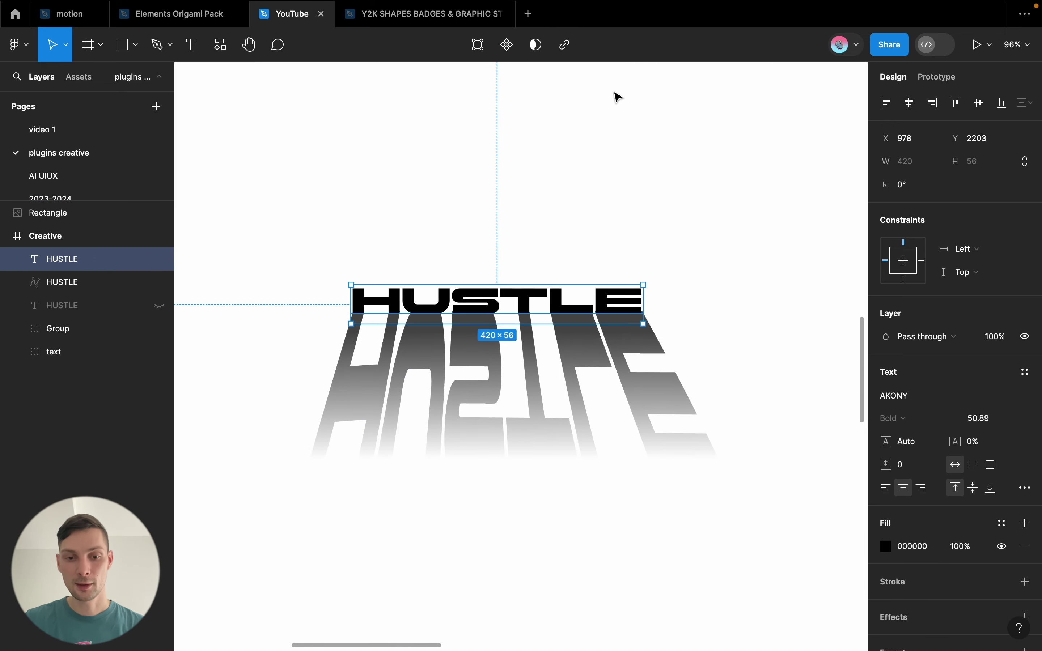
click(45, 236)
scroll(528, 219, down, 5)
scroll(528, 220, down, 3)
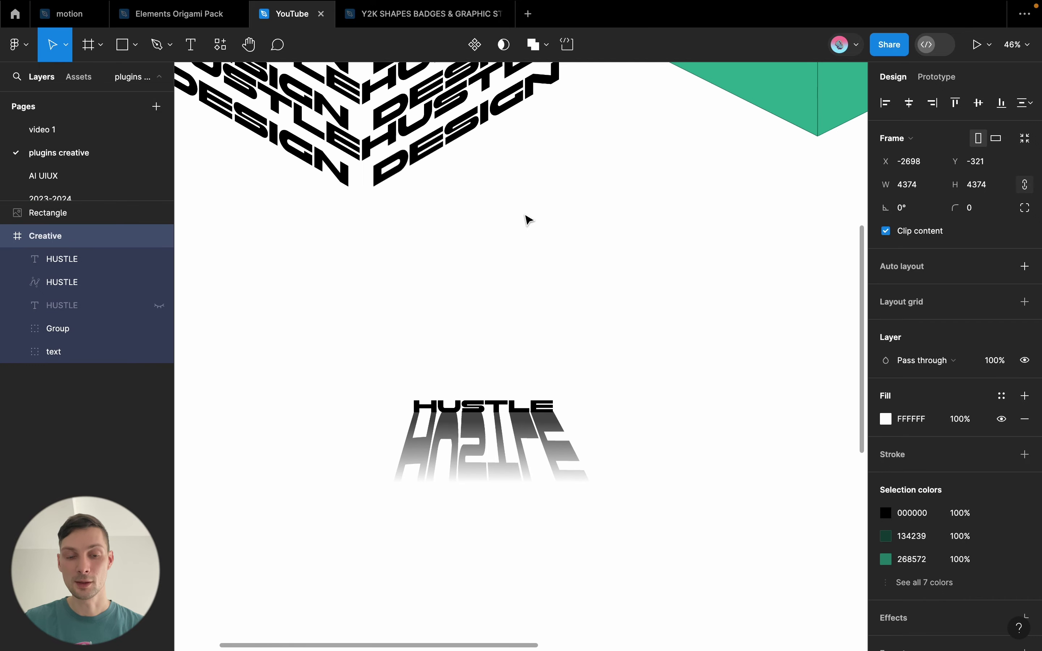
scroll(537, 311, down, 5)
scroll(533, 310, right, 5)
scroll(534, 310, up, 4)
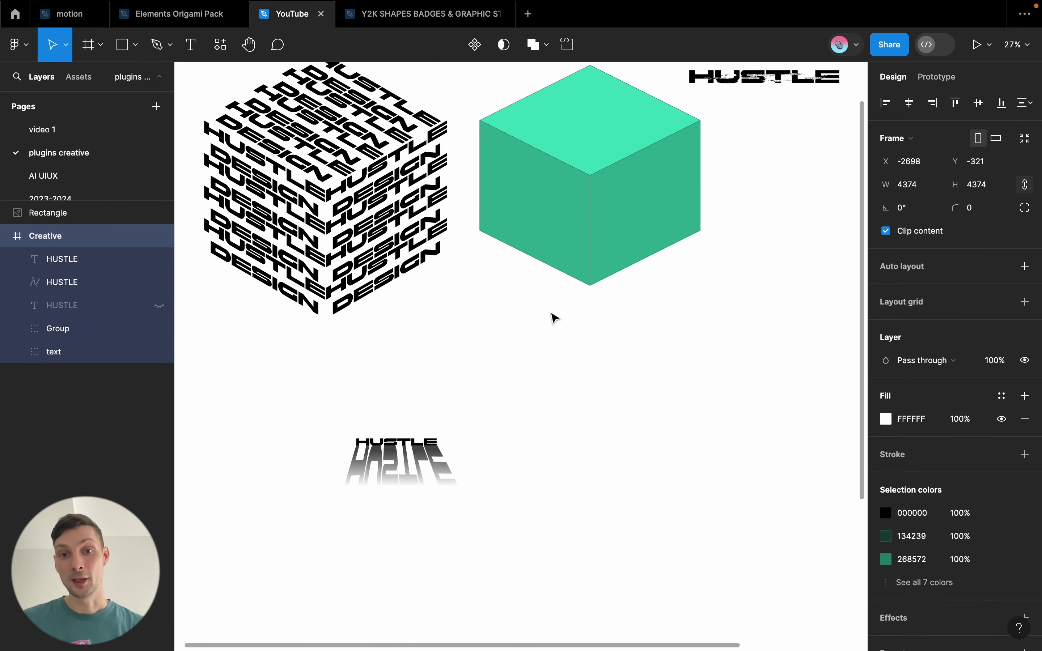